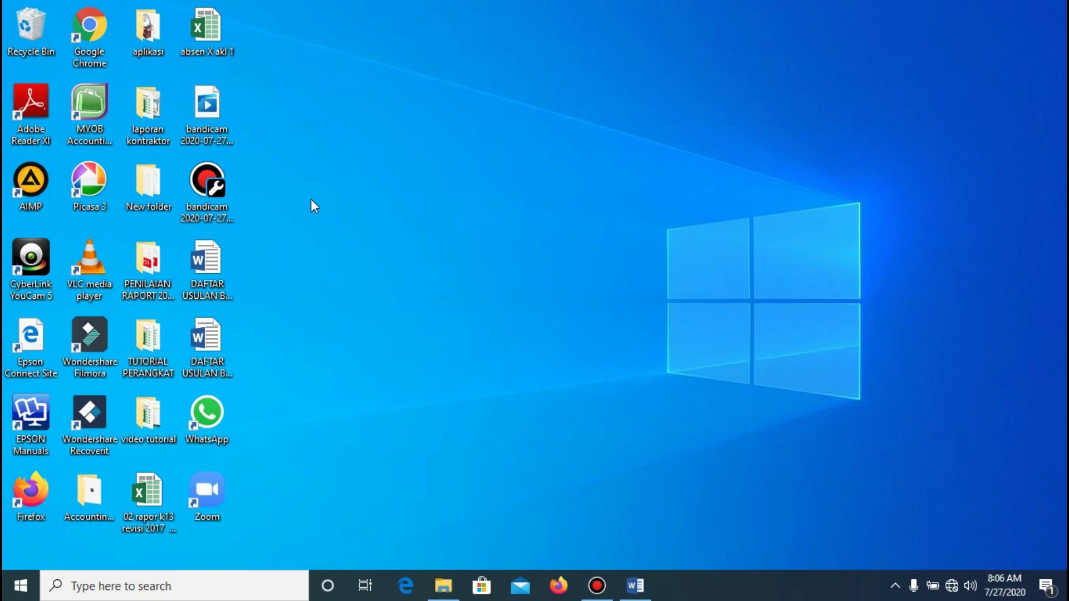
Launch MYOB Accounting and start creating a new company file, continuing to the company information page
{"action": "left_click", "coordinate": [91, 126]}
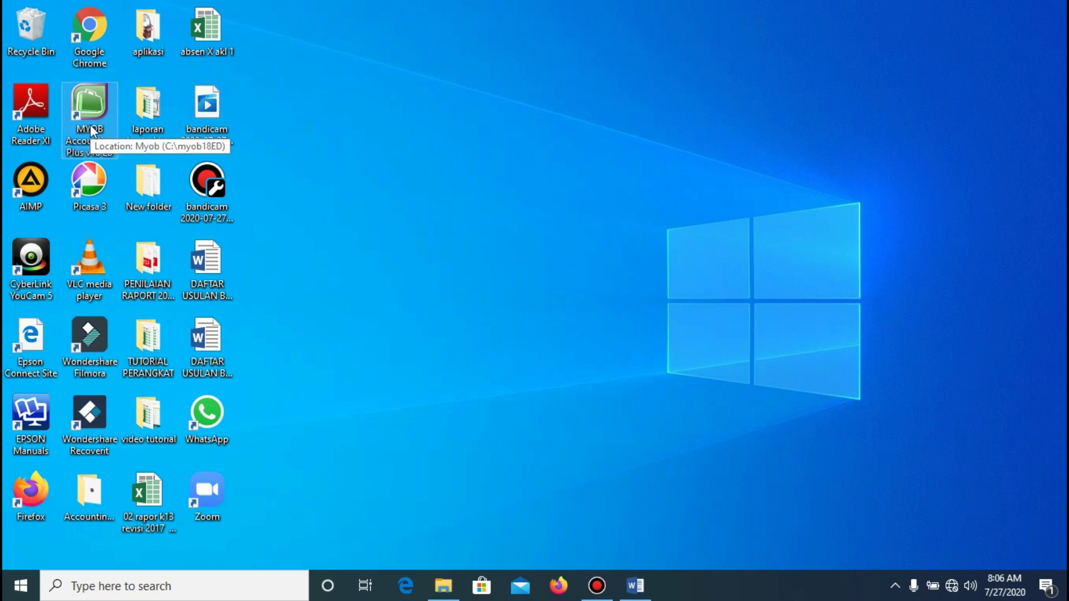
{"action": "double_click", "coordinate": [114, 124]}
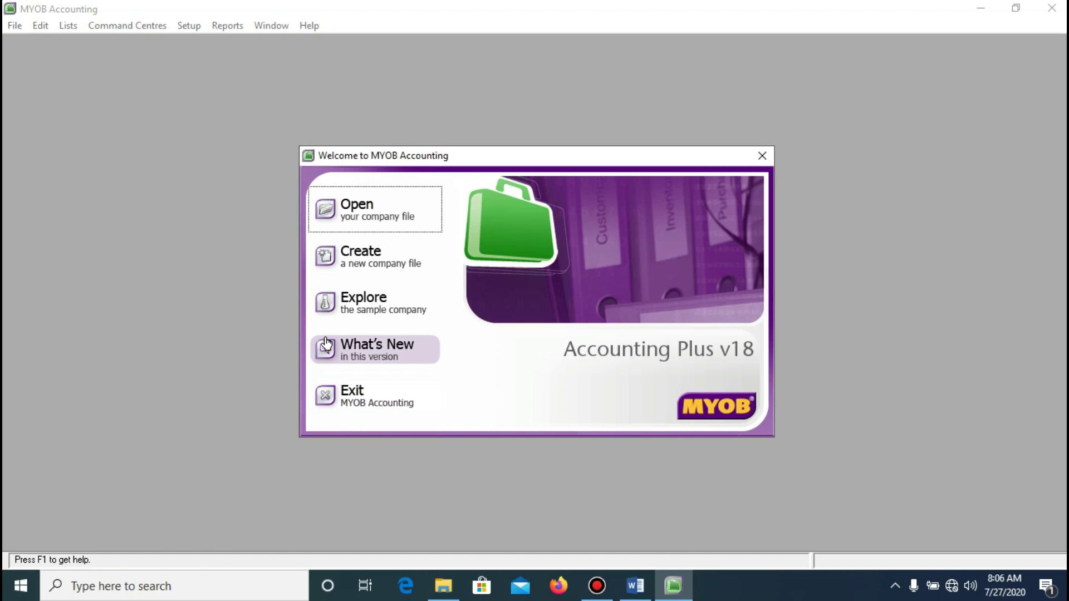
{"action": "left_click", "coordinate": [382, 257]}
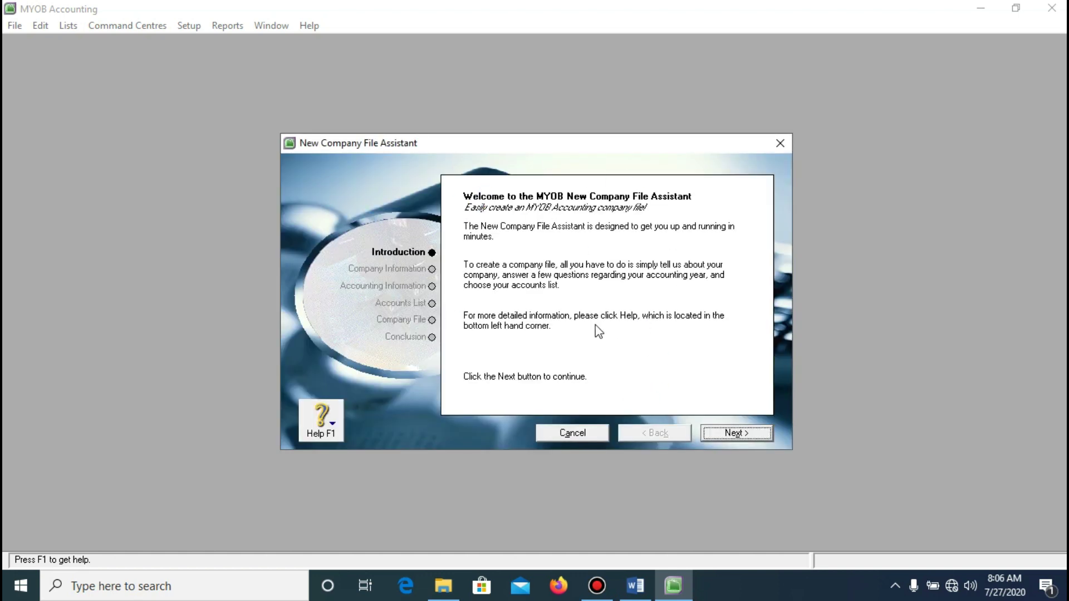
{"action": "left_click", "coordinate": [752, 439]}
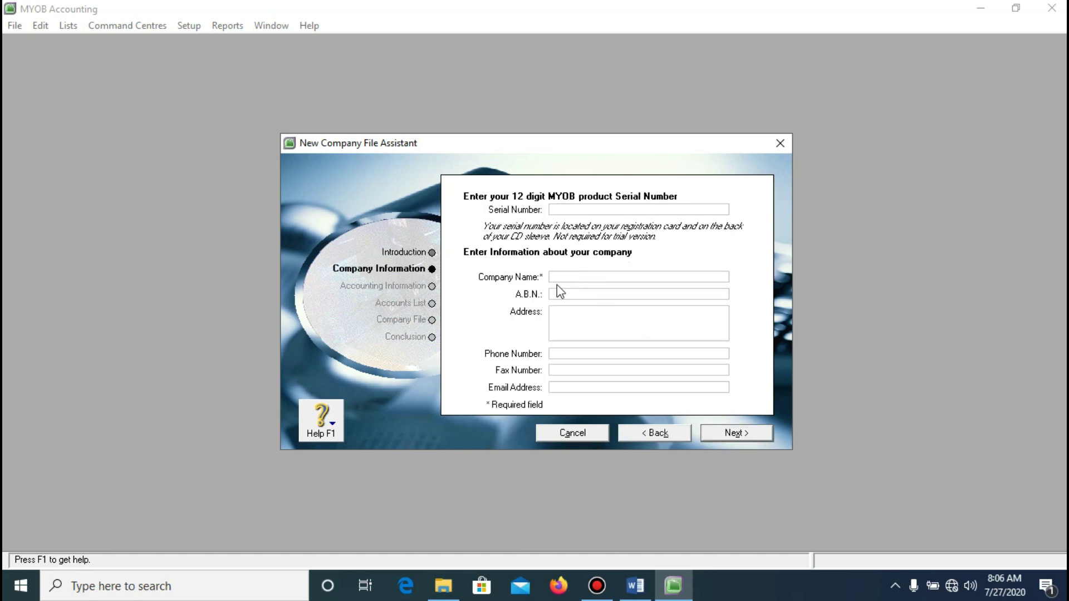
Copy the company name SANSURYA FURNITURE from the Word document into the new company file's Company Name field
{"action": "left_click", "coordinate": [644, 590]}
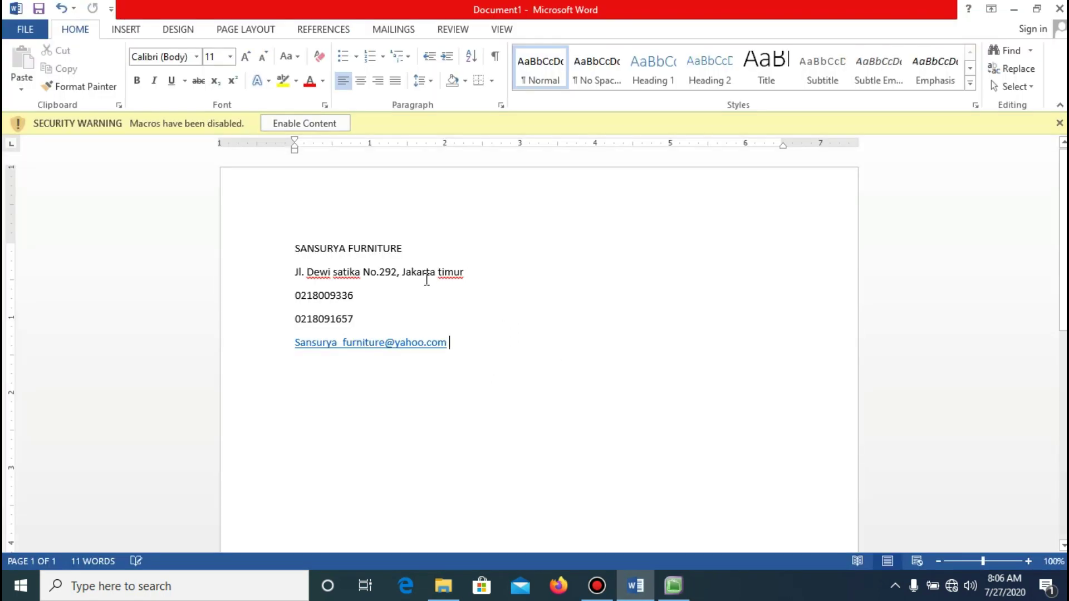
{"action": "left_click_drag", "start_coordinate": [415, 245], "coordinate": [305, 255]}
{"action": "key", "text": "ctrl+c"}
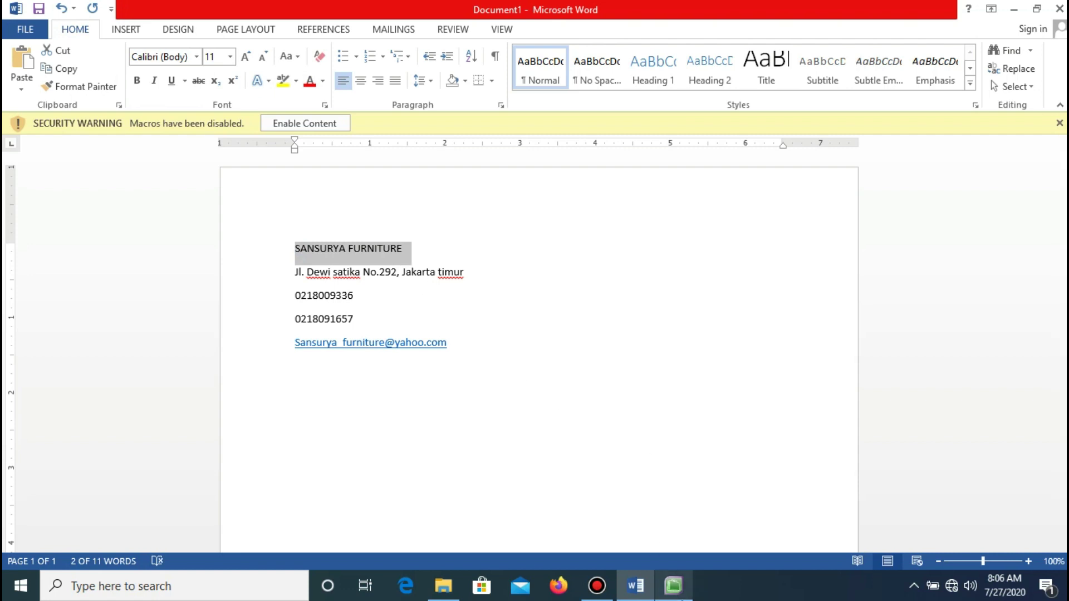
{"action": "left_click", "coordinate": [677, 593]}
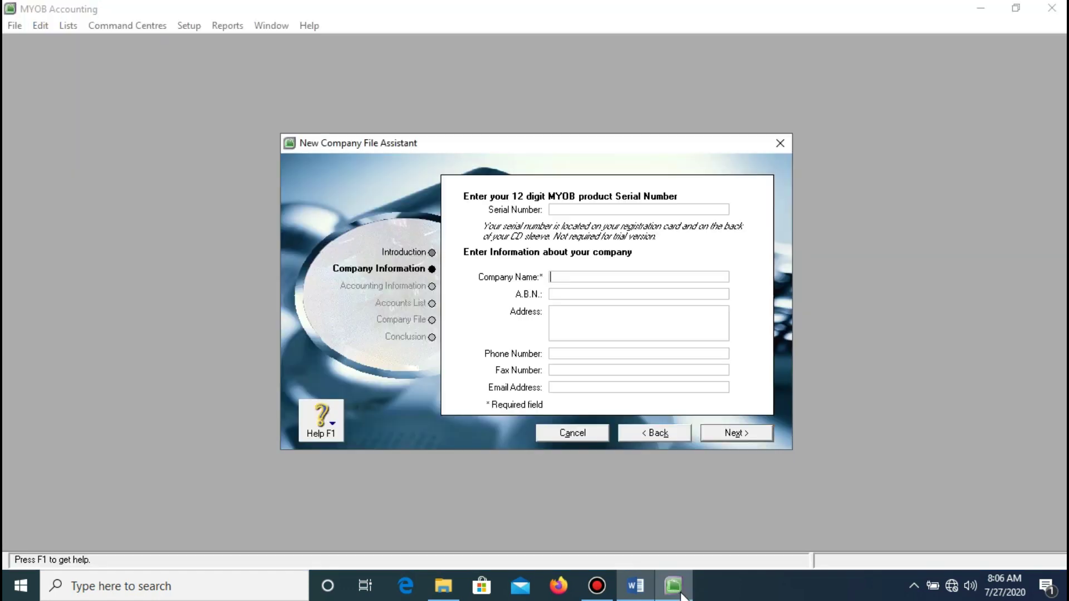
{"action": "right_click", "coordinate": [575, 276]}
{"action": "left_click", "coordinate": [611, 342]}
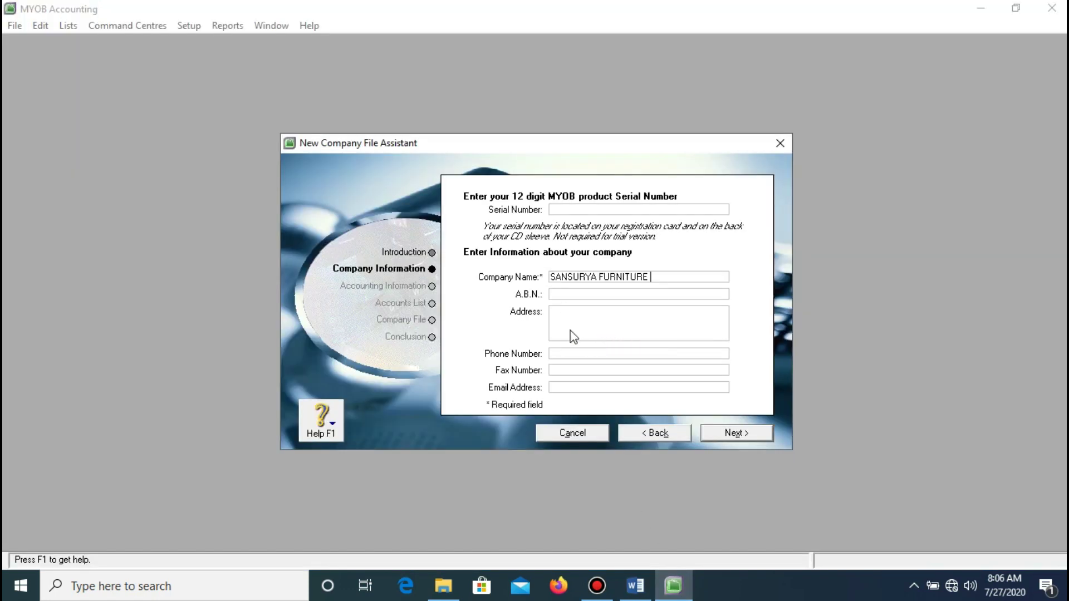
Copy the company's street address from the Word document into the Address field in MYOB
{"action": "left_click", "coordinate": [557, 293]}
{"action": "left_click", "coordinate": [566, 329]}
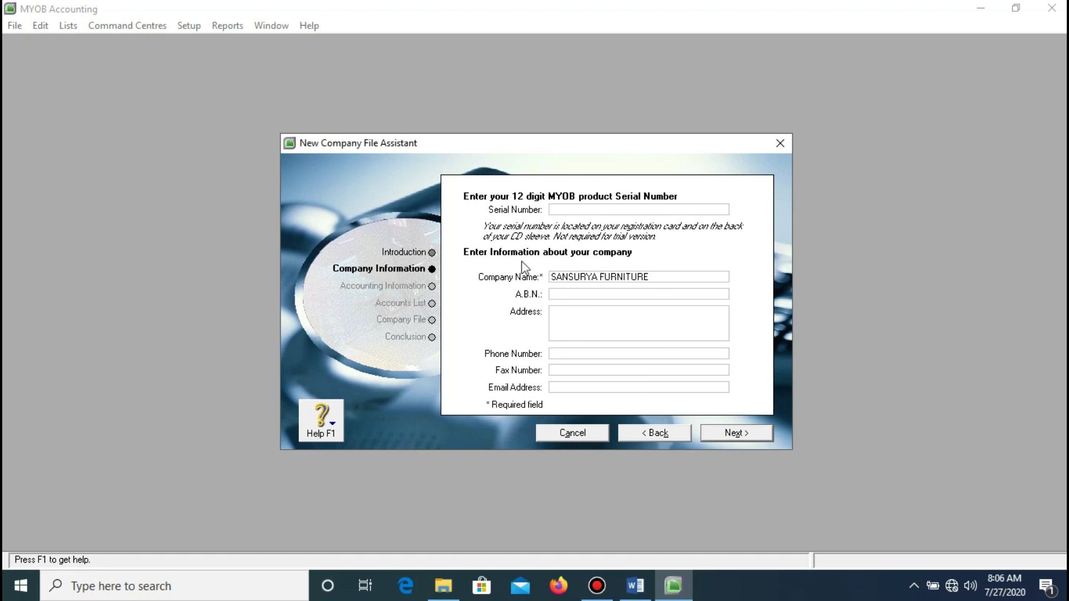
{"action": "left_click", "coordinate": [635, 585]}
{"action": "left_click_drag", "start_coordinate": [477, 277], "coordinate": [295, 284]}
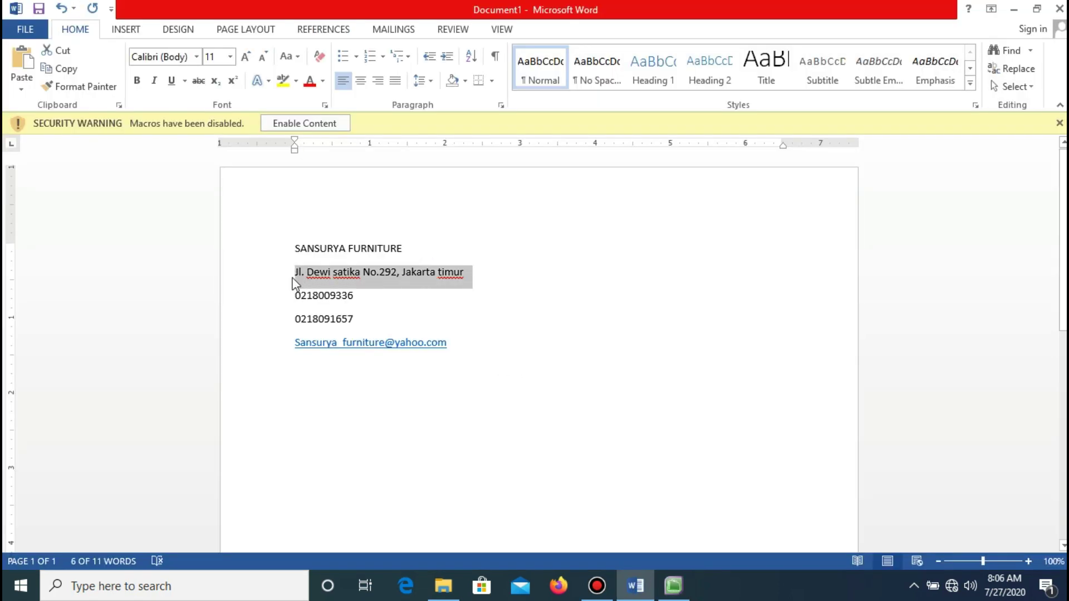
{"action": "left_click", "coordinate": [673, 585]}
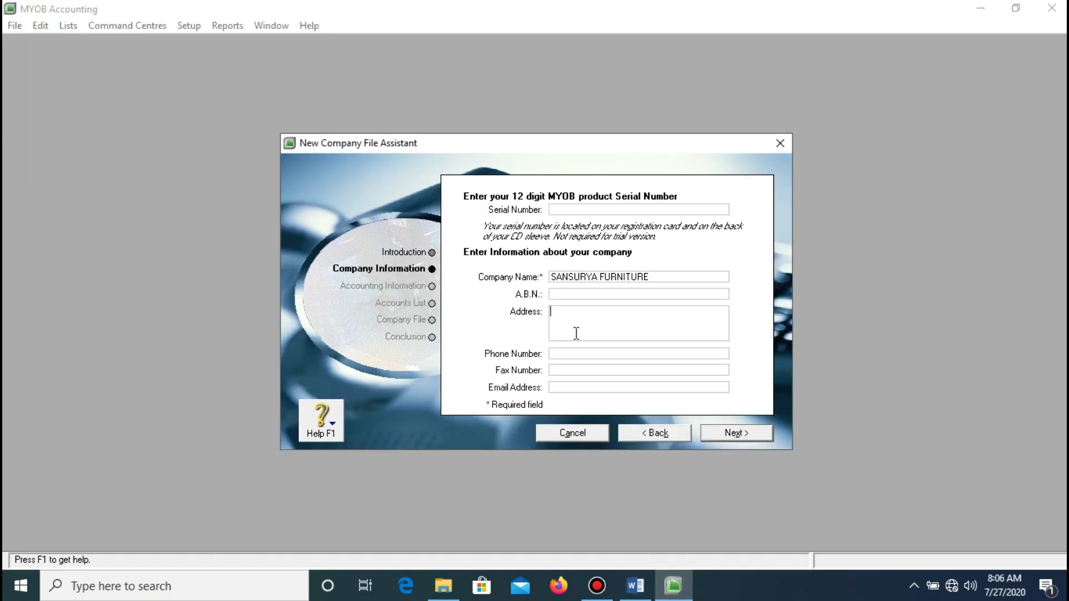
{"action": "right_click", "coordinate": [576, 333]}
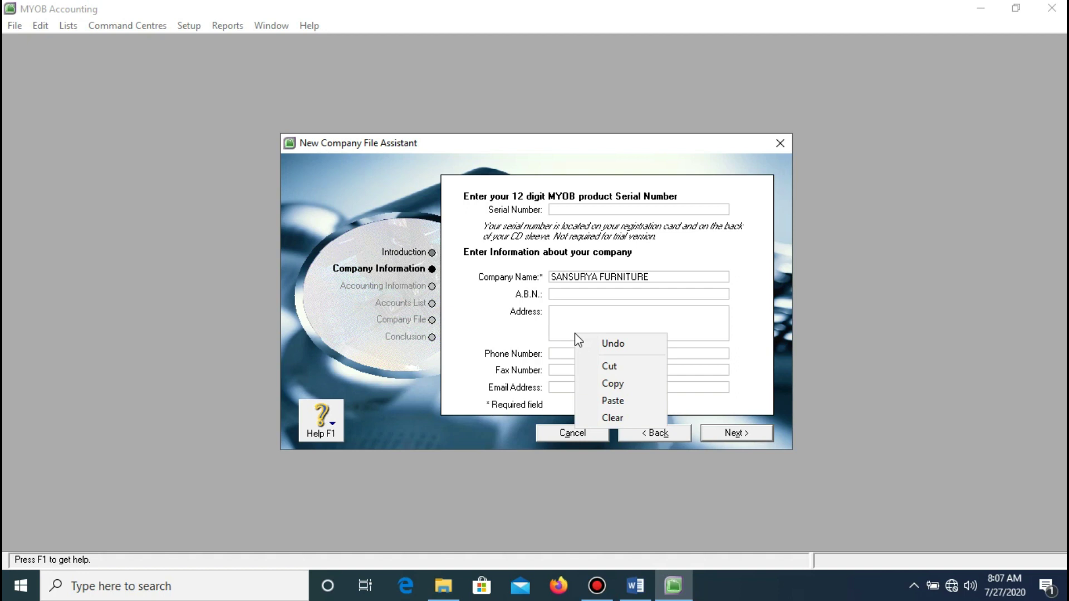
{"action": "left_click", "coordinate": [607, 401]}
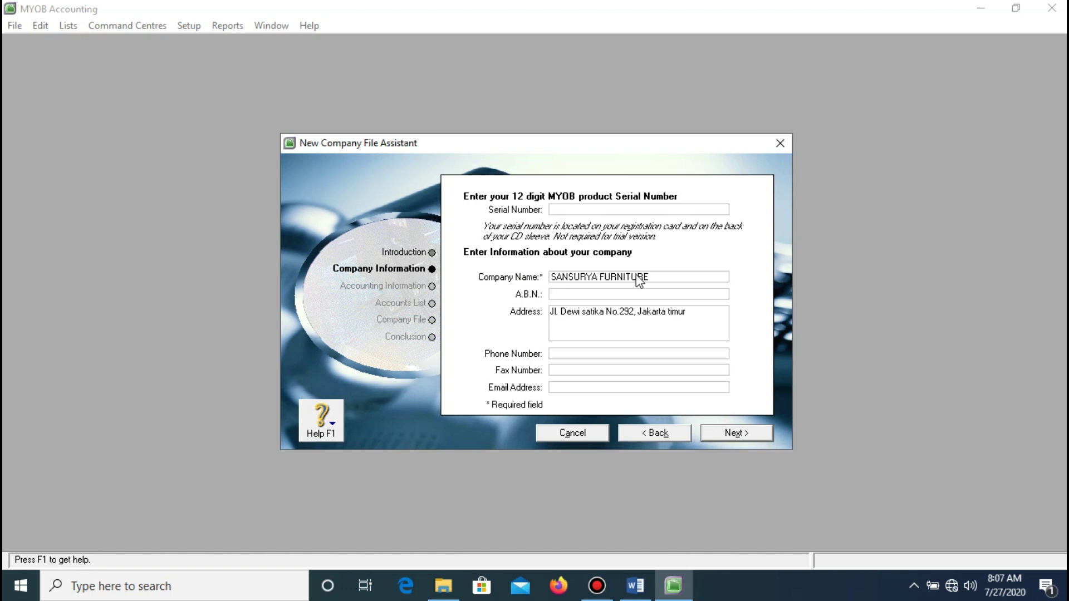
Copy the company's phone number from the Word document into the Phone Number field in MYOB
{"action": "left_click", "coordinate": [599, 352]}
{"action": "left_click", "coordinate": [636, 586]}
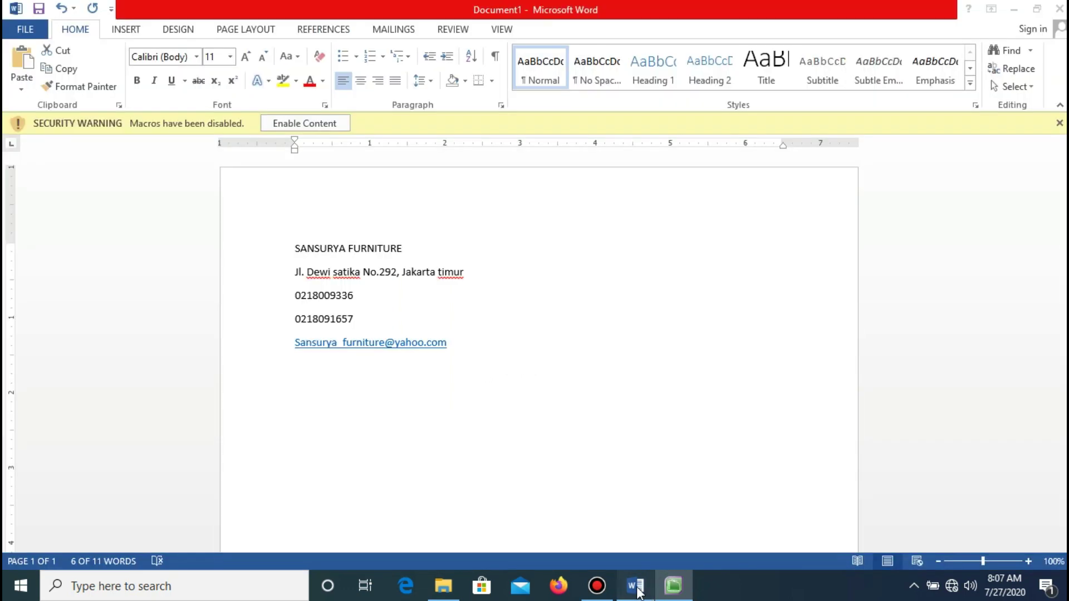
{"action": "left_click_drag", "start_coordinate": [365, 296], "coordinate": [288, 297]}
{"action": "key", "text": "ctrl+c"}
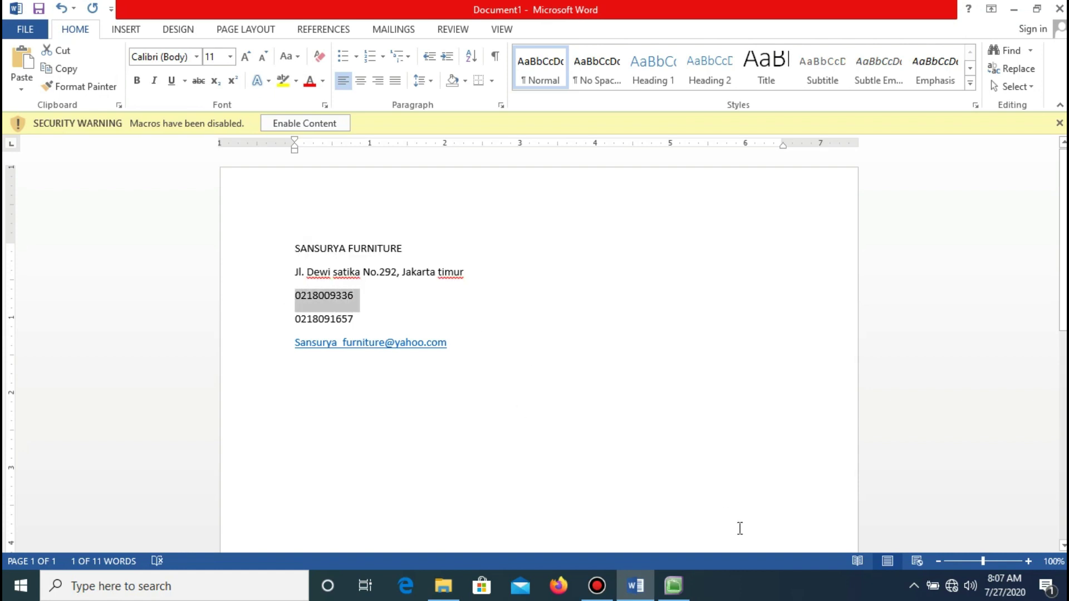
{"action": "left_click", "coordinate": [674, 586]}
{"action": "right_click", "coordinate": [587, 357]}
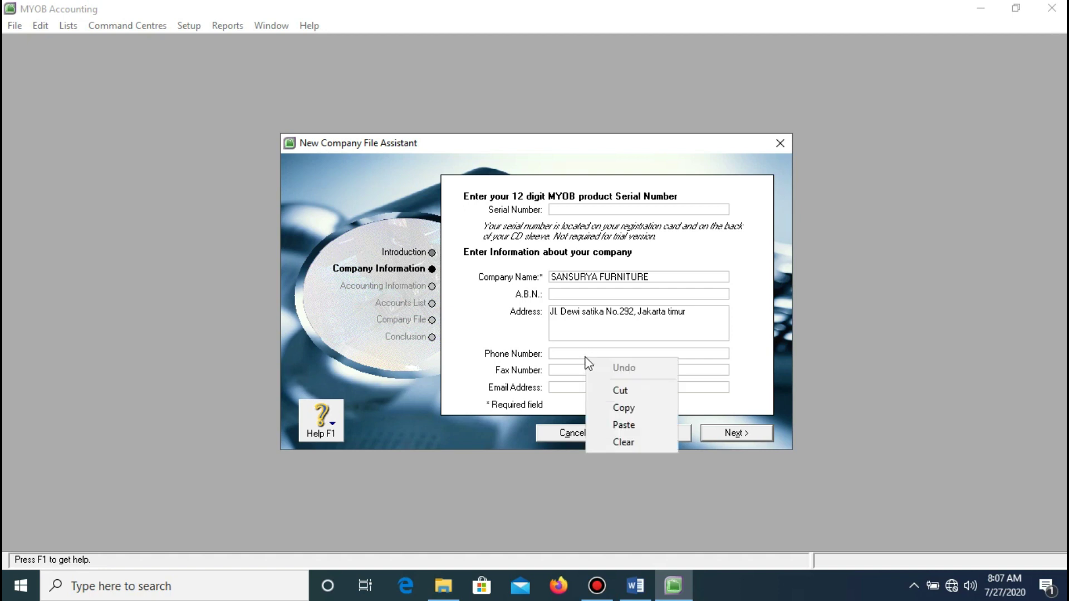
{"action": "left_click", "coordinate": [623, 424]}
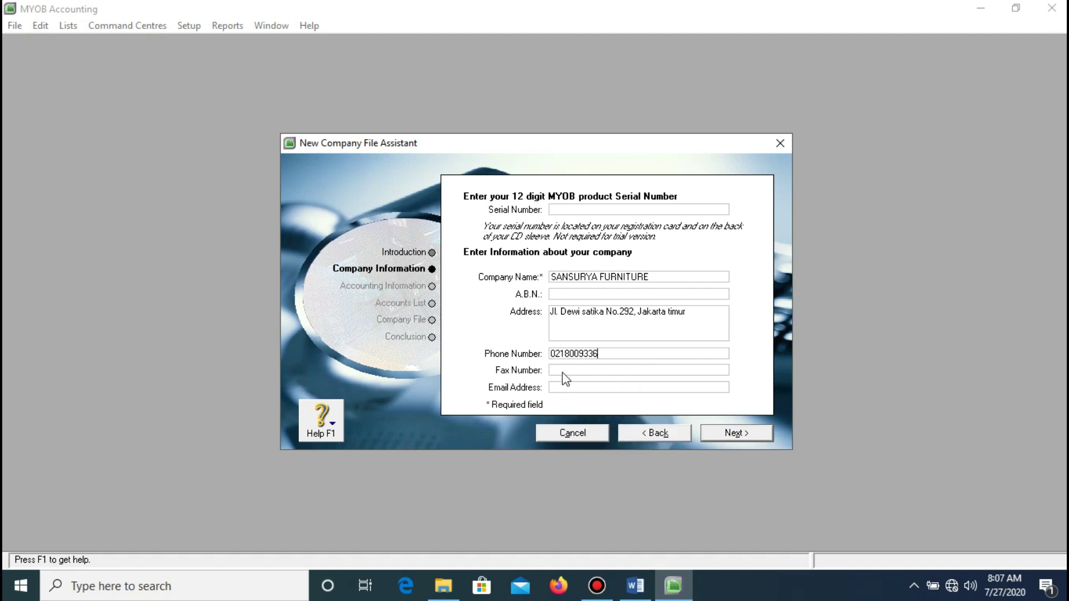
Copy the company's fax number from the Word document into the Fax Number field in MYOB
{"action": "key", "text": "Tab"}
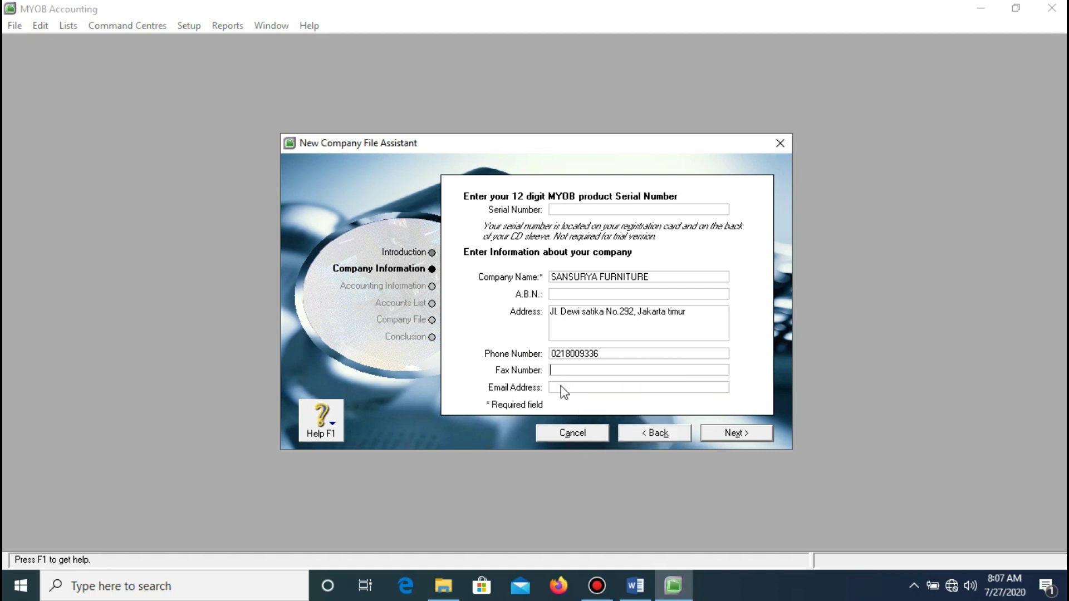
{"action": "left_click", "coordinate": [639, 582]}
{"action": "left_click_drag", "start_coordinate": [362, 316], "coordinate": [296, 319]}
{"action": "key", "text": "ctrl+c"}
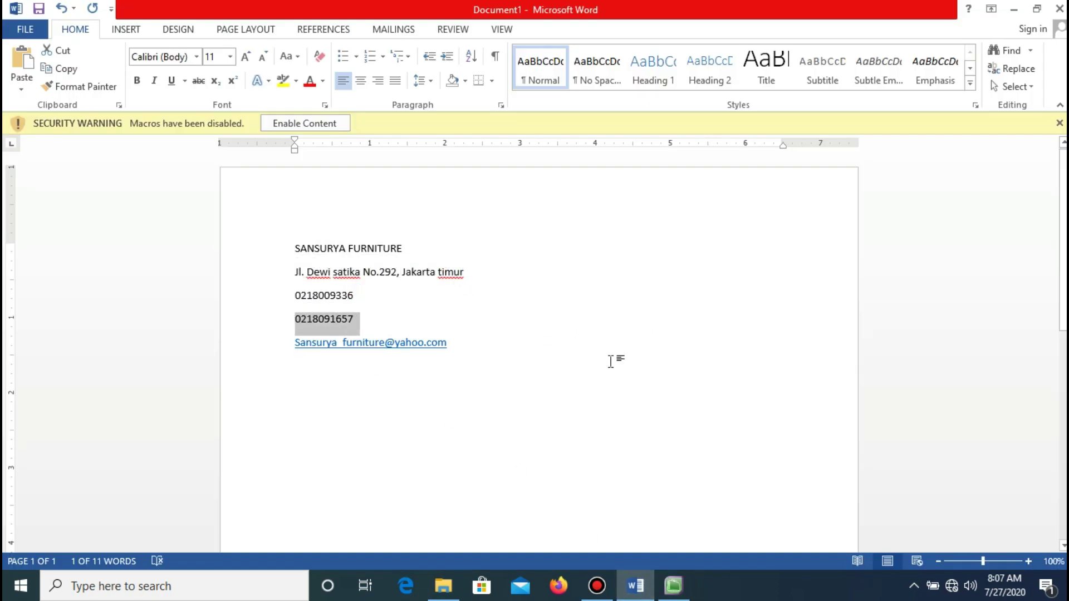
{"action": "left_click", "coordinate": [673, 584]}
{"action": "left_click", "coordinate": [581, 367]}
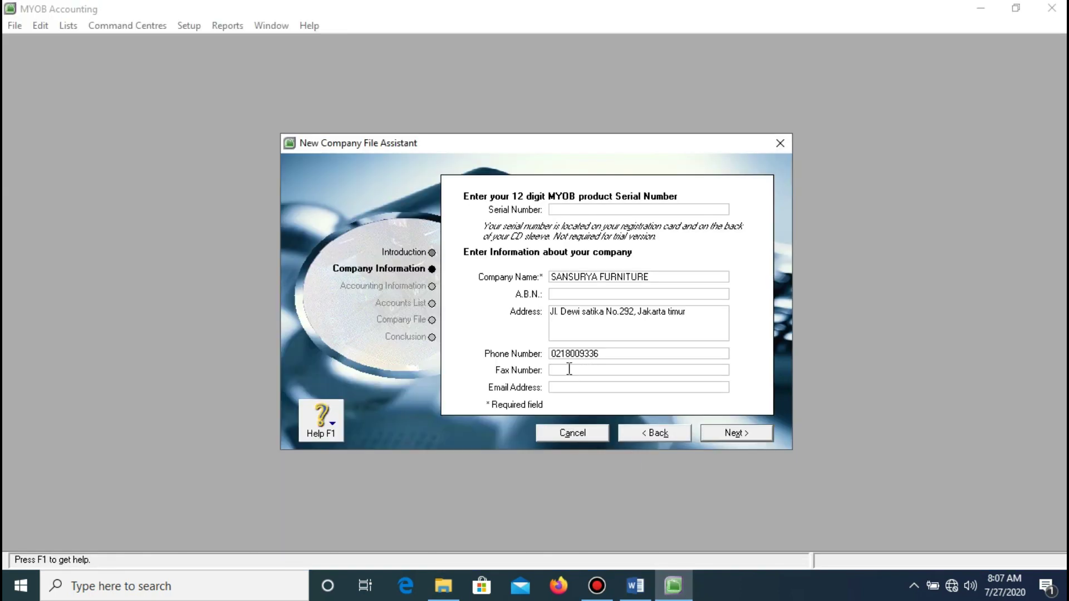
{"action": "right_click", "coordinate": [568, 369]}
{"action": "left_click", "coordinate": [606, 436]}
Copy the company's e-mail address from the Word document into MYOB's Email Address field and continue to the accounting information
{"action": "left_click", "coordinate": [648, 591]}
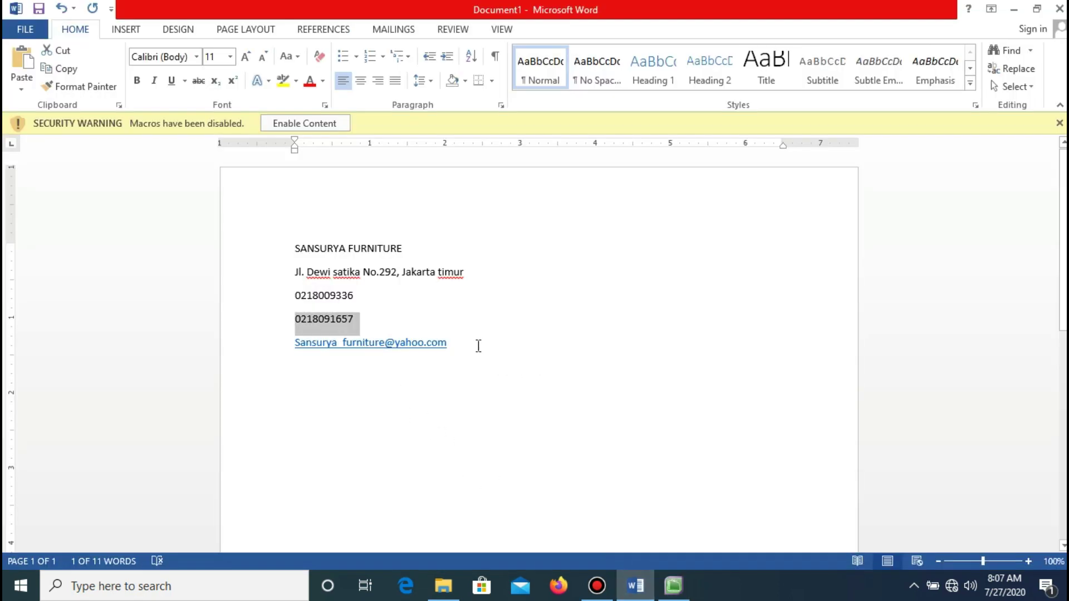
{"action": "left_click", "coordinate": [279, 349]}
{"action": "key", "text": "ctrl+c"}
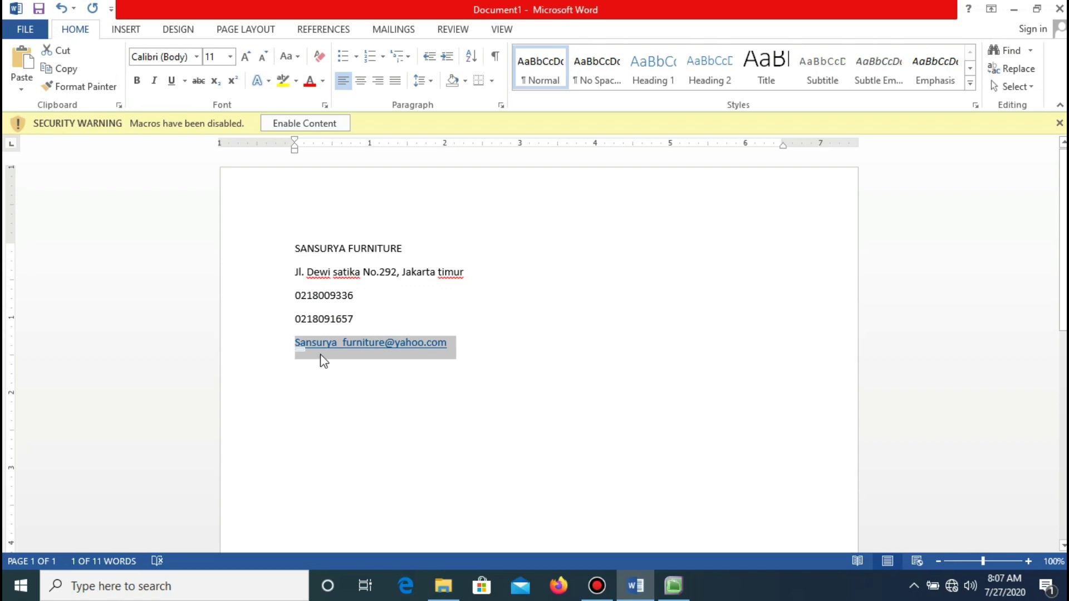
{"action": "left_click", "coordinate": [673, 587]}
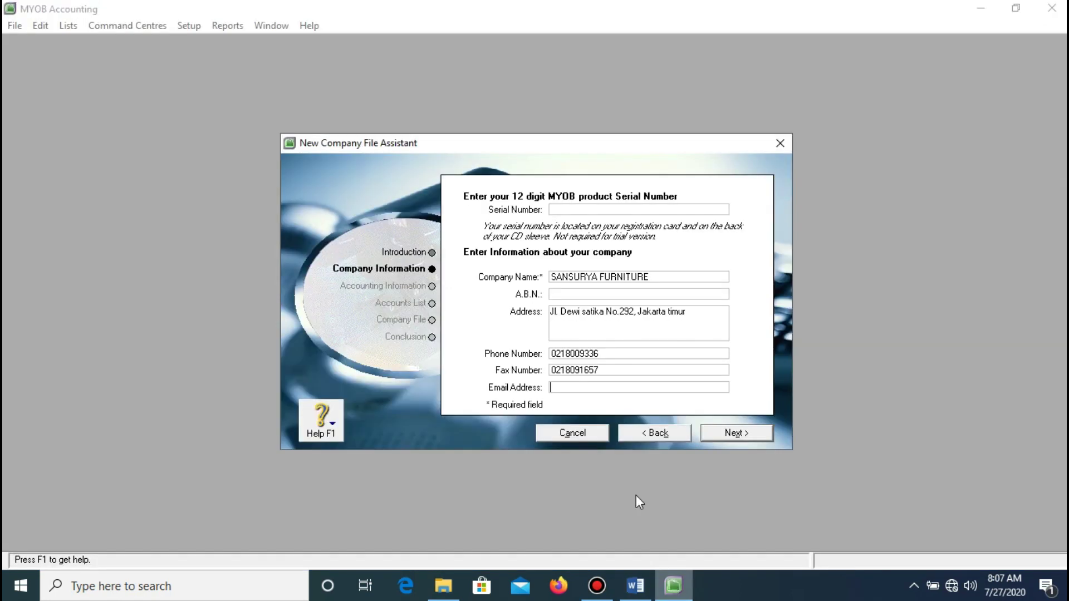
{"action": "right_click", "coordinate": [600, 390]}
{"action": "left_click", "coordinate": [630, 459]}
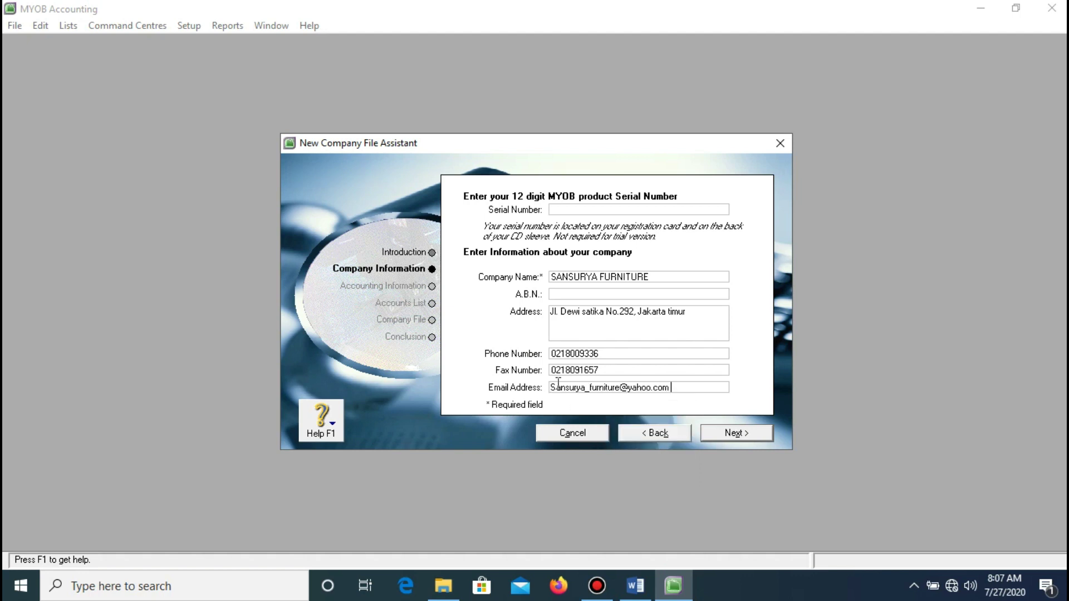
{"action": "left_click", "coordinate": [745, 433]}
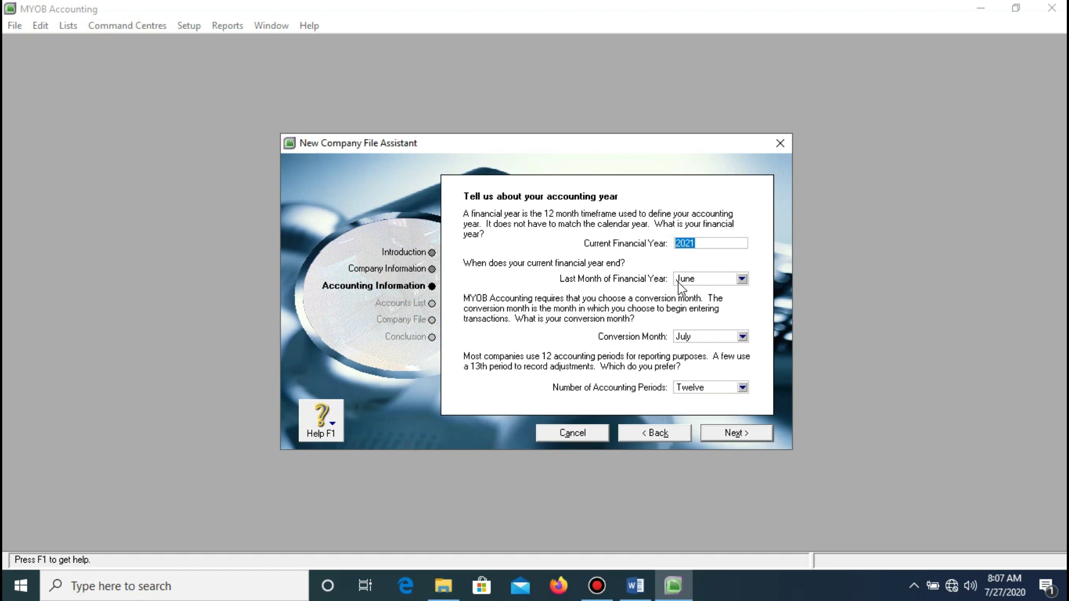
Set the financial year to 2018 ending in December with August as the conversion month, and confirm the accounting information
{"action": "type", "text": "20"}
{"action": "left_click", "coordinate": [742, 278]}
{"action": "left_click", "coordinate": [702, 410]}
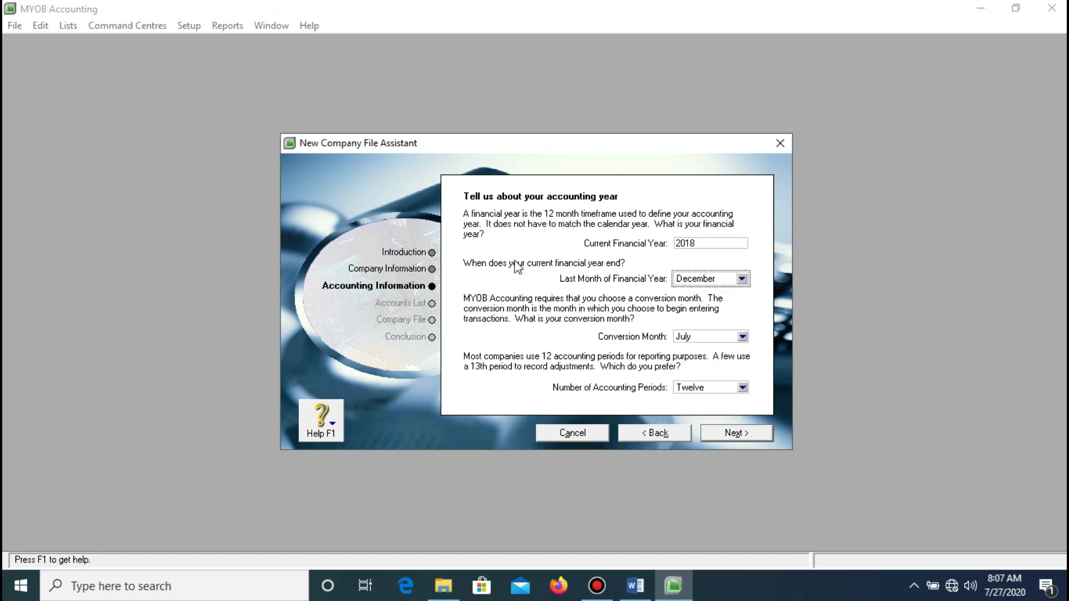
{"action": "left_click", "coordinate": [743, 337]}
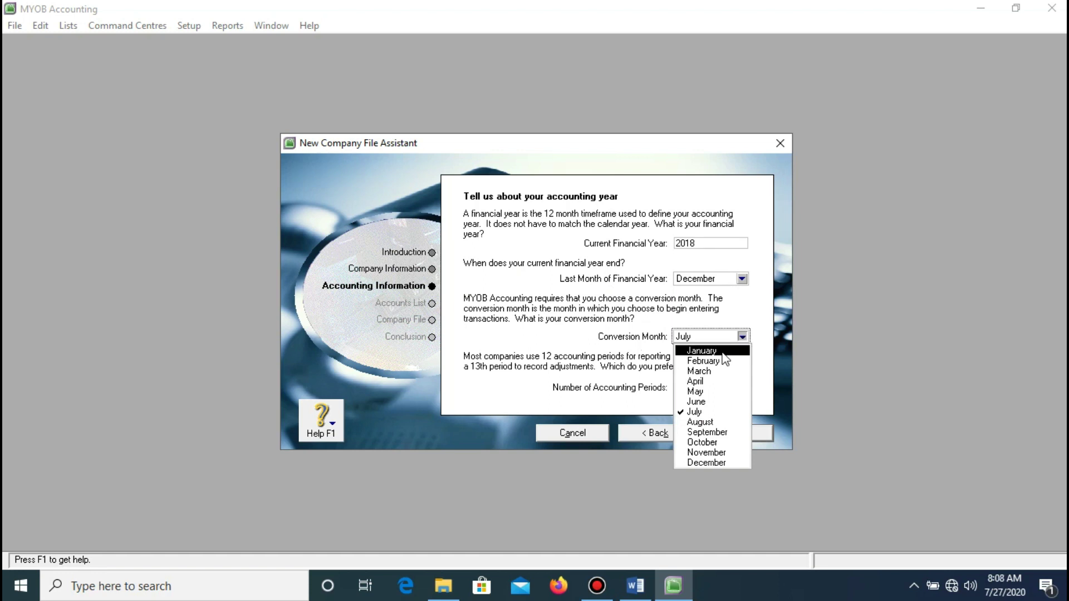
{"action": "left_click", "coordinate": [701, 422]}
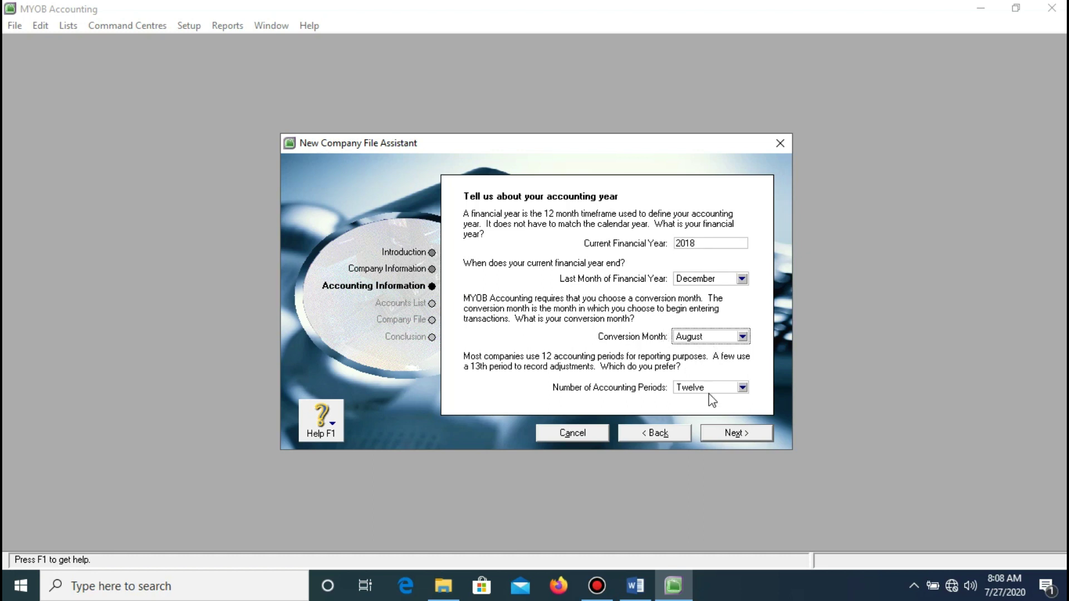
{"action": "left_click", "coordinate": [744, 433]}
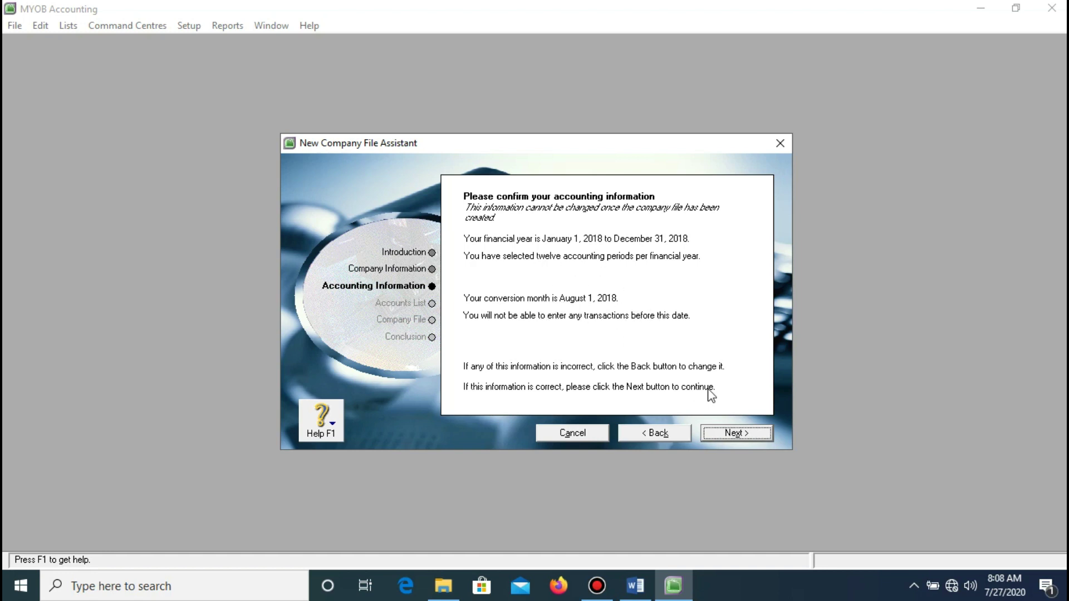
{"action": "left_click", "coordinate": [731, 435]}
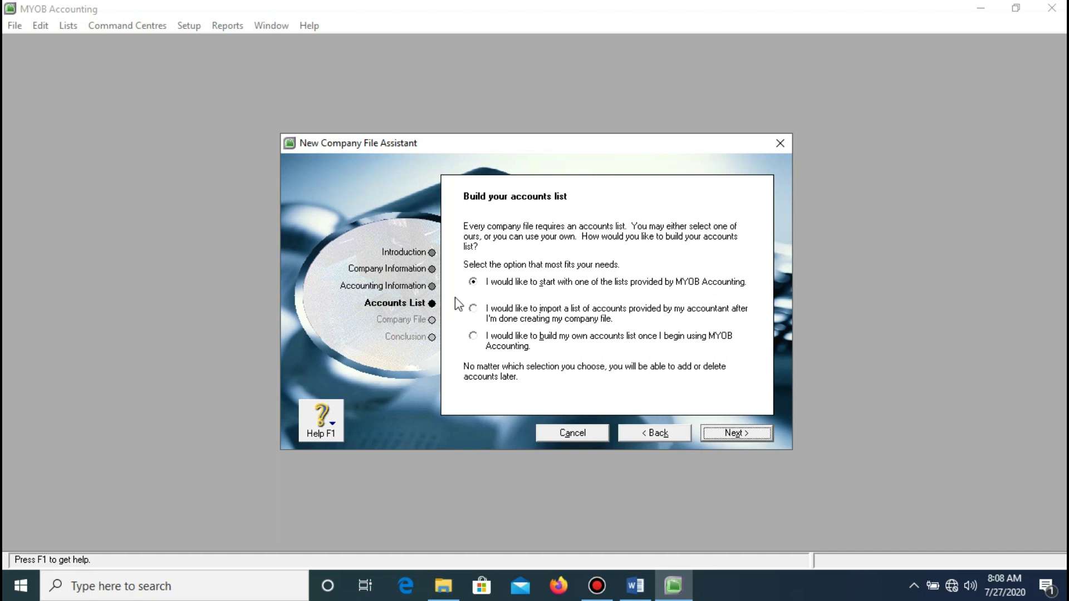
Choose to import a list of accounts provided by the accountant after creating the company file, and continue
{"action": "left_click", "coordinate": [480, 312]}
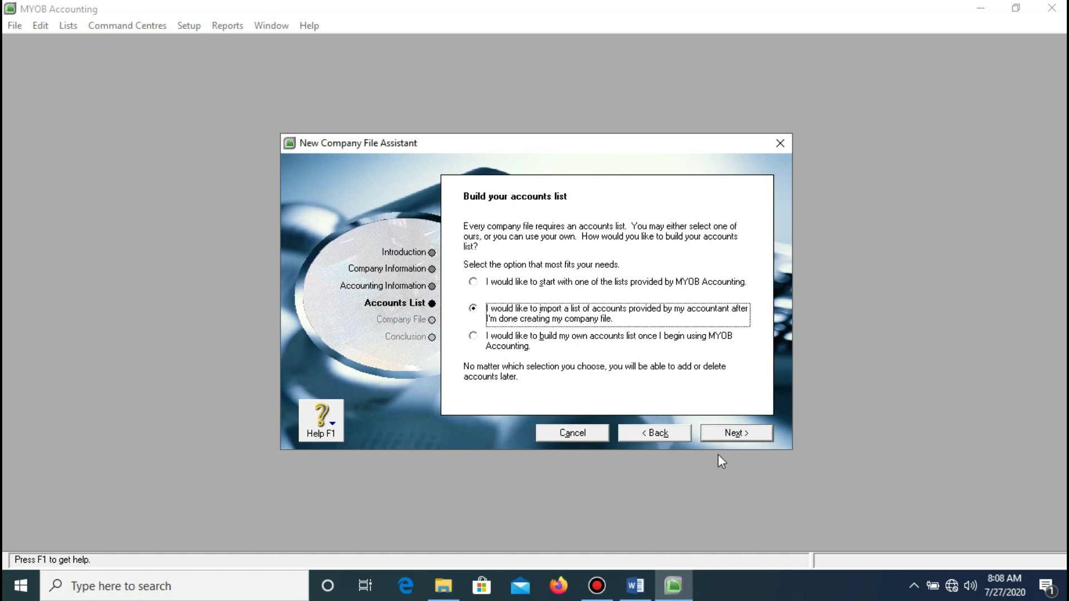
{"action": "left_click", "coordinate": [471, 337]}
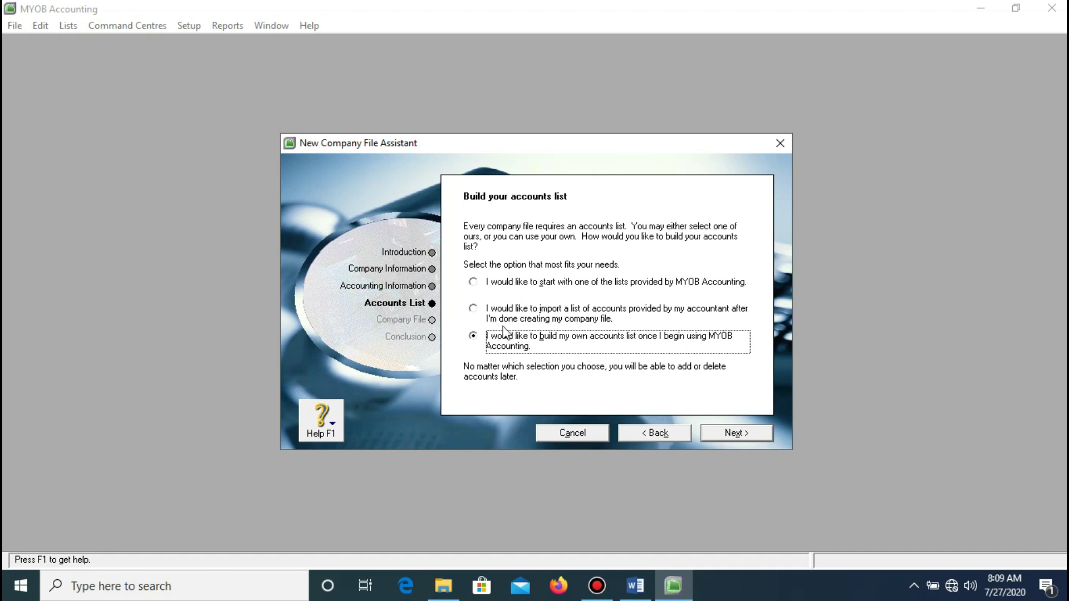
{"action": "left_click", "coordinate": [489, 310]}
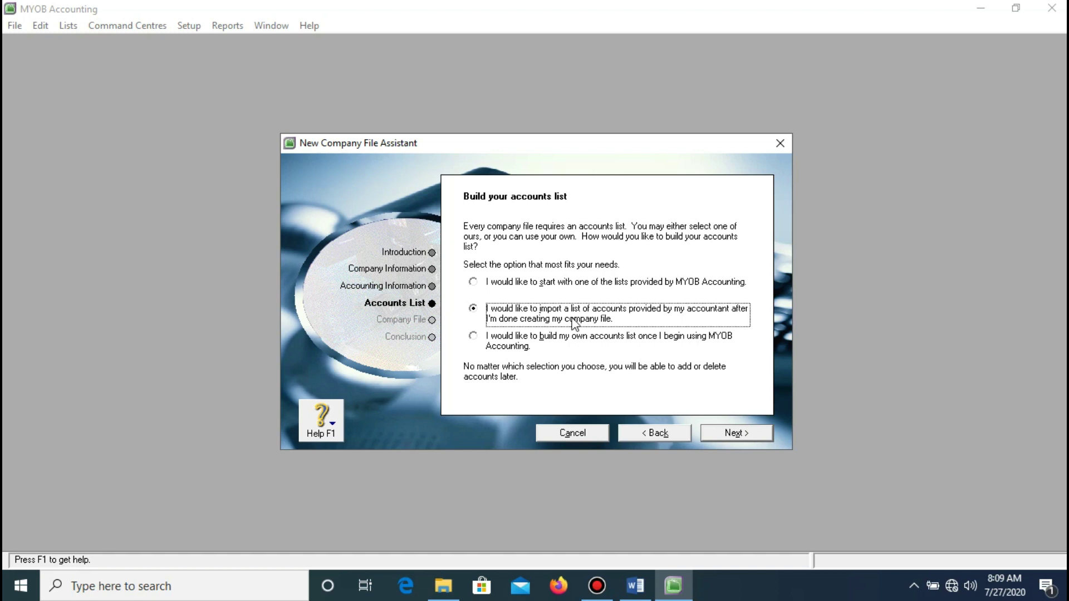
{"action": "left_click", "coordinate": [737, 433]}
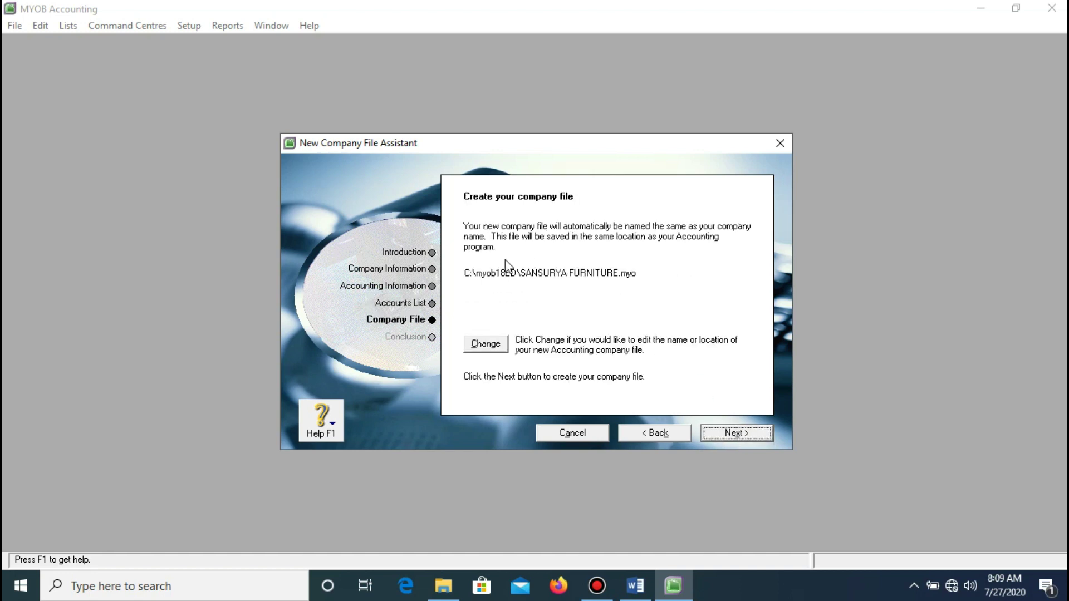
Set the company file's location to the Desktop folder video tutorial\sansuya funiture, keeping the name SANSURYA FURNITURE, and create the file
{"action": "left_click", "coordinate": [485, 342]}
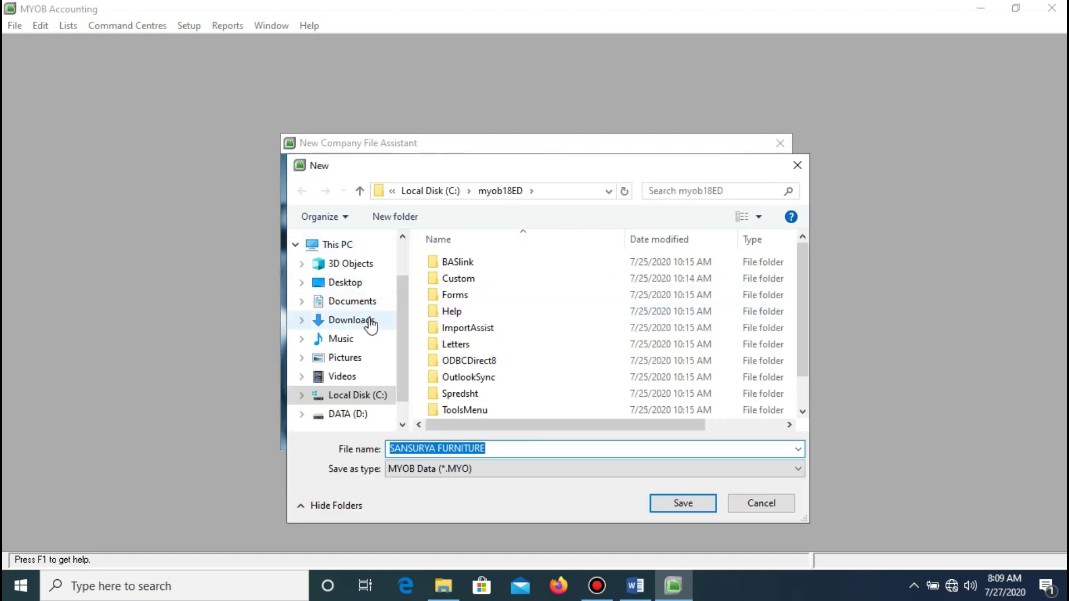
{"action": "left_click", "coordinate": [362, 284]}
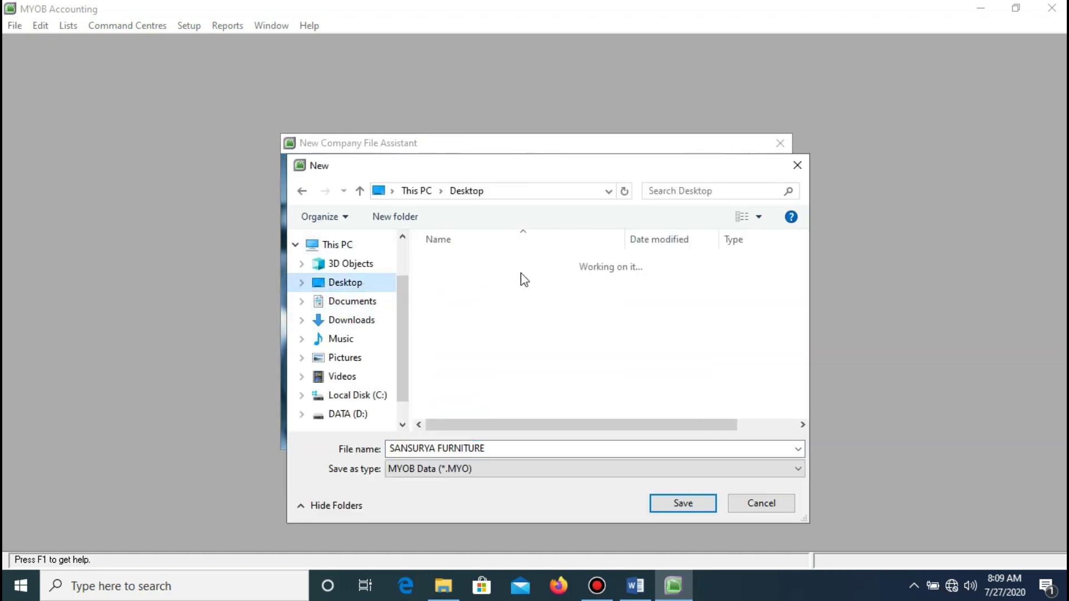
{"action": "double_click", "coordinate": [478, 360]}
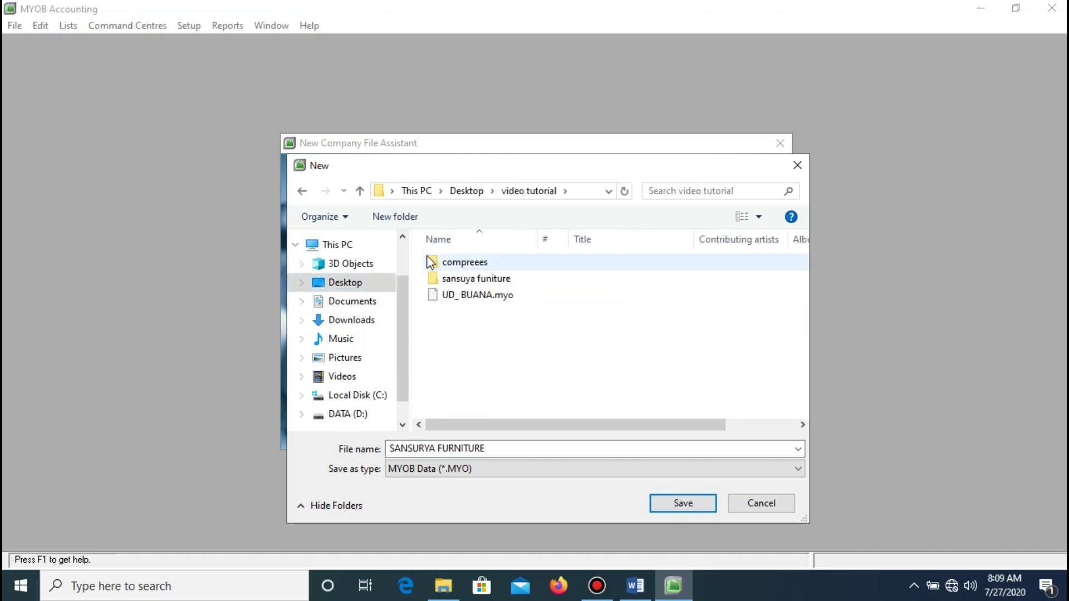
{"action": "double_click", "coordinate": [473, 279]}
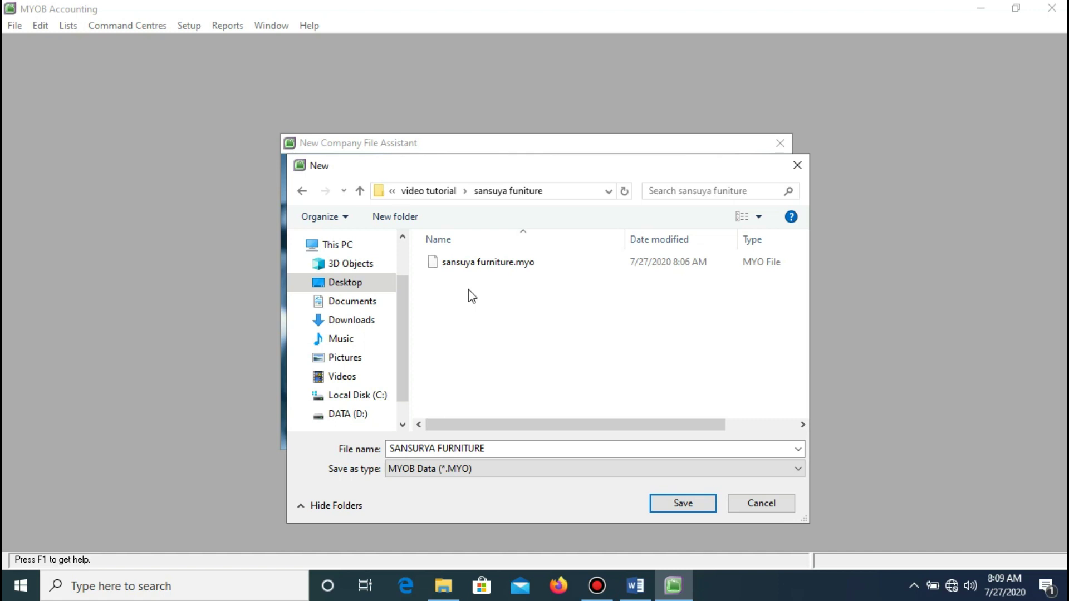
{"action": "left_click", "coordinate": [696, 503]}
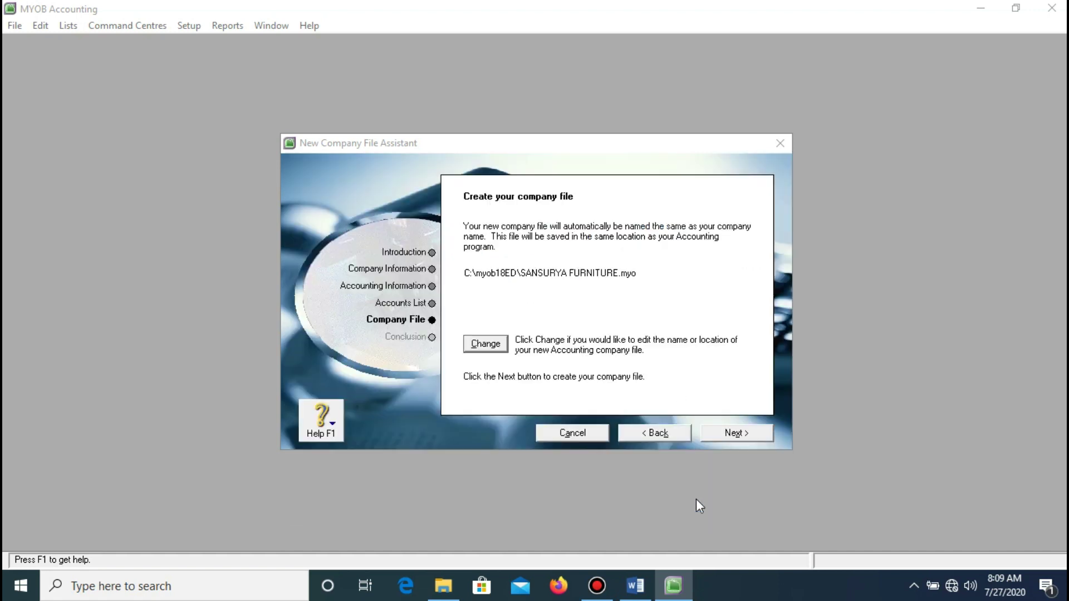
{"action": "left_click", "coordinate": [722, 439]}
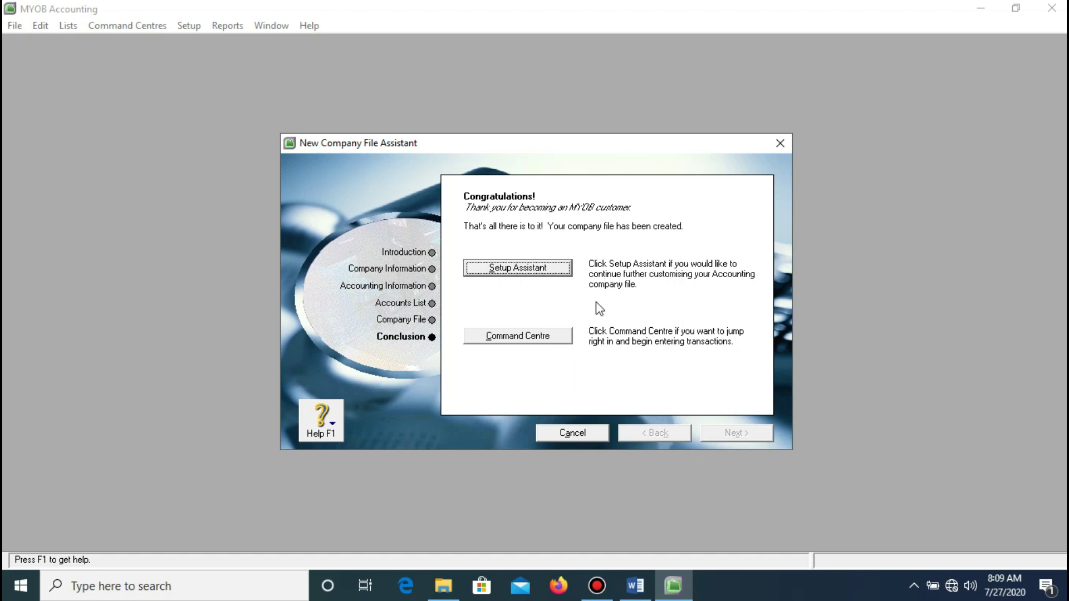
Go to the Command Centre in a maximised window and review the new file's Company Information
{"action": "left_click", "coordinate": [524, 339]}
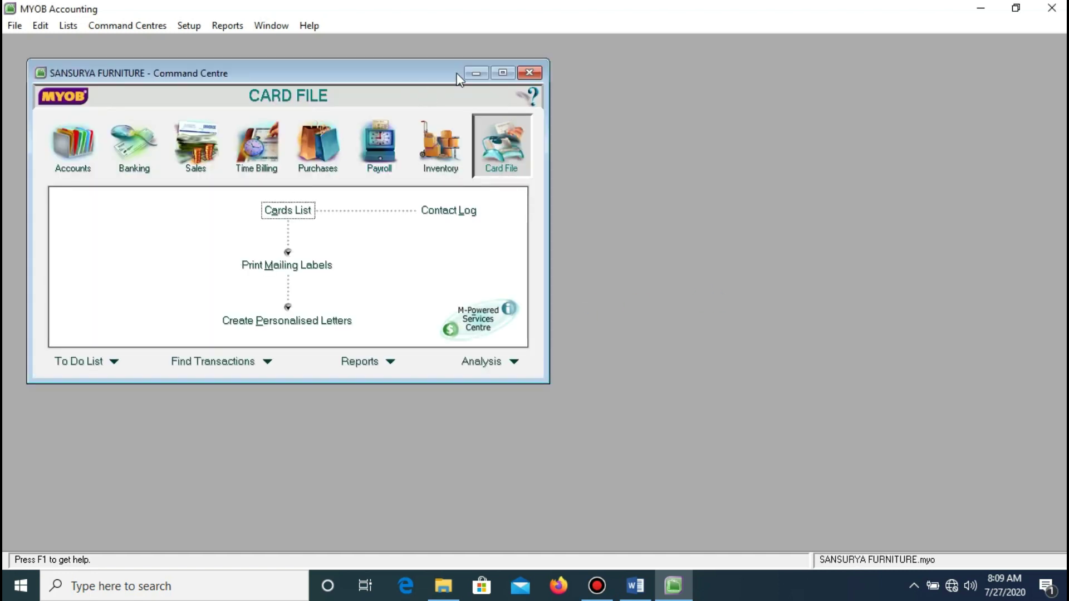
{"action": "left_click", "coordinate": [502, 73]}
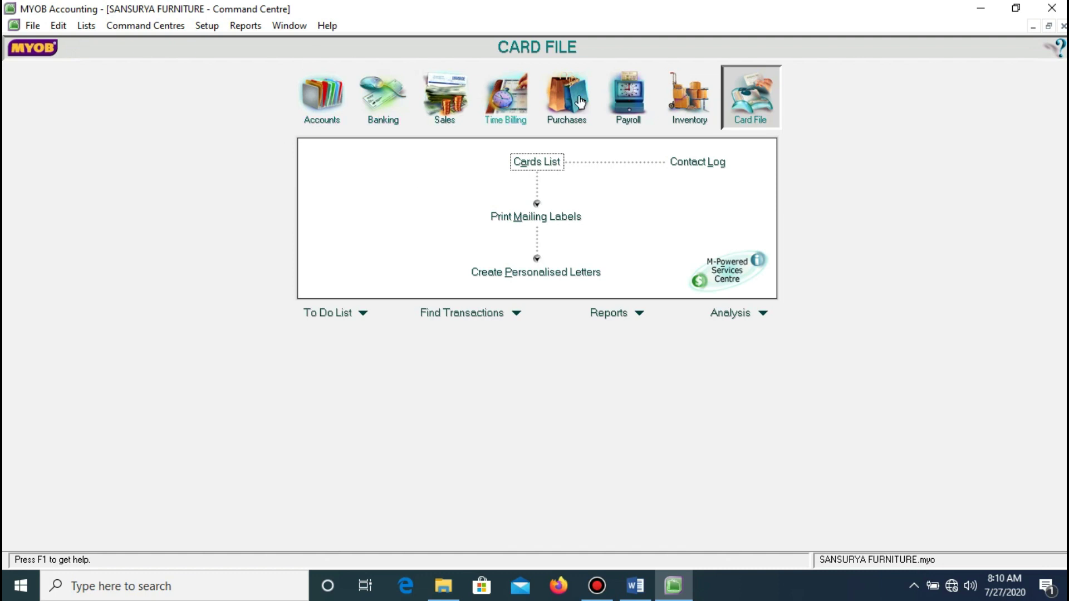
{"action": "left_click", "coordinate": [218, 28]}
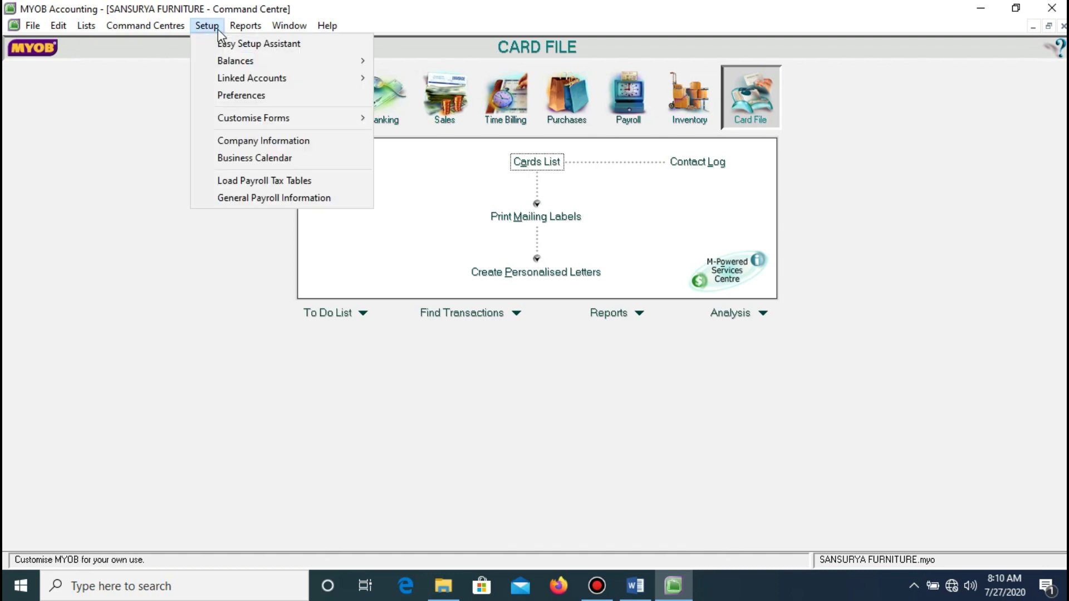
{"action": "left_click", "coordinate": [256, 141]}
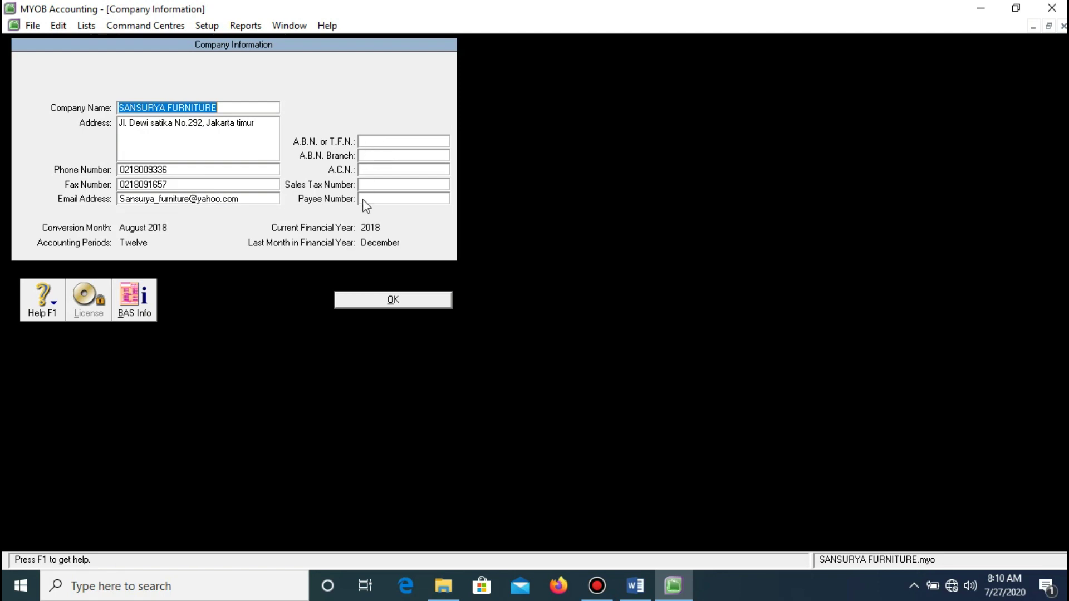
{"action": "left_click", "coordinate": [395, 300]}
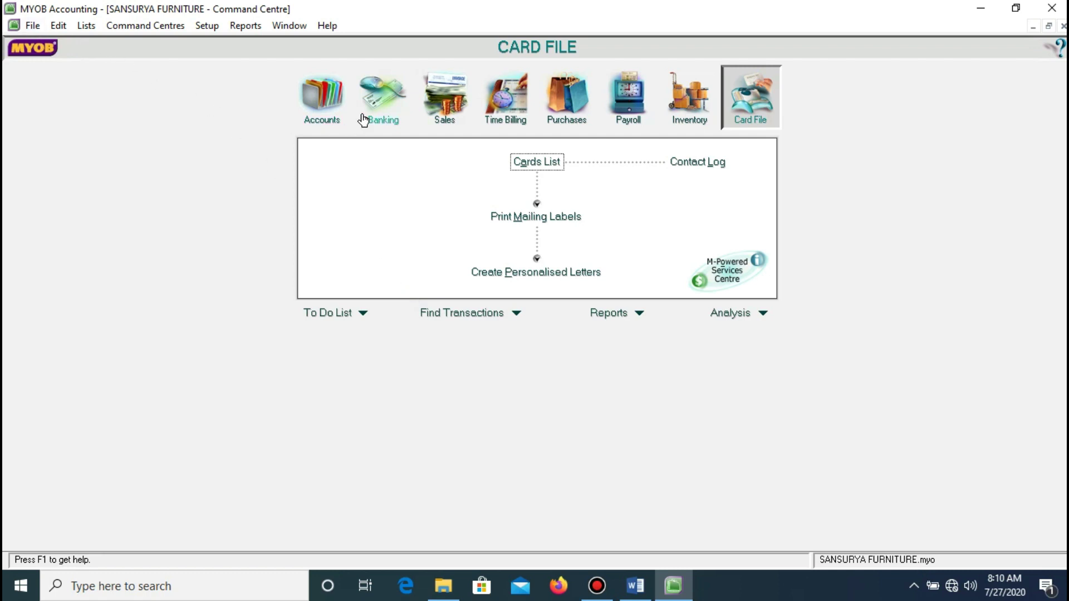
Open the Accounts List and start an import of account information
{"action": "left_click", "coordinate": [324, 103]}
{"action": "left_click", "coordinate": [536, 162]}
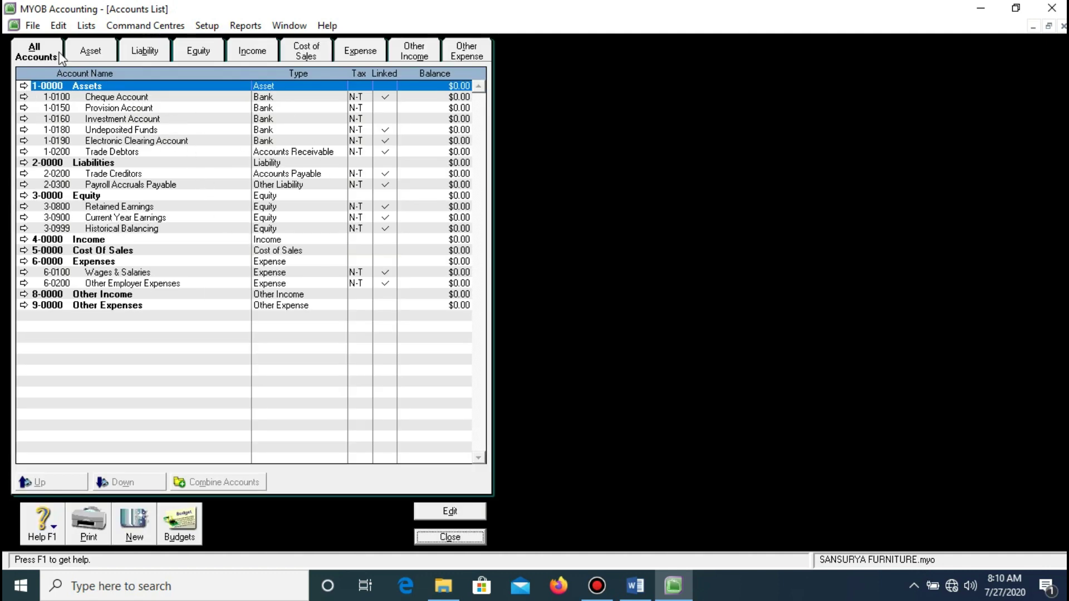
{"action": "left_click", "coordinate": [32, 25]}
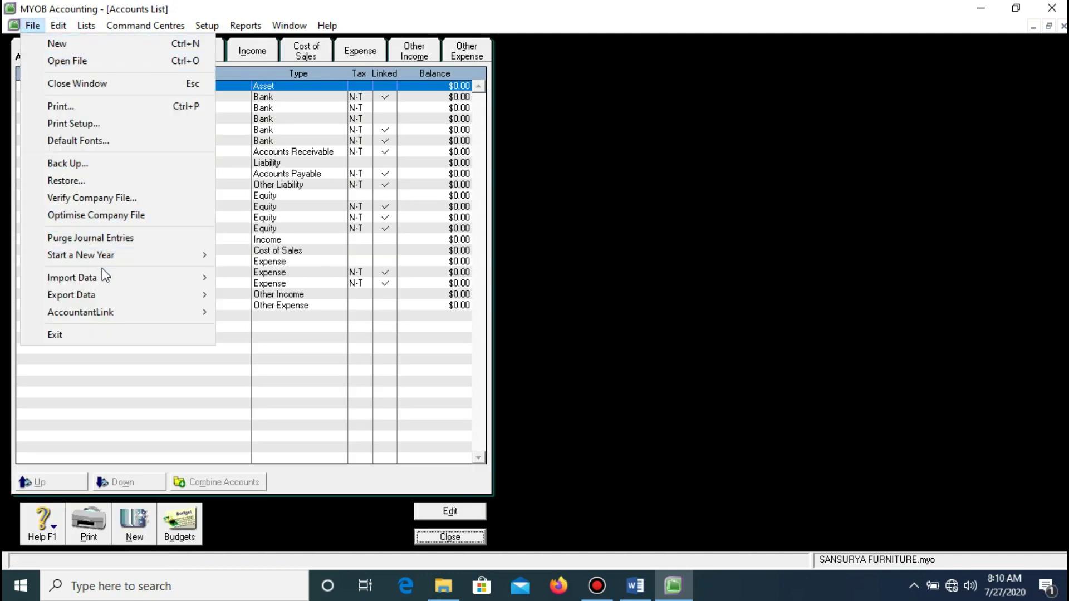
{"action": "mouse_move", "coordinate": [175, 279]}
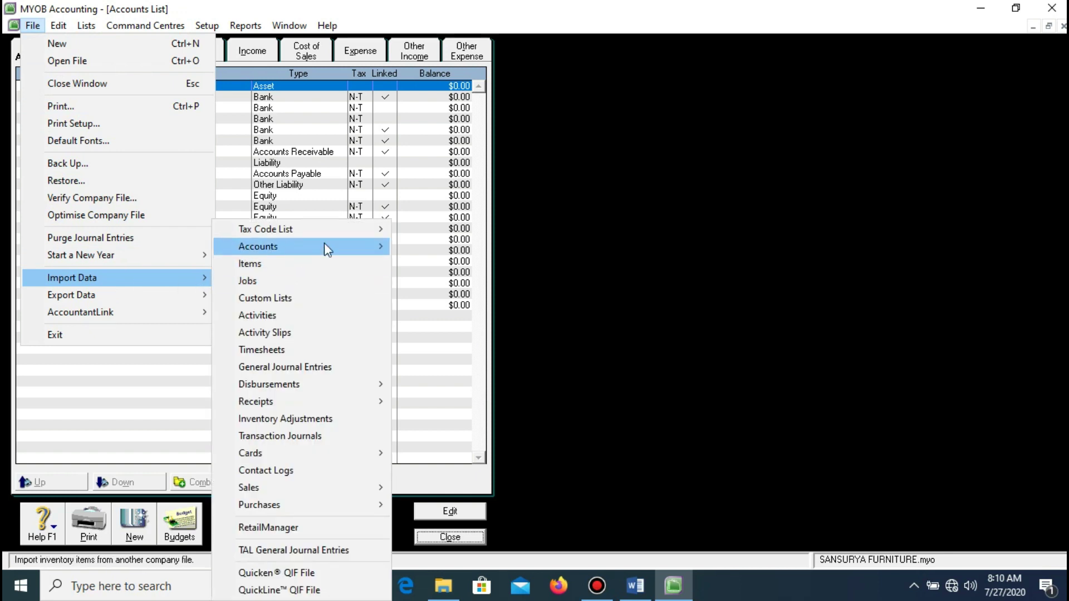
{"action": "mouse_move", "coordinate": [325, 245]}
{"action": "left_click", "coordinate": [490, 245]}
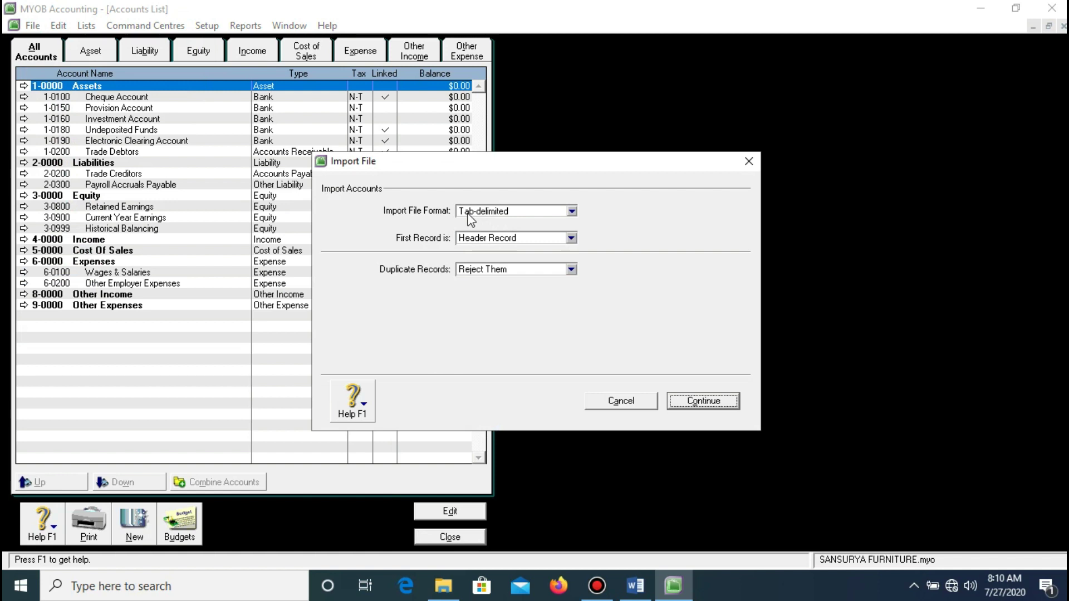
Keep the Tab-delimited import format, set duplicate records to Update Existing Record, and continue to the file selection
{"action": "left_click", "coordinate": [559, 218]}
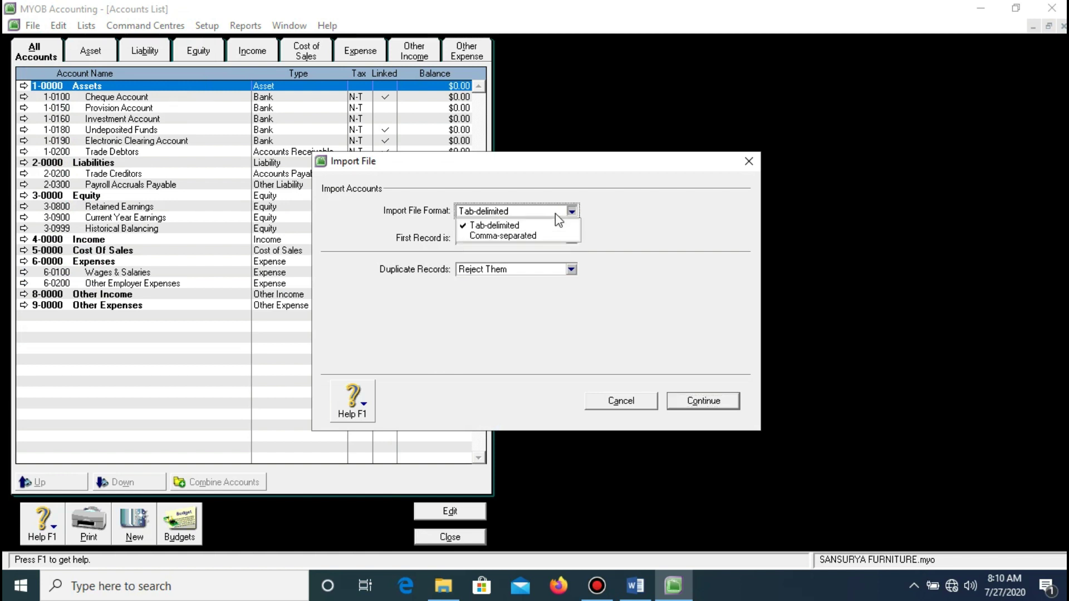
{"action": "left_click", "coordinate": [635, 221]}
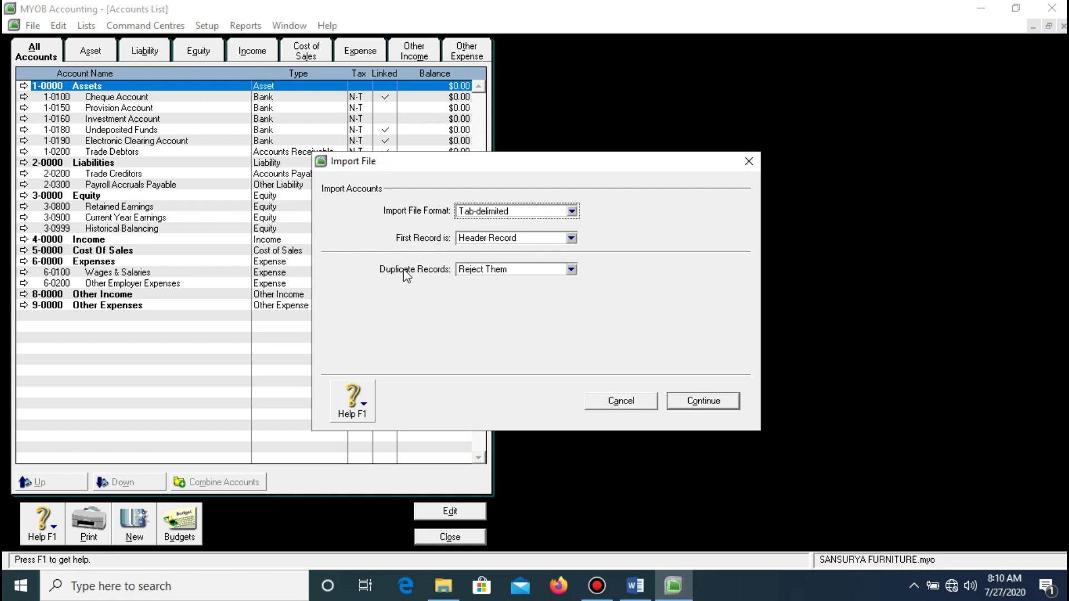
{"action": "left_click", "coordinate": [530, 272]}
{"action": "left_click", "coordinate": [533, 295]}
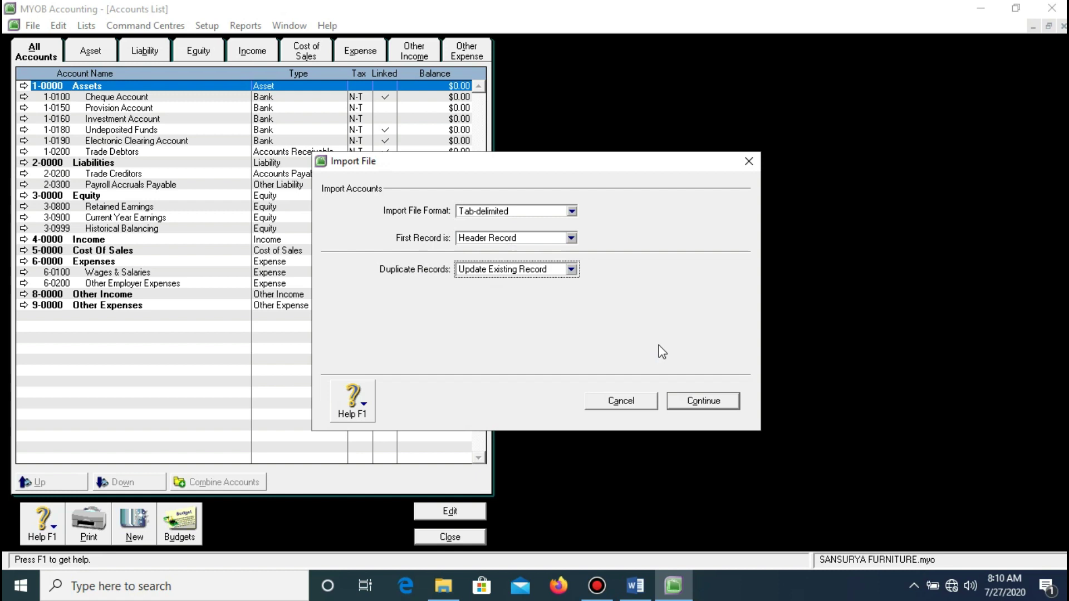
{"action": "left_click", "coordinate": [704, 401]}
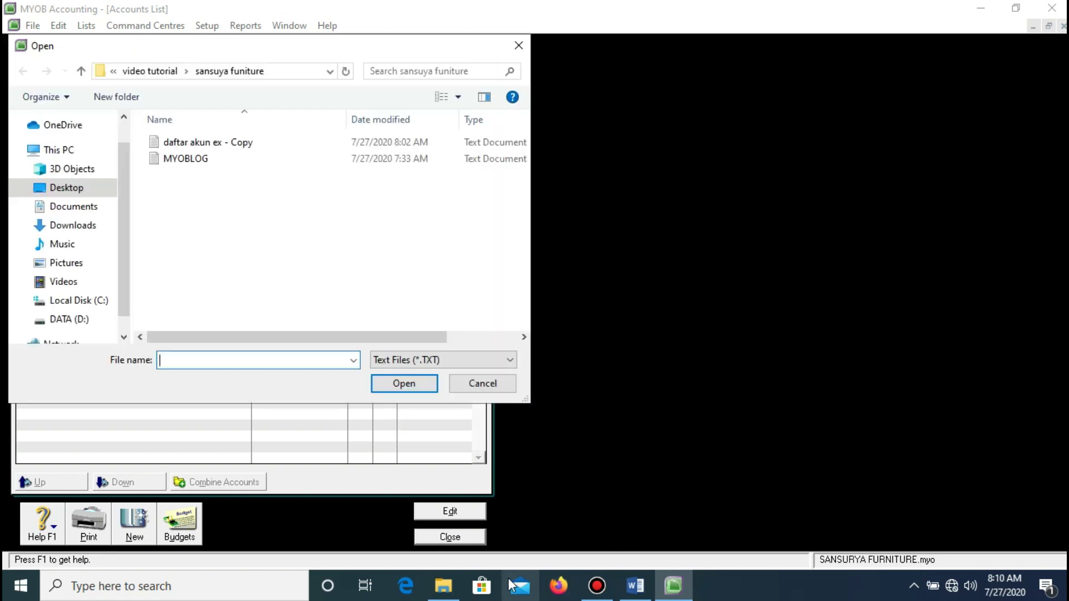
Import the accounts from the text file daftar akun ex - Copy with all fields matched, retrying after the error
{"action": "left_click", "coordinate": [223, 143]}
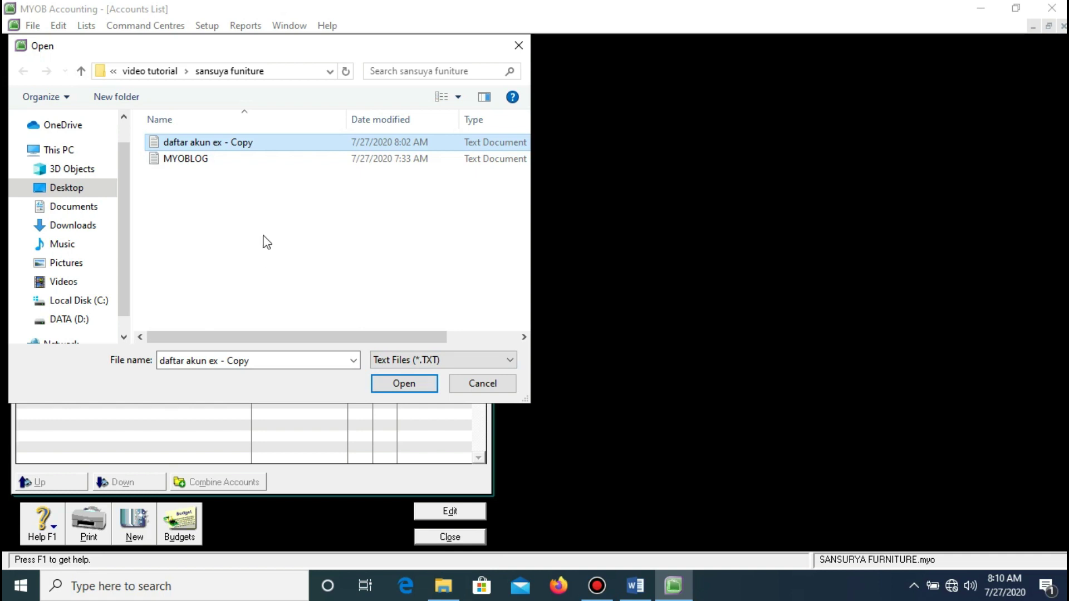
{"action": "left_click", "coordinate": [402, 383]}
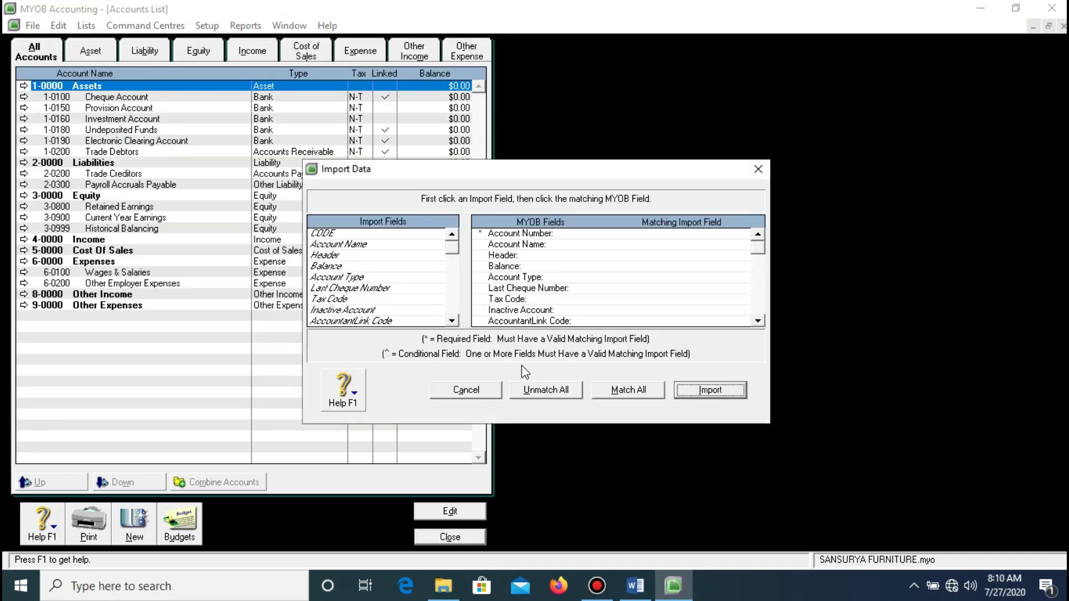
{"action": "left_click", "coordinate": [617, 391]}
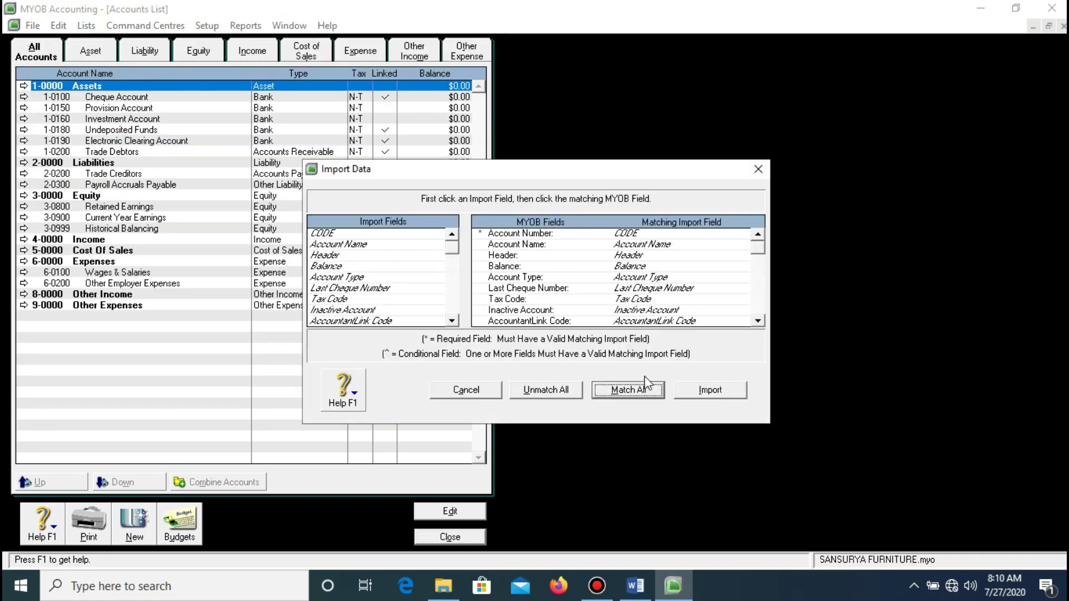
{"action": "left_click", "coordinate": [699, 391]}
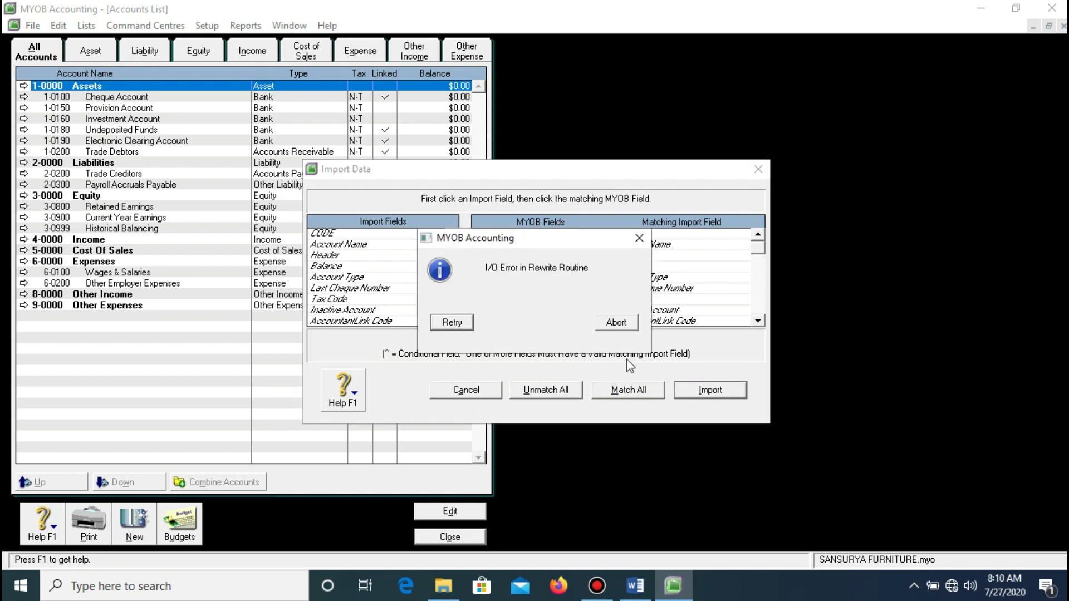
{"action": "left_click", "coordinate": [471, 323]}
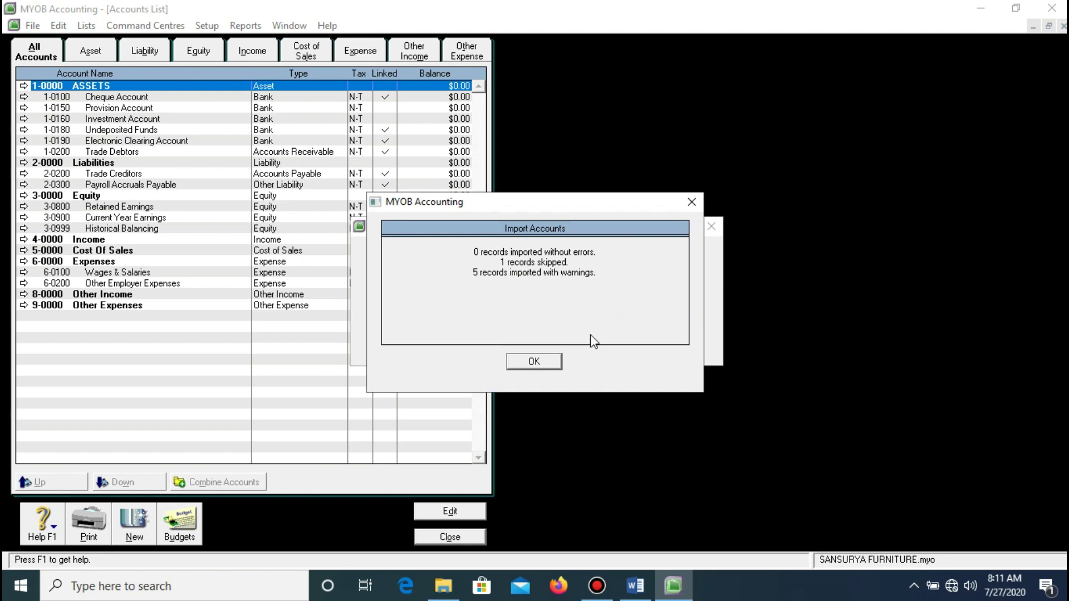
{"action": "left_click", "coordinate": [535, 362]}
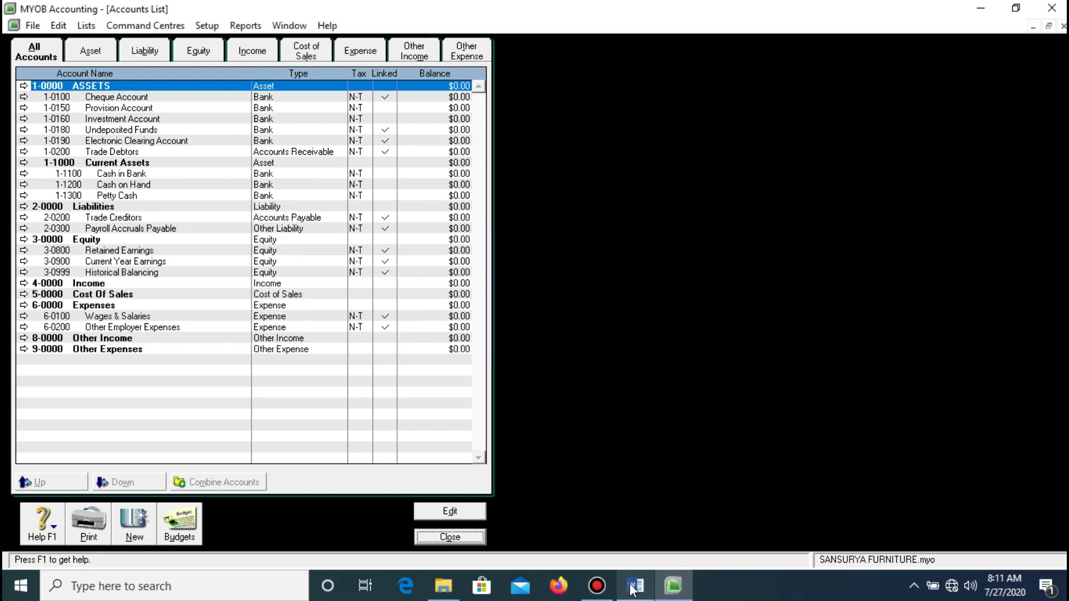
Inspect the account records in the text file daftar akun ex - Copy in the sansuya funiture folder, and close it
{"action": "left_click", "coordinate": [441, 593]}
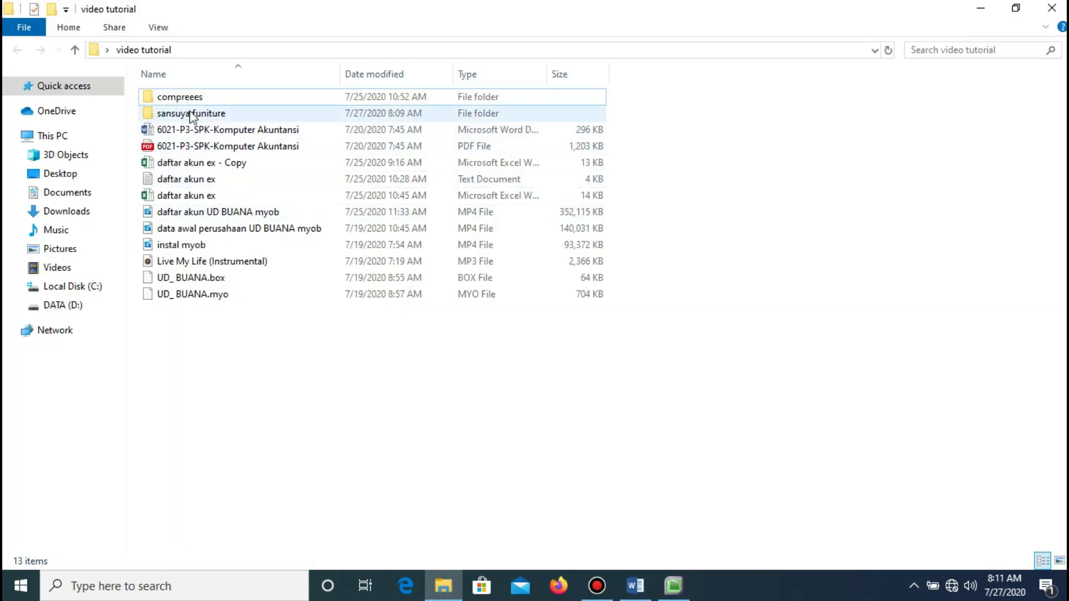
{"action": "double_click", "coordinate": [178, 112]}
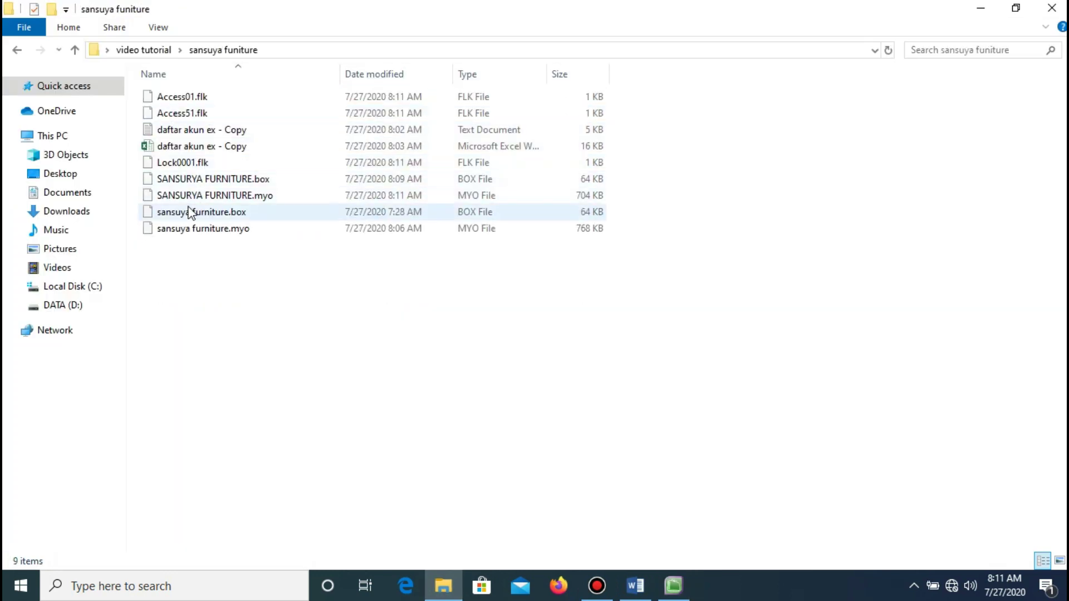
{"action": "left_click", "coordinate": [191, 145]}
{"action": "left_click", "coordinate": [192, 133]}
{"action": "double_click", "coordinate": [192, 130]}
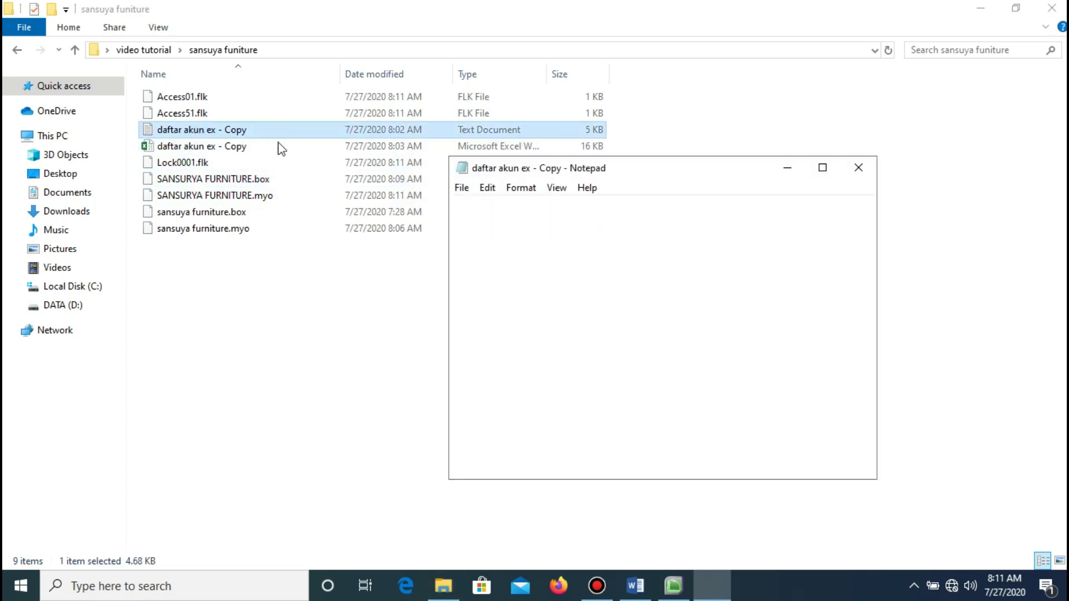
{"action": "scroll", "coordinate": [681, 298], "scroll_direction": "down", "scroll_amount": 15}
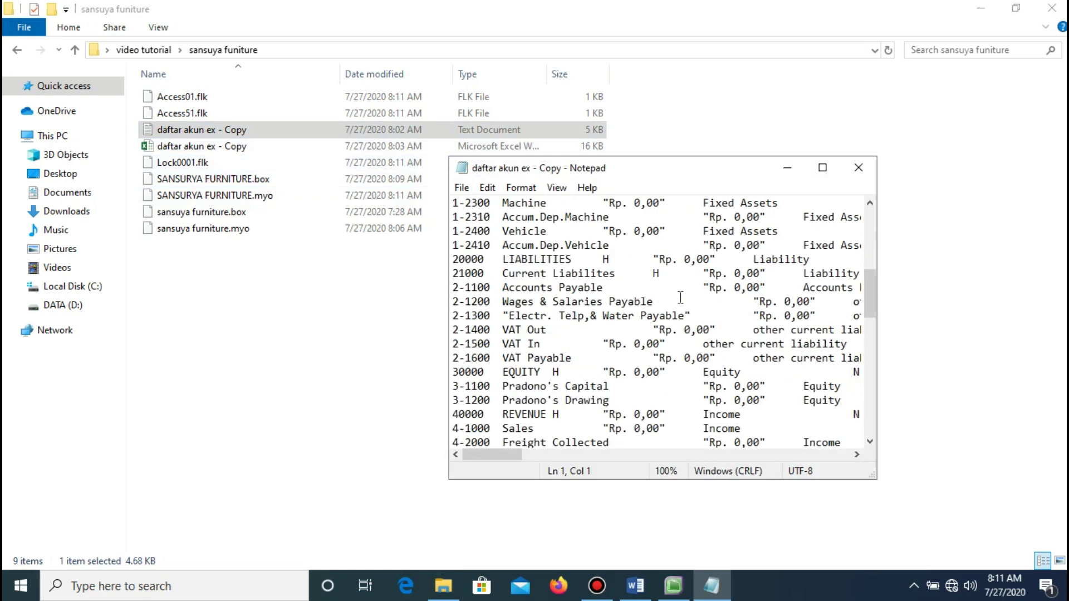
{"action": "left_click", "coordinate": [859, 167]}
Open the Excel workbook daftar akun ex - Copy from the same folder and dismiss the Office activation wizard
{"action": "left_click", "coordinate": [227, 150]}
{"action": "double_click", "coordinate": [227, 149]}
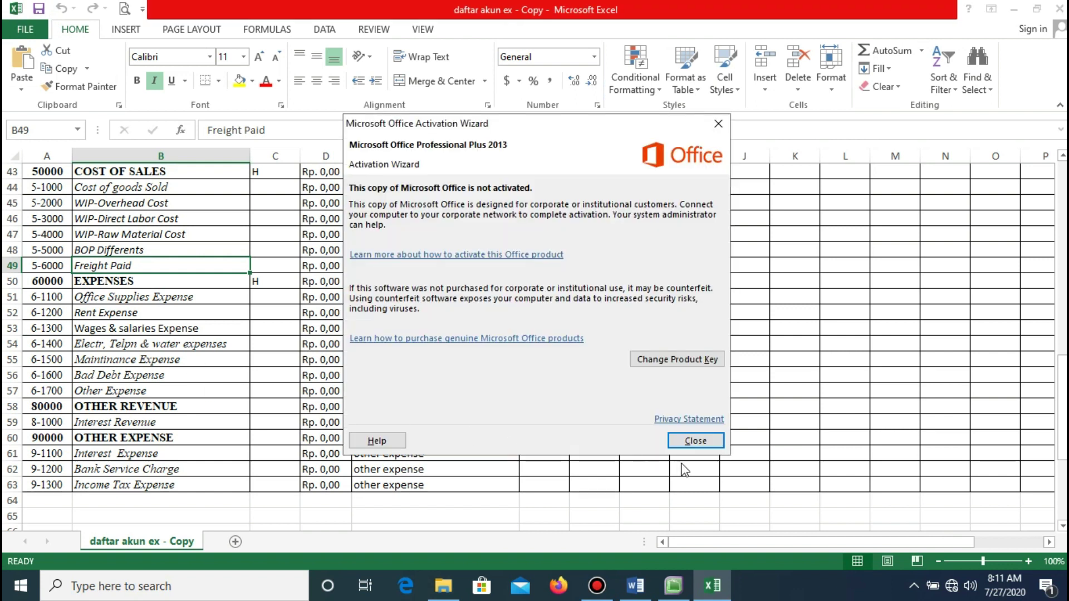
{"action": "left_click", "coordinate": [714, 443]}
{"action": "scroll", "coordinate": [159, 321], "scroll_direction": "up", "scroll_amount": 5}
{"action": "scroll", "coordinate": [159, 322], "scroll_direction": "up", "scroll_amount": 1}
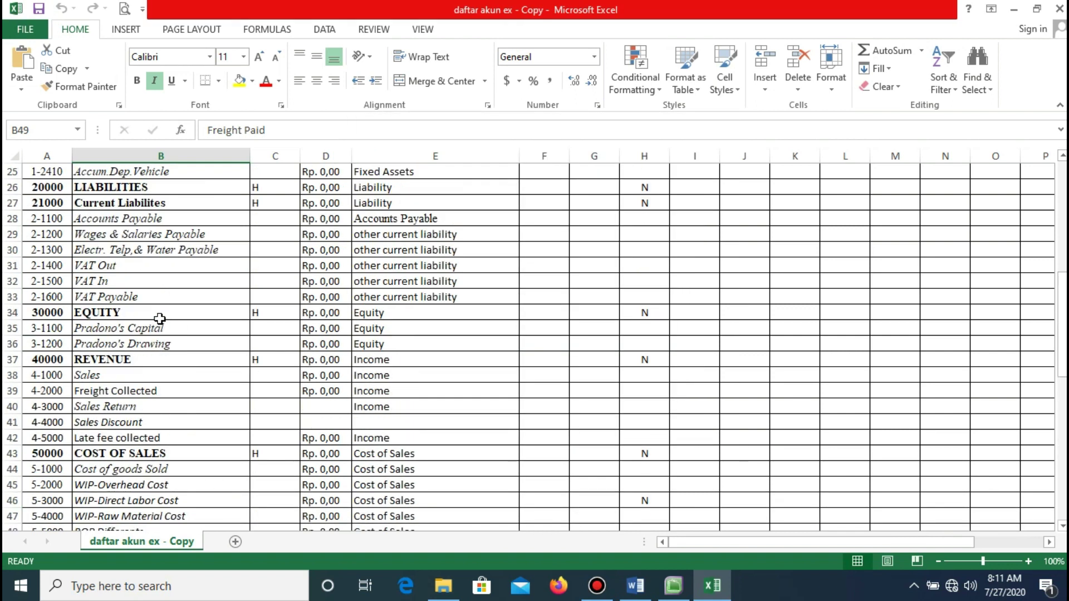
Copy the Rp. 0,00 balance from the Freight Collected row into D40:D41 for Sales Return and Sales Discount without incrementing it
{"action": "left_click", "coordinate": [339, 406]}
{"action": "left_click", "coordinate": [343, 388]}
{"action": "left_click_drag", "start_coordinate": [351, 399], "coordinate": [353, 431]}
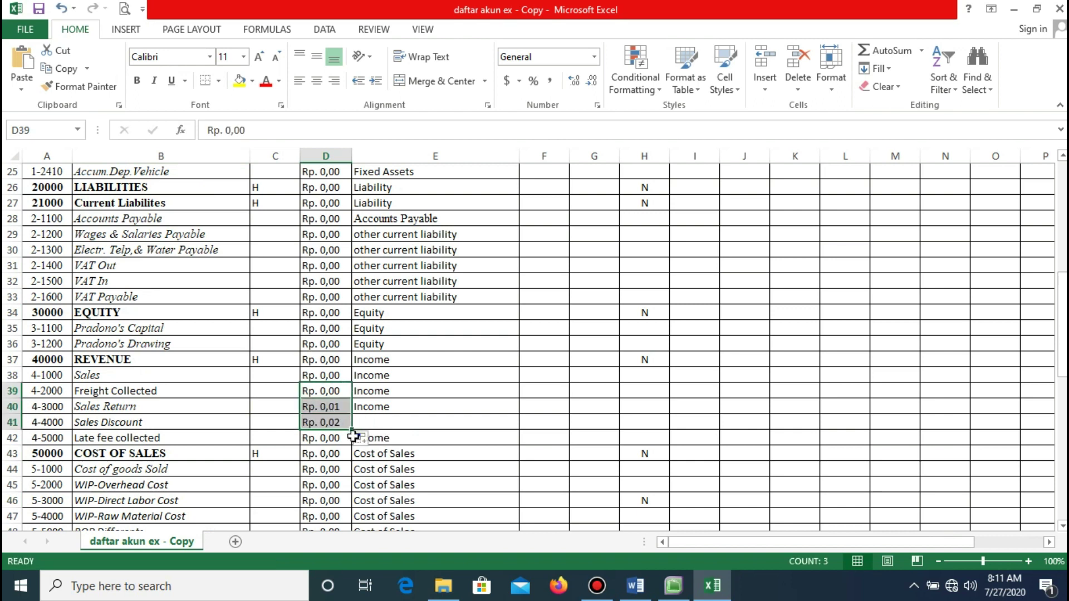
{"action": "left_click", "coordinate": [360, 438]}
{"action": "left_click", "coordinate": [390, 458]}
Fill the Income account type from E40 into E41 for Sales Discount, and check the rest of the accounts list
{"action": "left_click", "coordinate": [386, 414]}
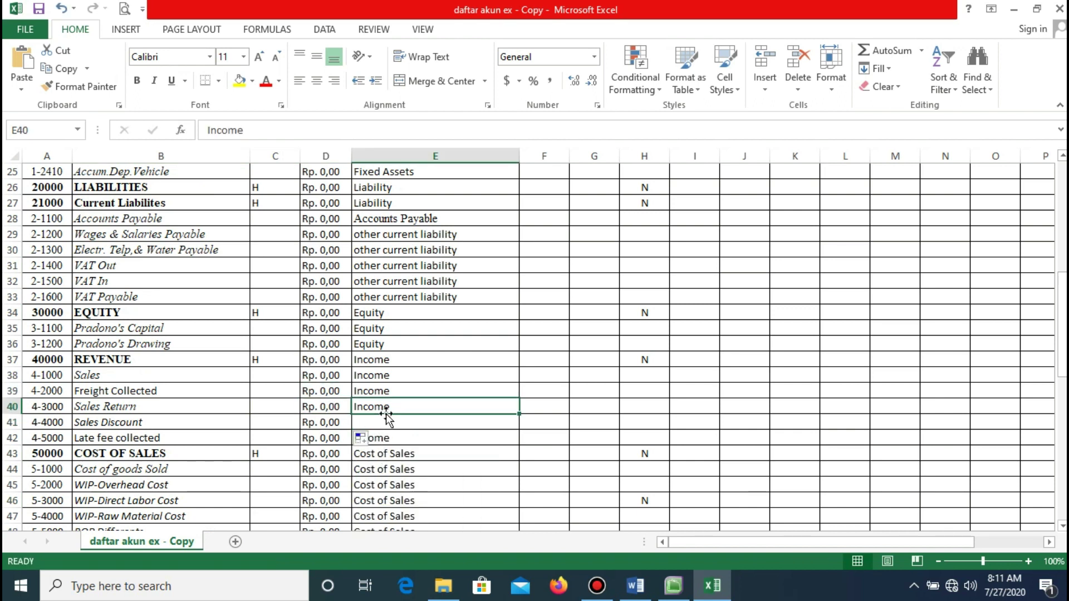
{"action": "left_click_drag", "start_coordinate": [524, 415], "coordinate": [518, 424]}
{"action": "left_click", "coordinate": [449, 419]}
{"action": "scroll", "coordinate": [449, 414], "scroll_direction": "down", "scroll_amount": 5}
{"action": "scroll", "coordinate": [449, 413], "scroll_direction": "down", "scroll_amount": 5}
{"action": "scroll", "coordinate": [436, 411], "scroll_direction": "up", "scroll_amount": 11}
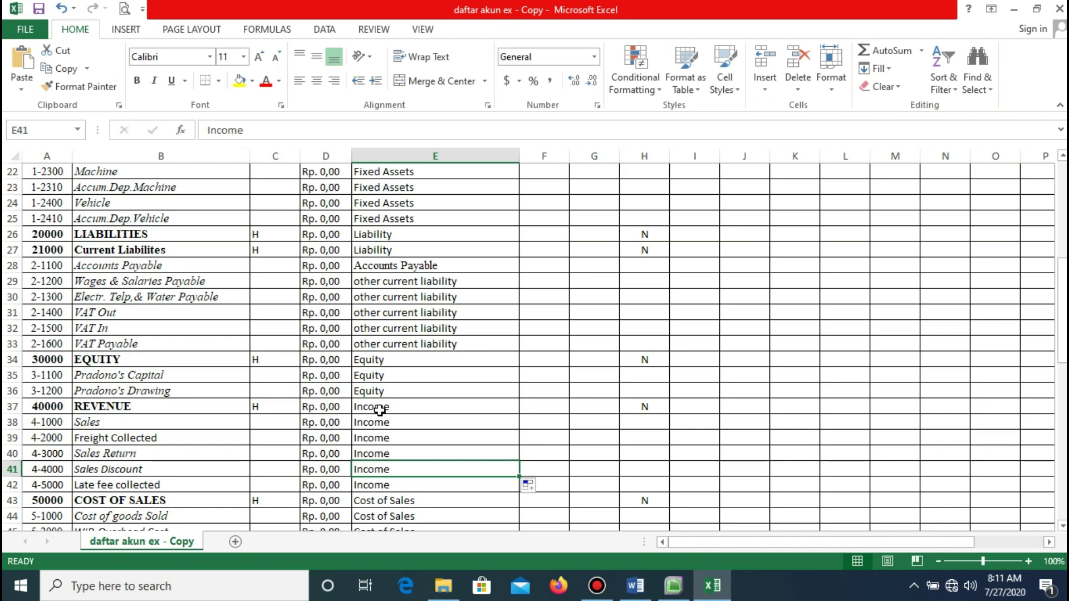
{"action": "scroll", "coordinate": [380, 410], "scroll_direction": "down", "scroll_amount": 3}
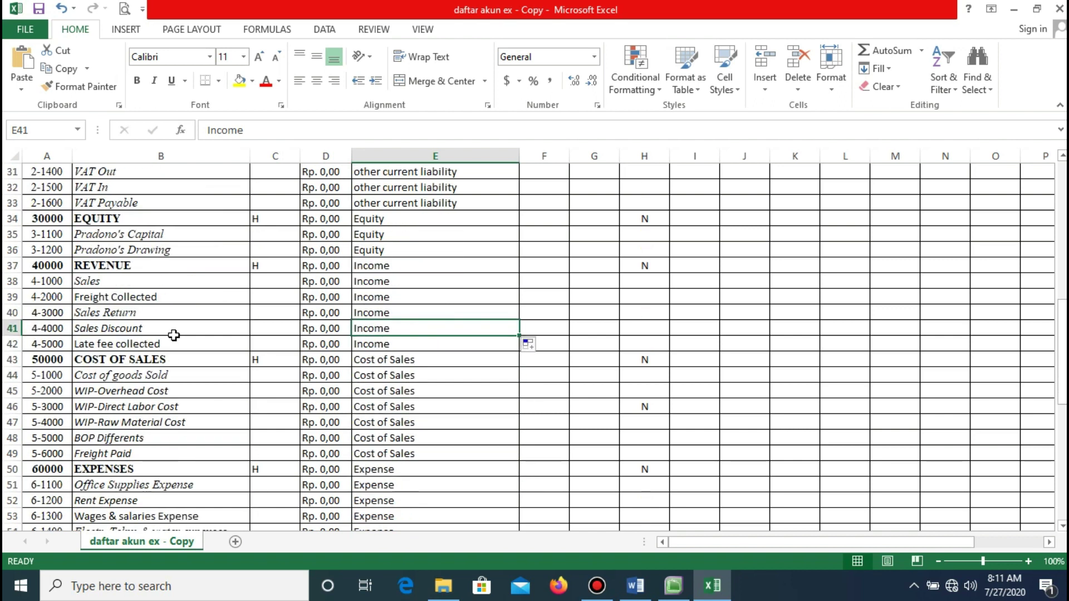
Save the accounts list as the Text (Tab delimited) file daftar akun ex - Copy1 in the sansuya funiture folder, and dismiss the repeated save dialog
{"action": "left_click", "coordinate": [26, 27]}
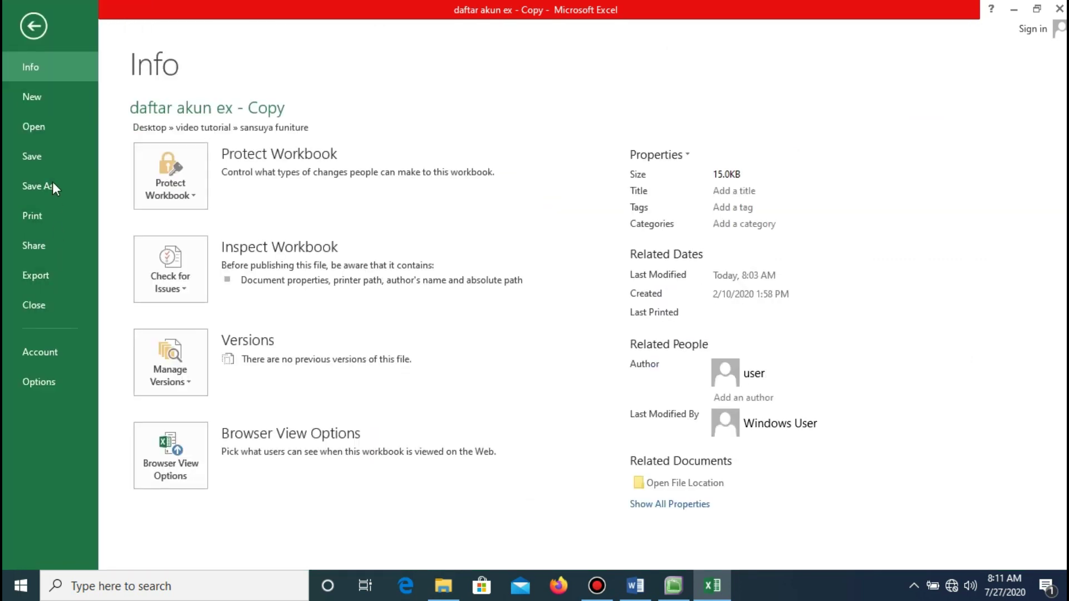
{"action": "left_click", "coordinate": [52, 186]}
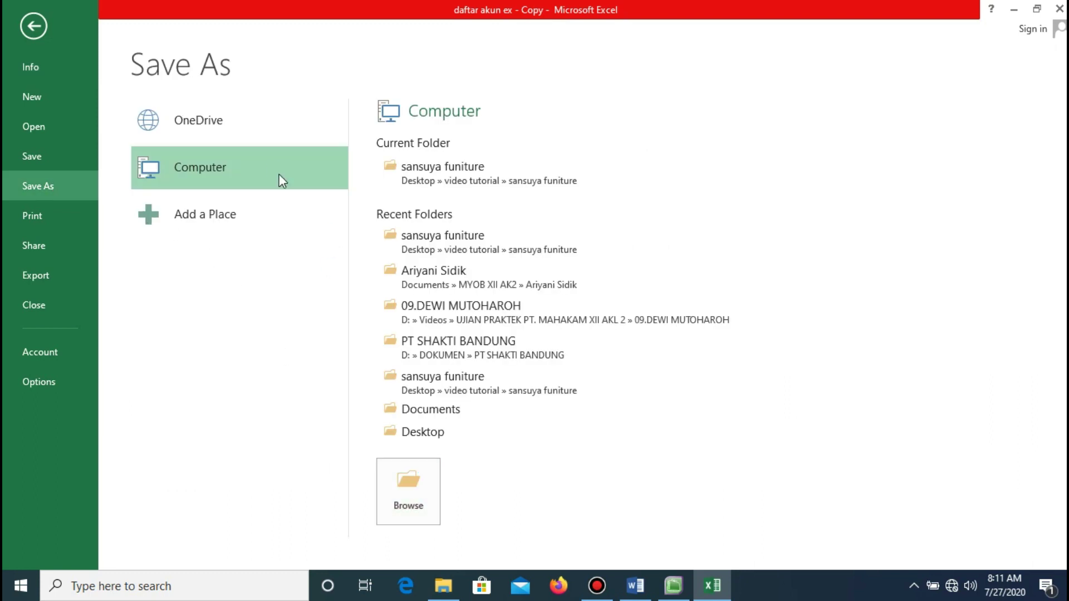
{"action": "left_click", "coordinate": [281, 180]}
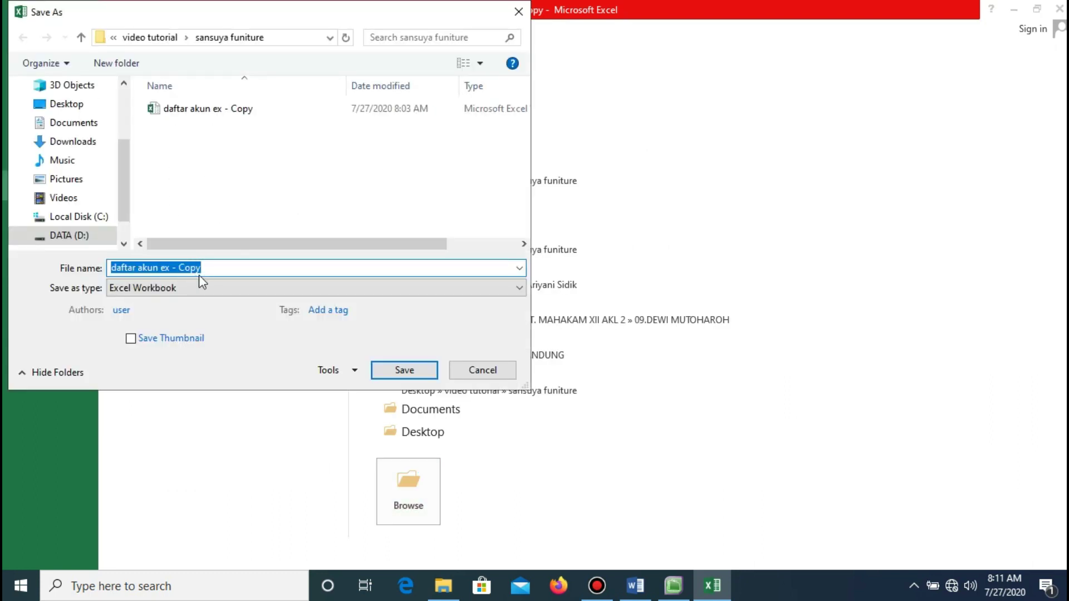
{"action": "left_click", "coordinate": [212, 289]}
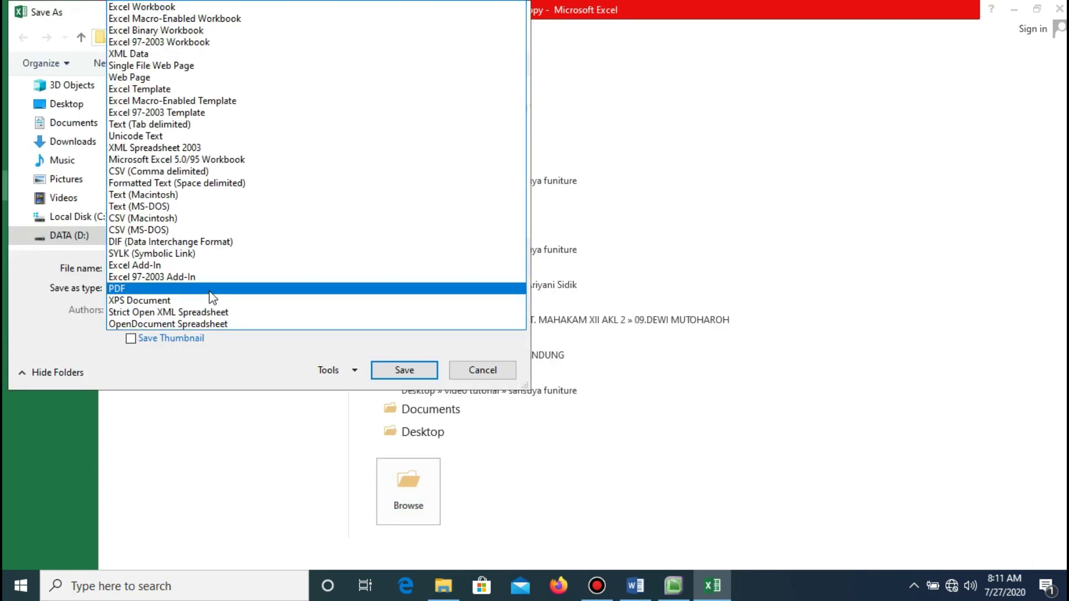
{"action": "left_click", "coordinate": [162, 124]}
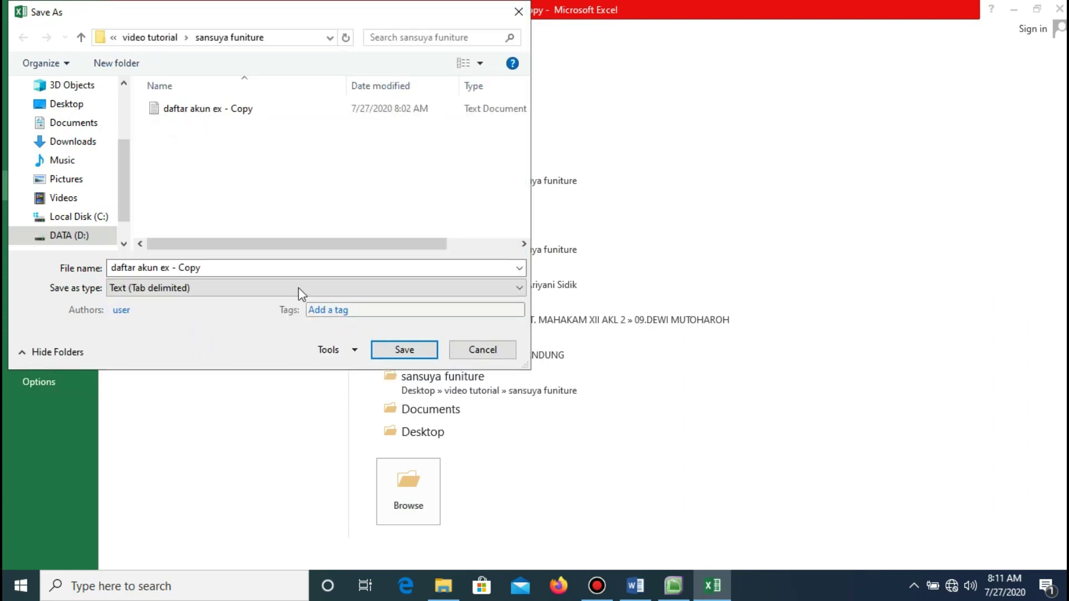
{"action": "left_click", "coordinate": [215, 265]}
{"action": "left_click", "coordinate": [215, 267]}
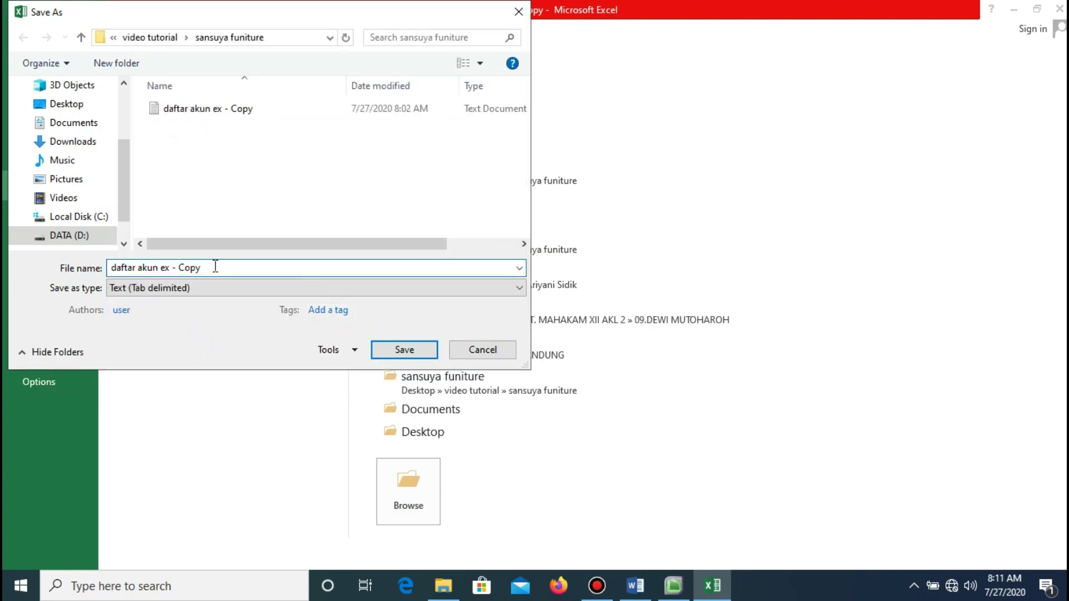
{"action": "left_click", "coordinate": [388, 347]}
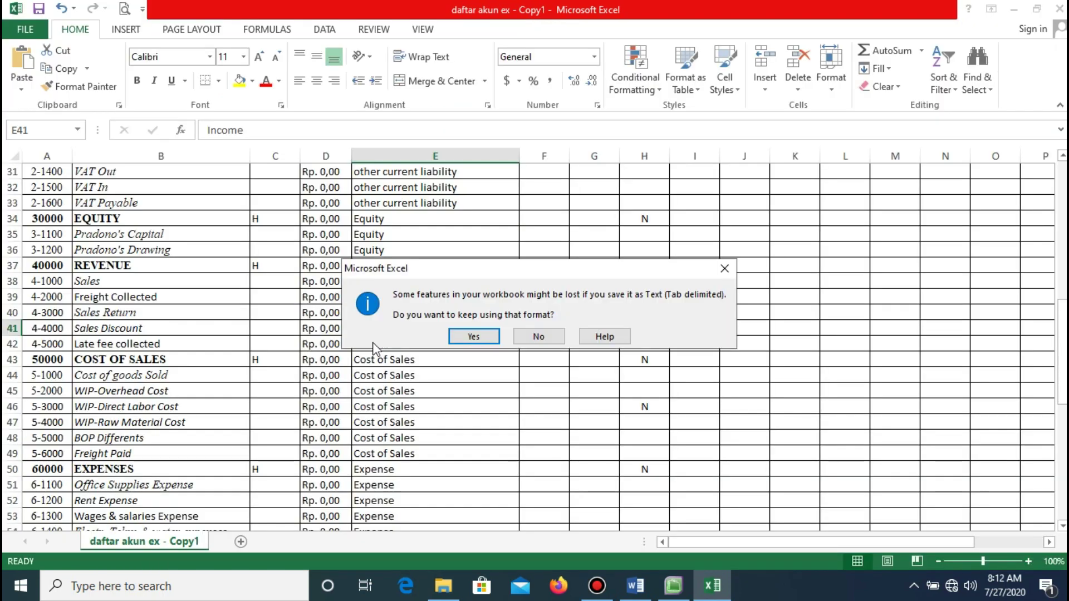
{"action": "left_click", "coordinate": [529, 336]}
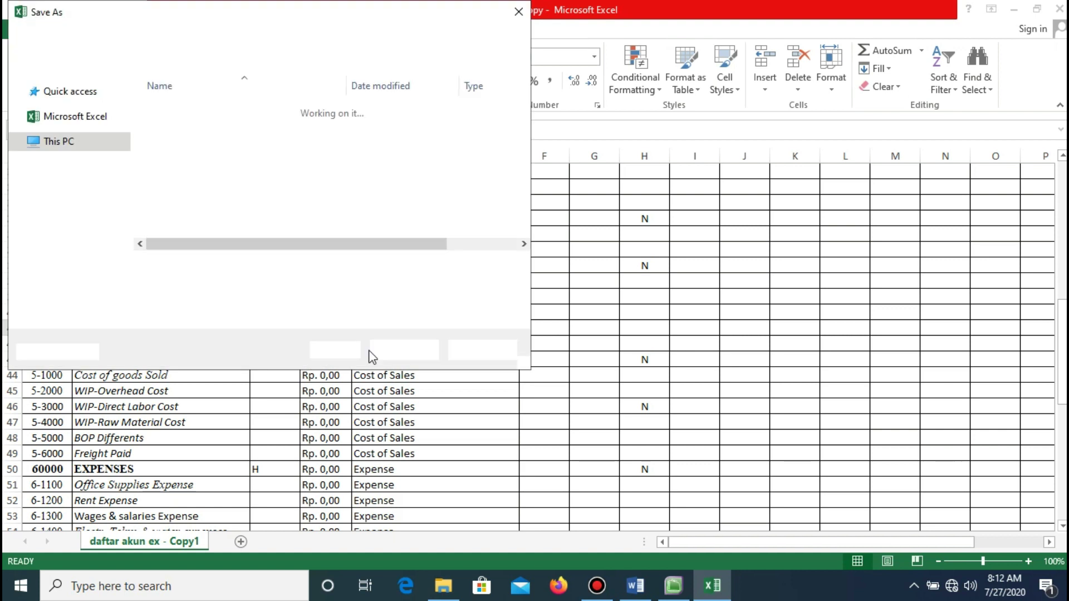
{"action": "left_click", "coordinate": [482, 349]}
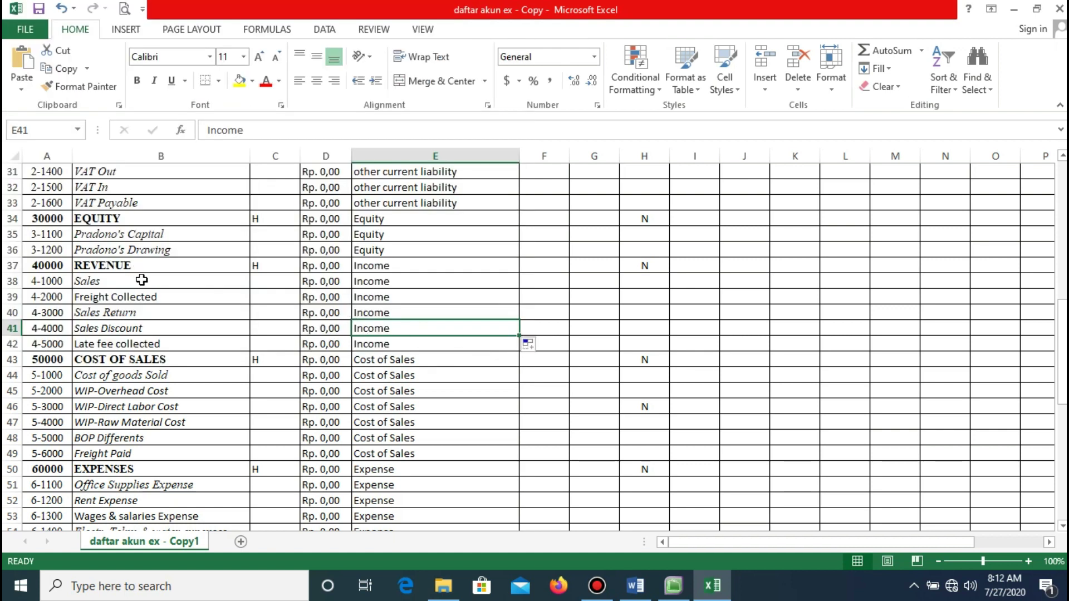
Examine the inventory accounts in rows 12 to 15, from Raw material inventory to Finished Goods inventory
{"action": "scroll", "coordinate": [146, 282], "scroll_direction": "down", "scroll_amount": 3}
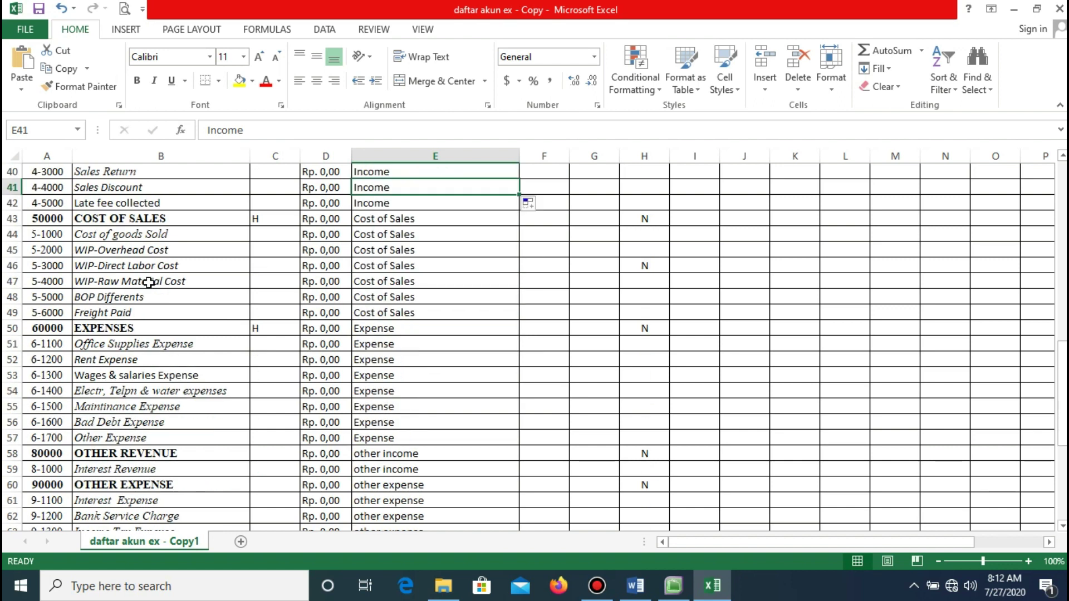
{"action": "scroll", "coordinate": [149, 282], "scroll_direction": "up", "scroll_amount": 11}
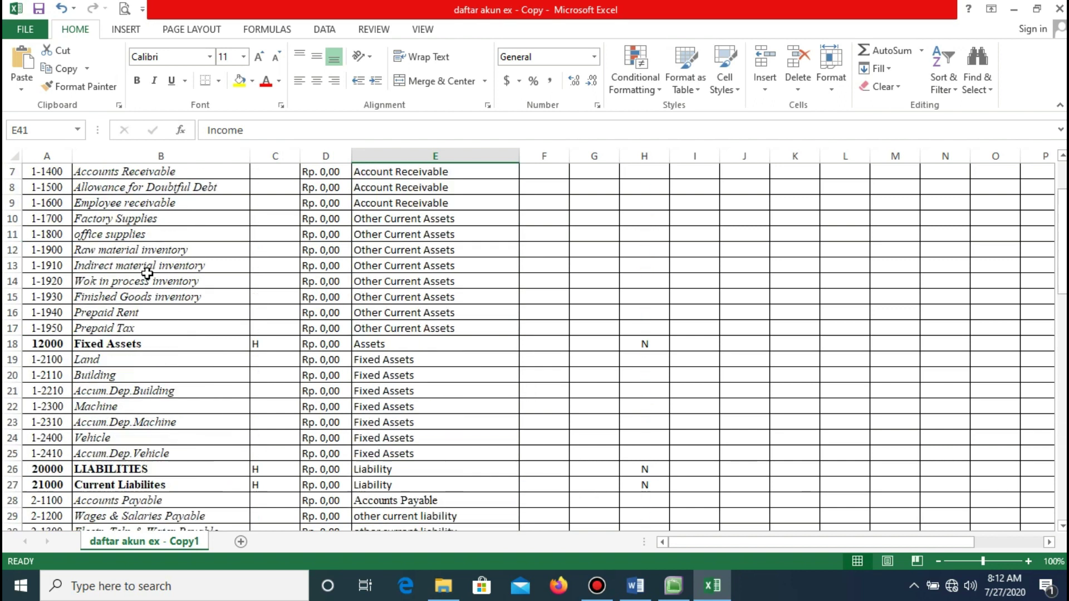
{"action": "scroll", "coordinate": [147, 273], "scroll_direction": "up", "scroll_amount": 1}
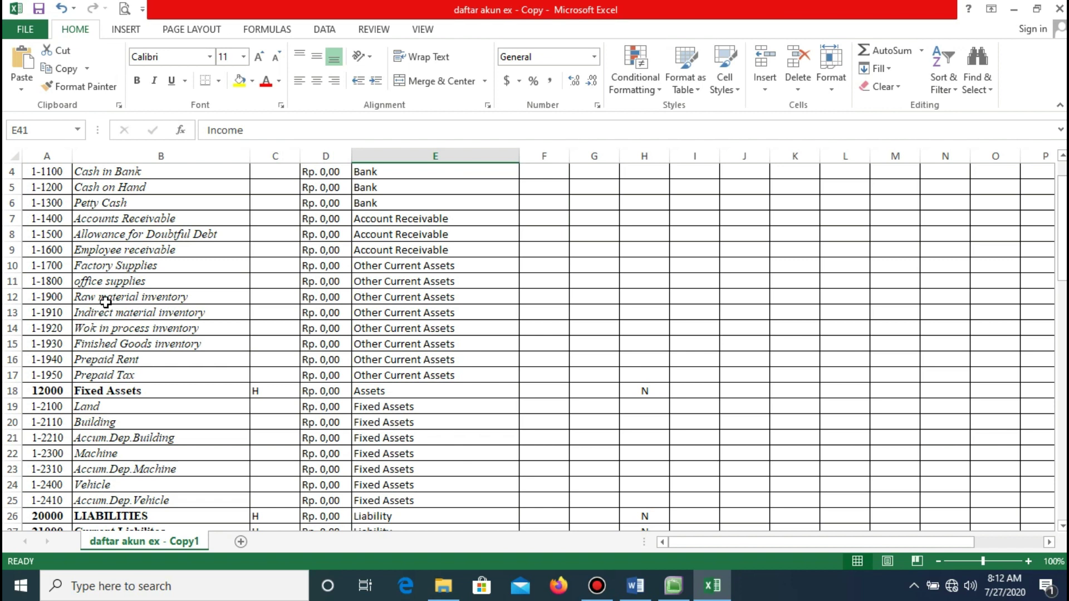
{"action": "left_click", "coordinate": [105, 301]}
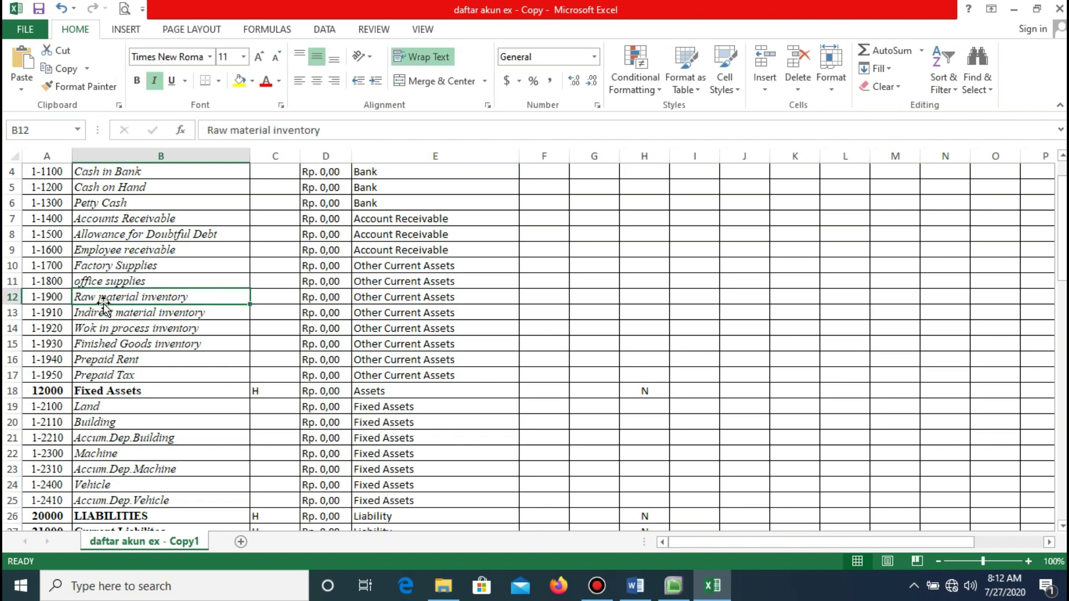
{"action": "left_click", "coordinate": [119, 310]}
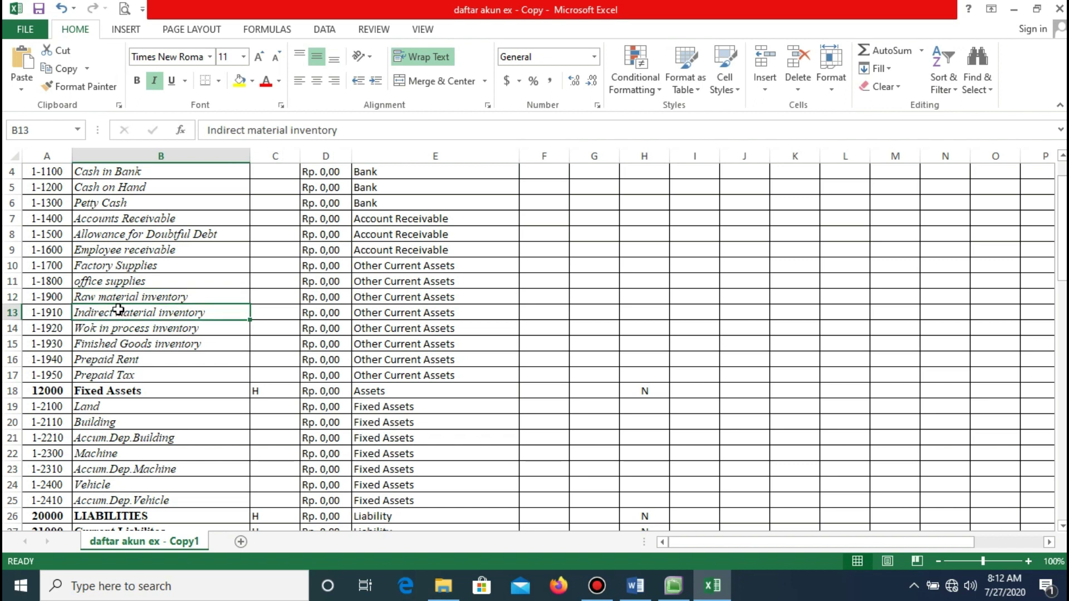
{"action": "left_click", "coordinate": [117, 298]}
{"action": "left_click", "coordinate": [113, 314]}
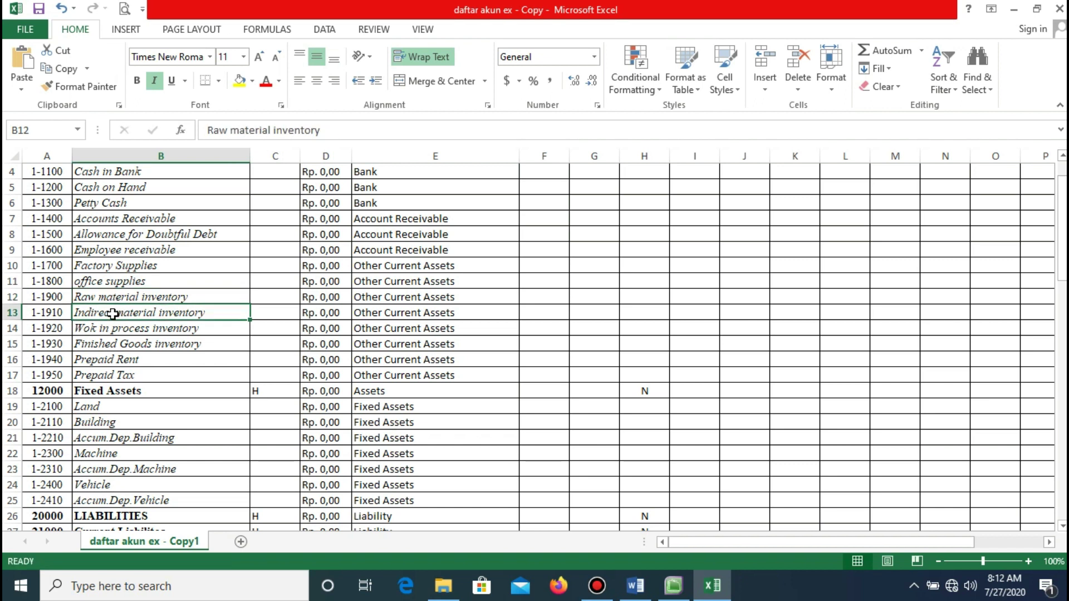
{"action": "left_click", "coordinate": [137, 327]}
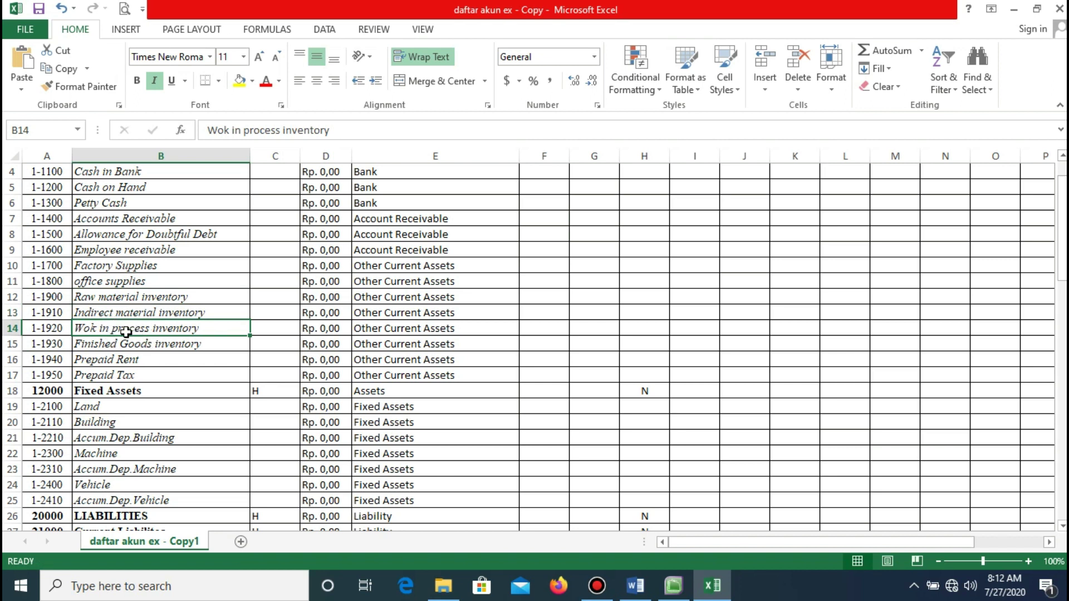
{"action": "left_click", "coordinate": [129, 344]}
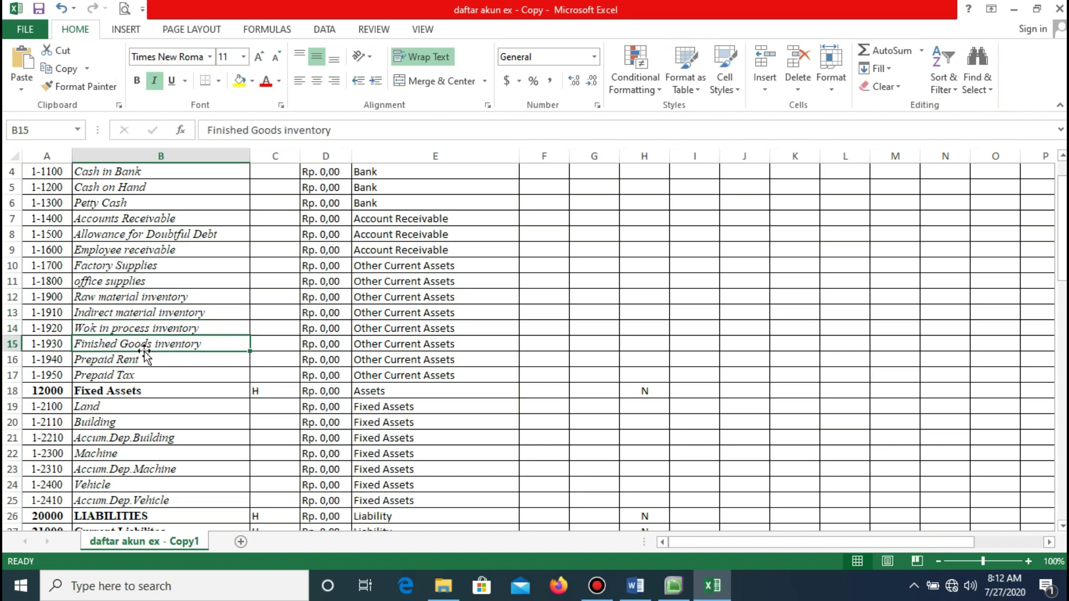
Examine the WIP and BOP Differents accounts under COST OF SALES, and look over the whole accounts list
{"action": "scroll", "coordinate": [149, 351], "scroll_direction": "down", "scroll_amount": 3}
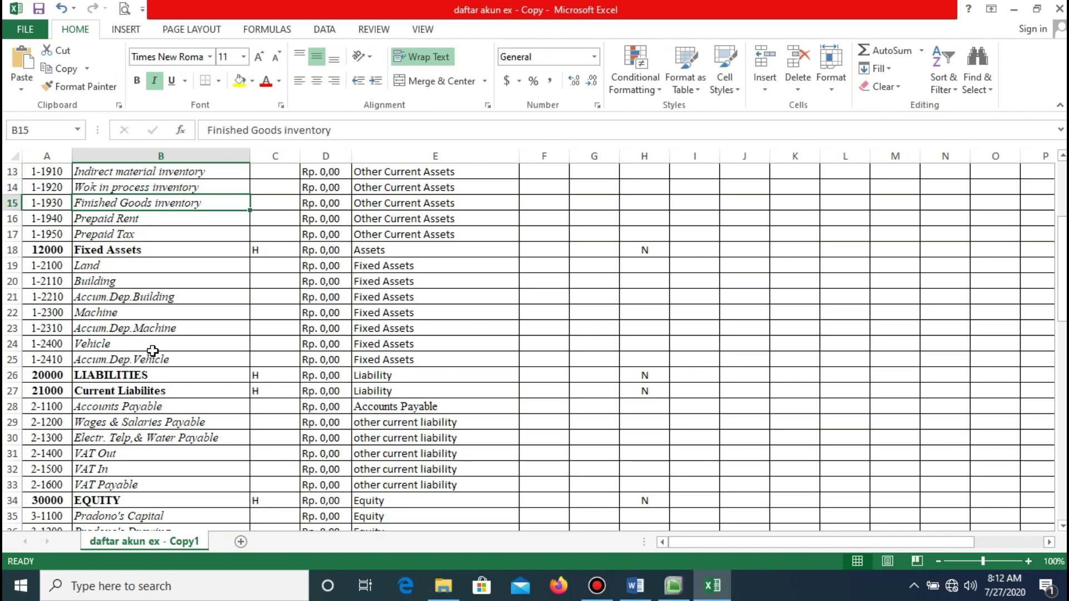
{"action": "scroll", "coordinate": [153, 351], "scroll_direction": "down", "scroll_amount": 5}
{"action": "scroll", "coordinate": [153, 349], "scroll_direction": "down", "scroll_amount": 2}
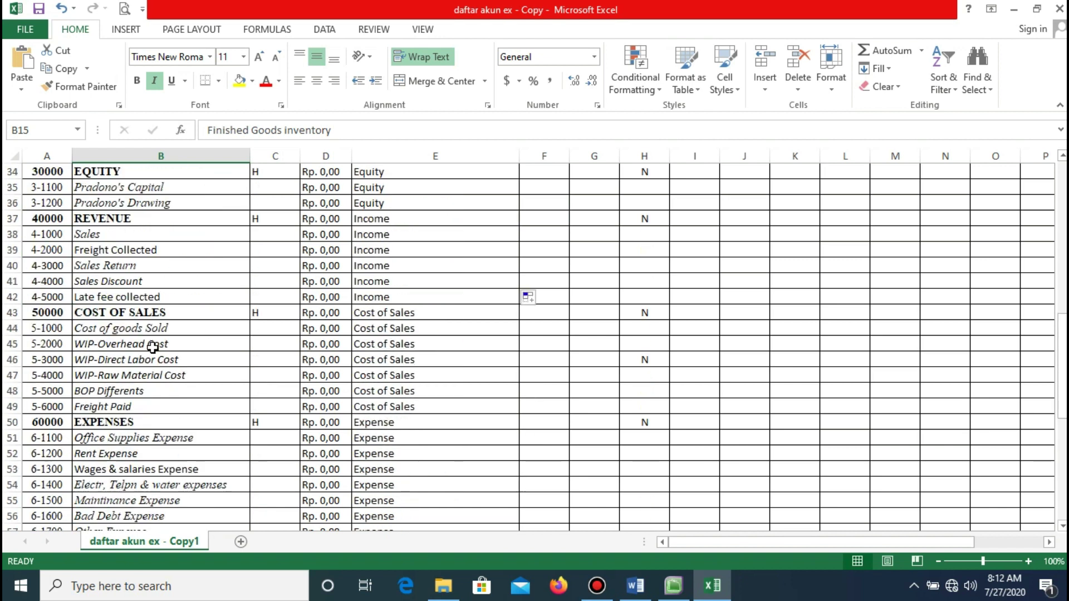
{"action": "left_click", "coordinate": [145, 344]}
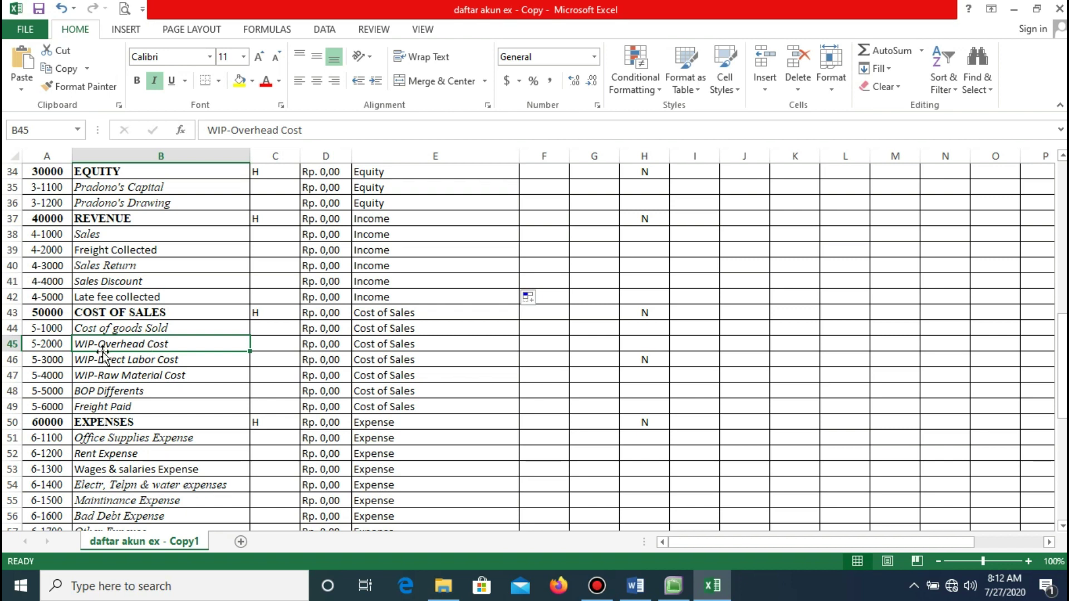
{"action": "left_click", "coordinate": [133, 359]}
{"action": "left_click", "coordinate": [119, 392]}
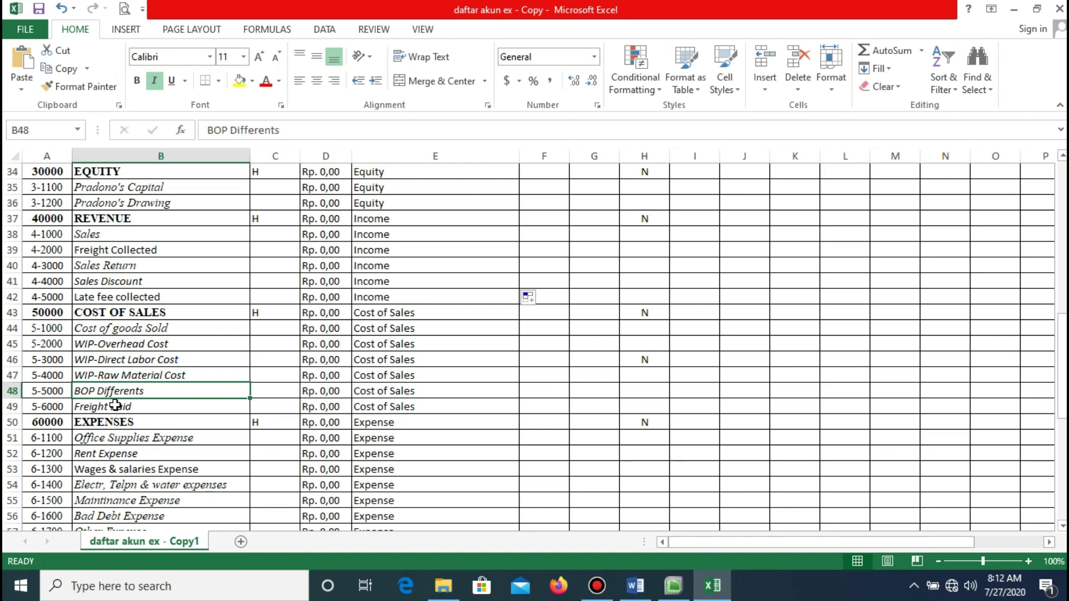
{"action": "scroll", "coordinate": [146, 393], "scroll_direction": "down", "scroll_amount": 6}
{"action": "scroll", "coordinate": [146, 390], "scroll_direction": "up", "scroll_amount": 10}
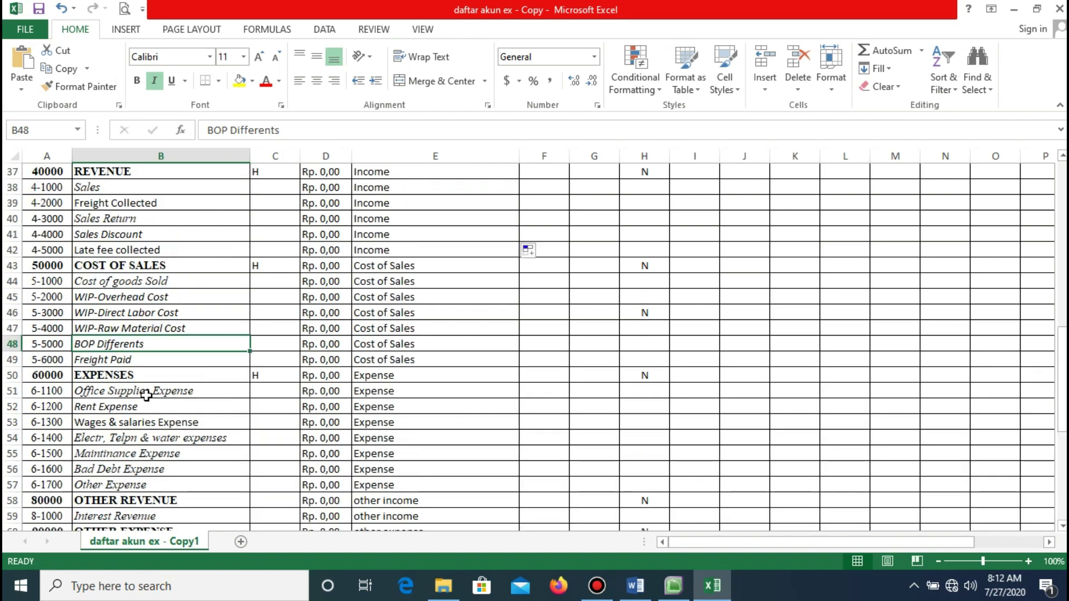
{"action": "scroll", "coordinate": [146, 390], "scroll_direction": "up", "scroll_amount": 7}
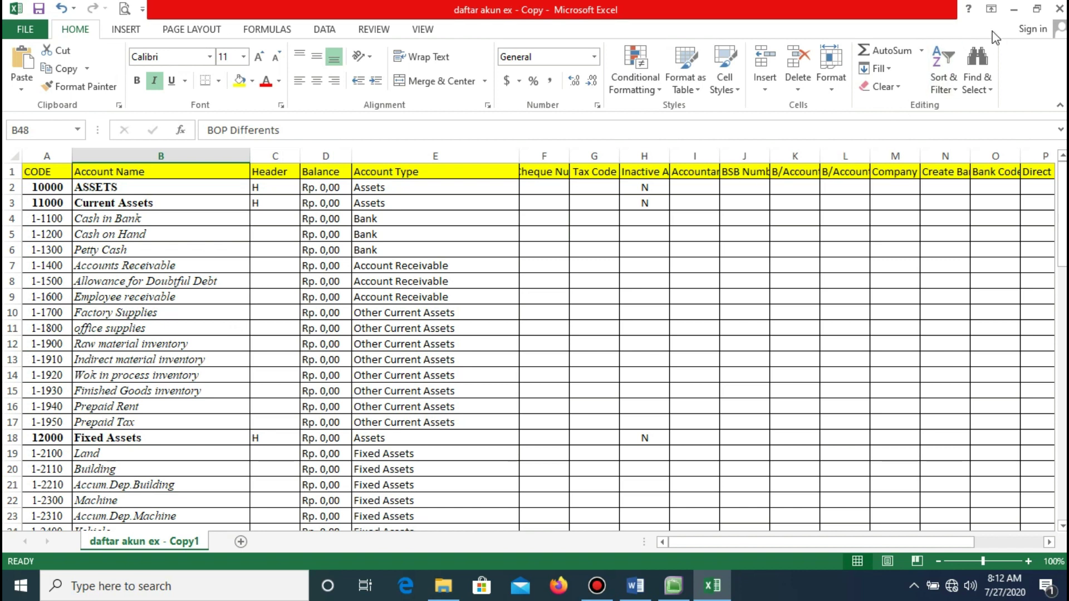
{"action": "scroll", "coordinate": [281, 250], "scroll_direction": "down", "scroll_amount": 7}
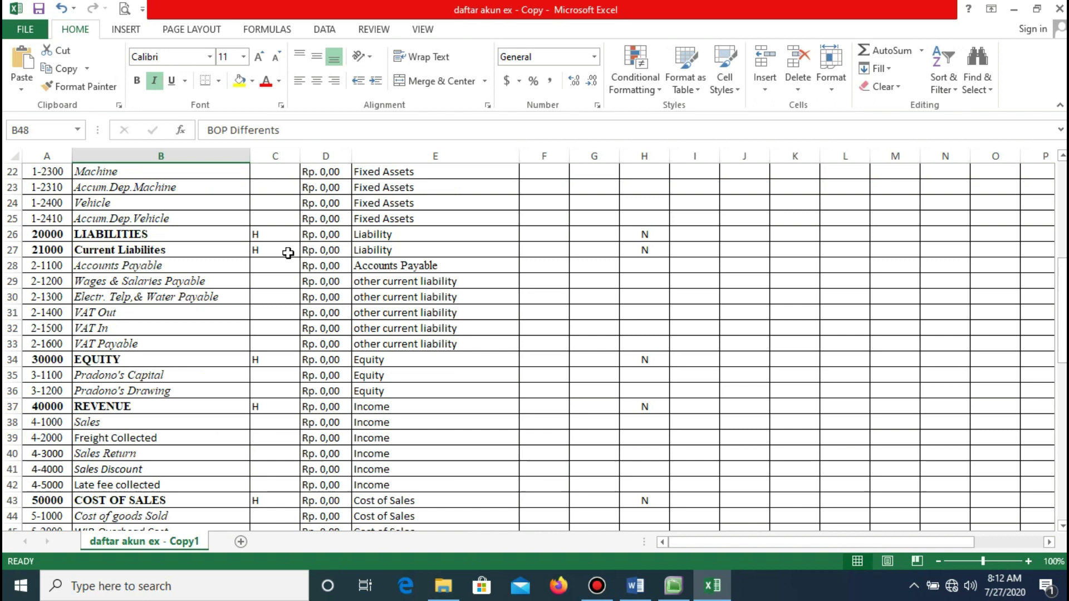
{"action": "scroll", "coordinate": [288, 253], "scroll_direction": "down", "scroll_amount": 12}
{"action": "scroll", "coordinate": [288, 252], "scroll_direction": "up", "scroll_amount": 15}
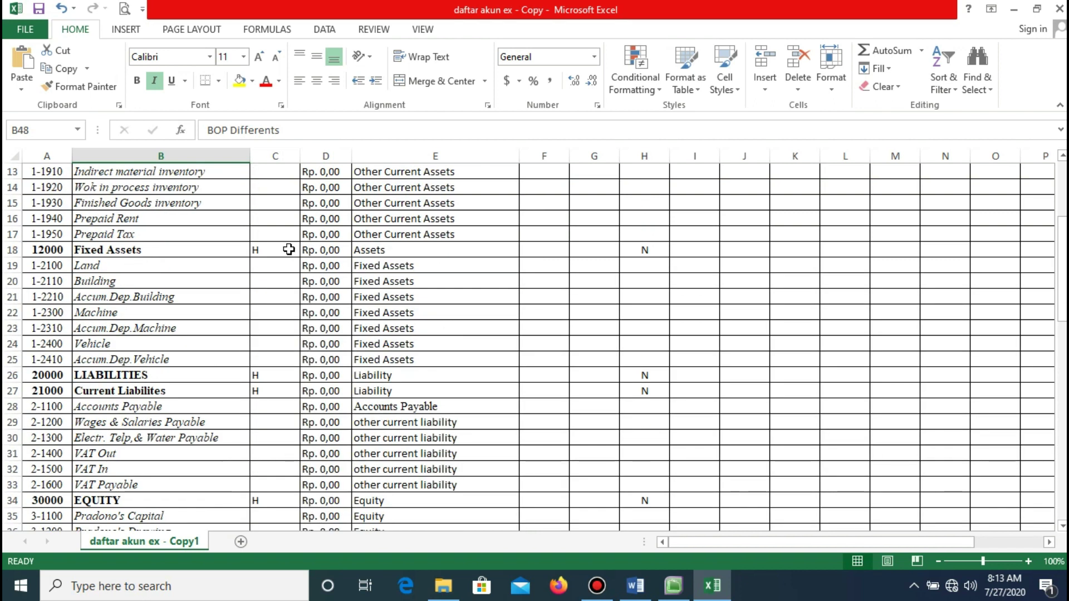
{"action": "scroll", "coordinate": [288, 249], "scroll_direction": "up", "scroll_amount": 4}
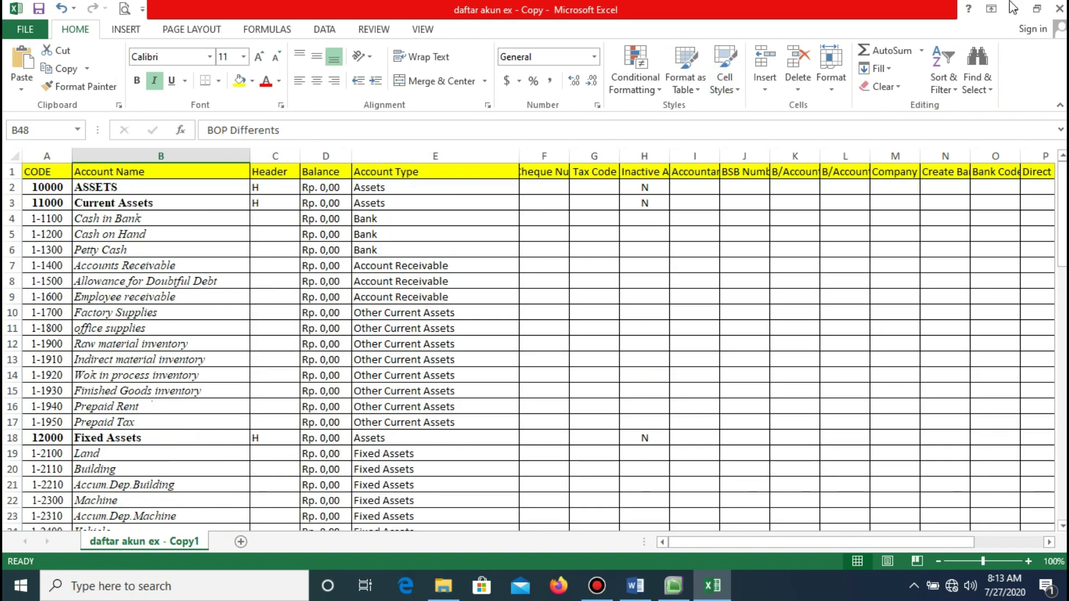
Close the workbook with its changes saved to daftar akun ex - Copy.xlsx, and minimize the folder window to return to MYOB Accounting
{"action": "left_click", "coordinate": [1060, 8]}
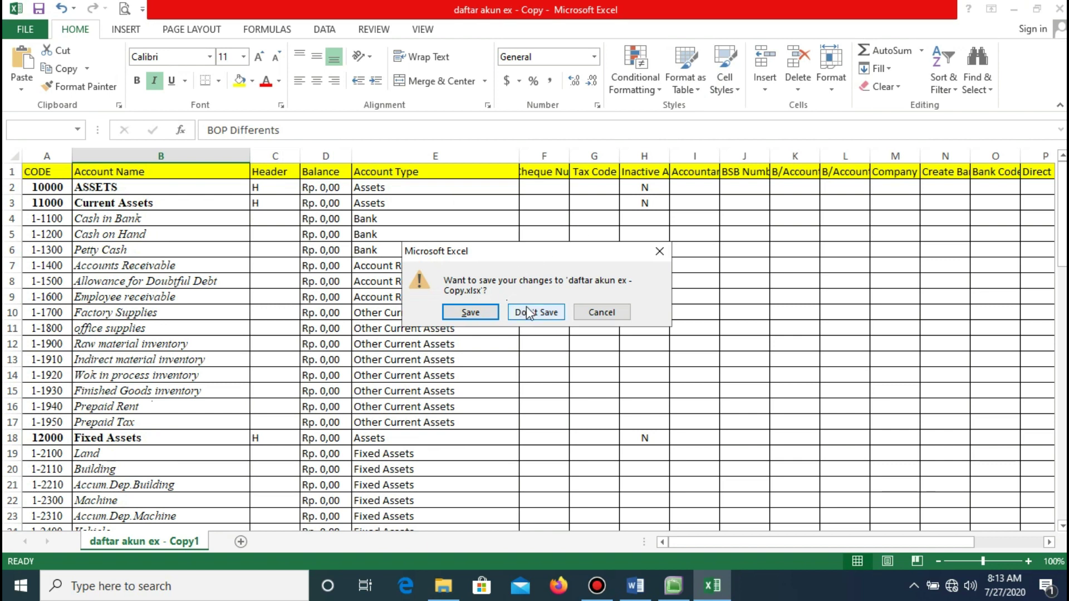
{"action": "left_click", "coordinate": [473, 313]}
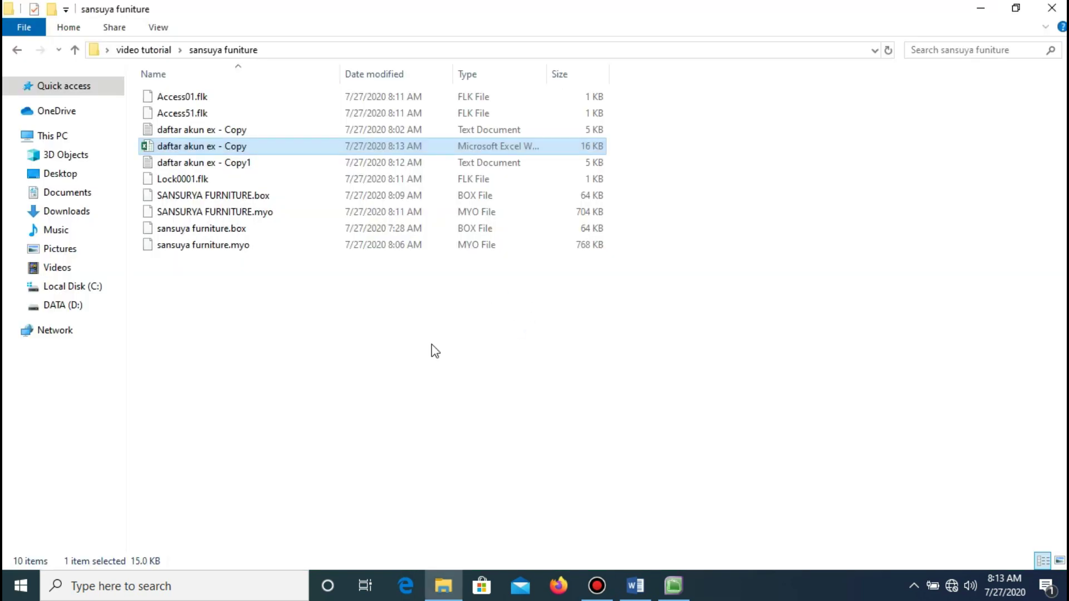
{"action": "left_click", "coordinate": [981, 8]}
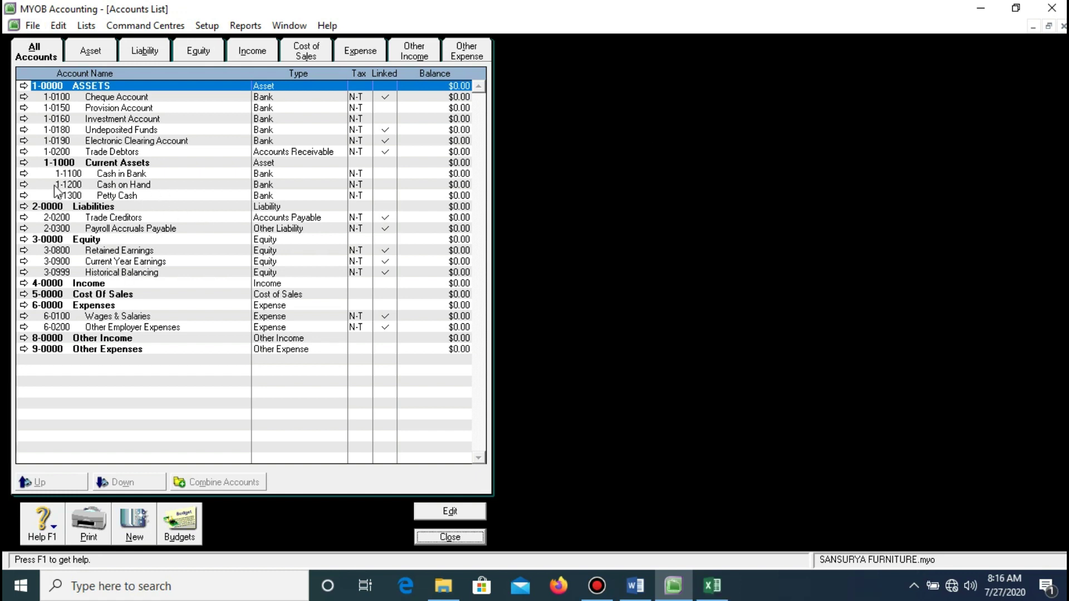
Try to import the accounts from the tab-delimited text file daftar akun ex - Copy with a header record, updating existing records
{"action": "left_click", "coordinate": [33, 25]}
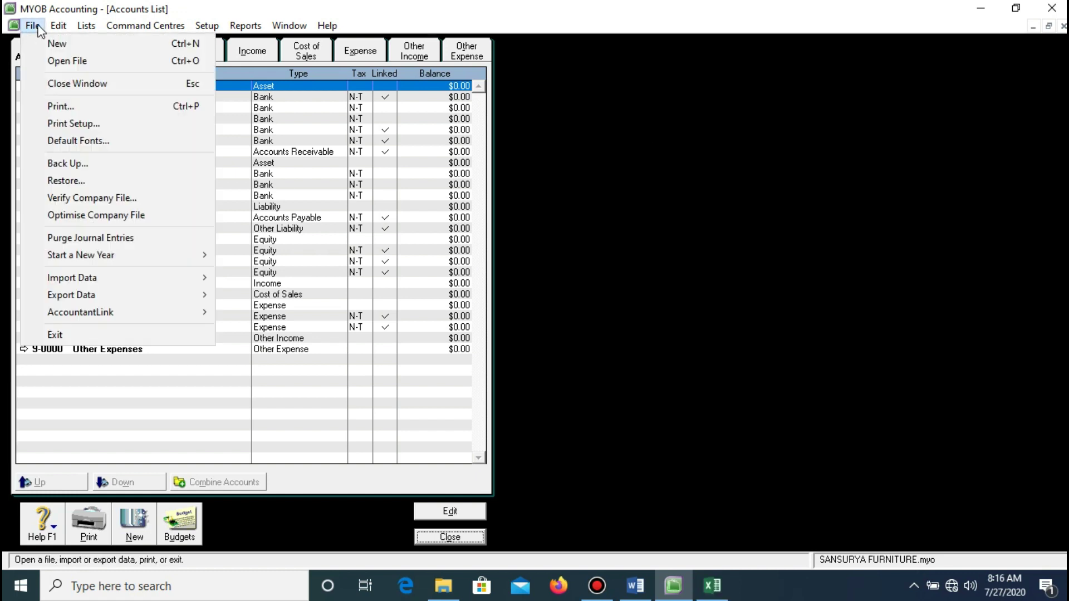
{"action": "mouse_move", "coordinate": [119, 278]}
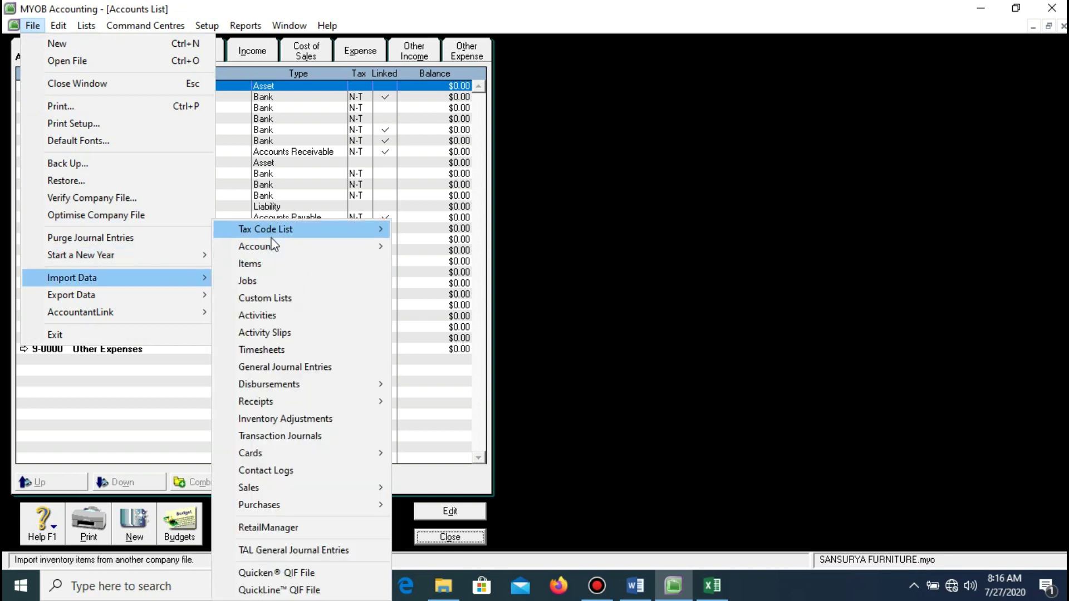
{"action": "mouse_move", "coordinate": [282, 245]}
{"action": "left_click", "coordinate": [402, 246]}
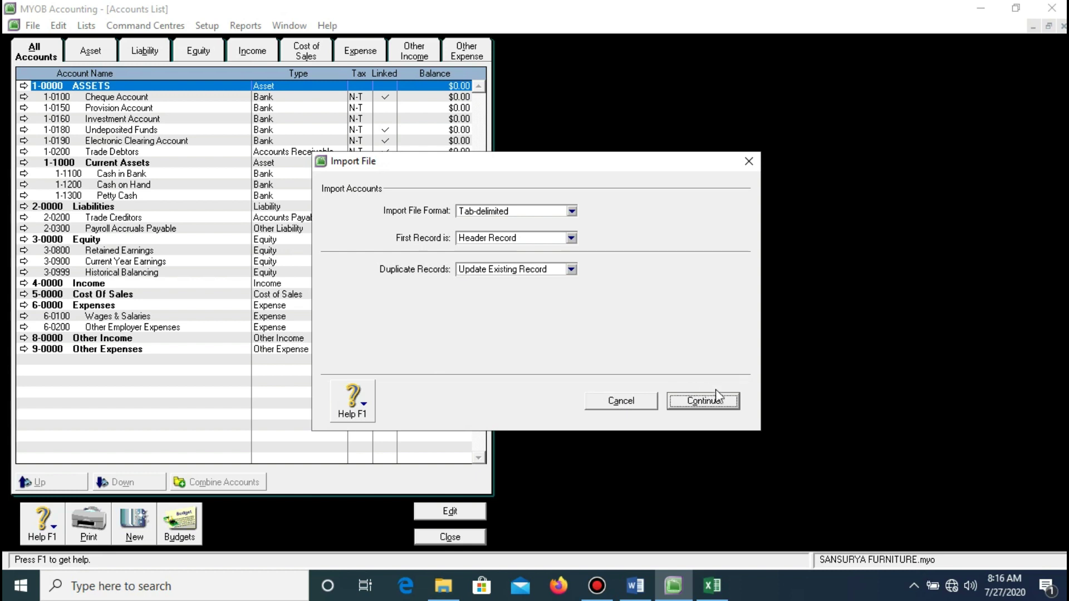
{"action": "left_click", "coordinate": [702, 401]}
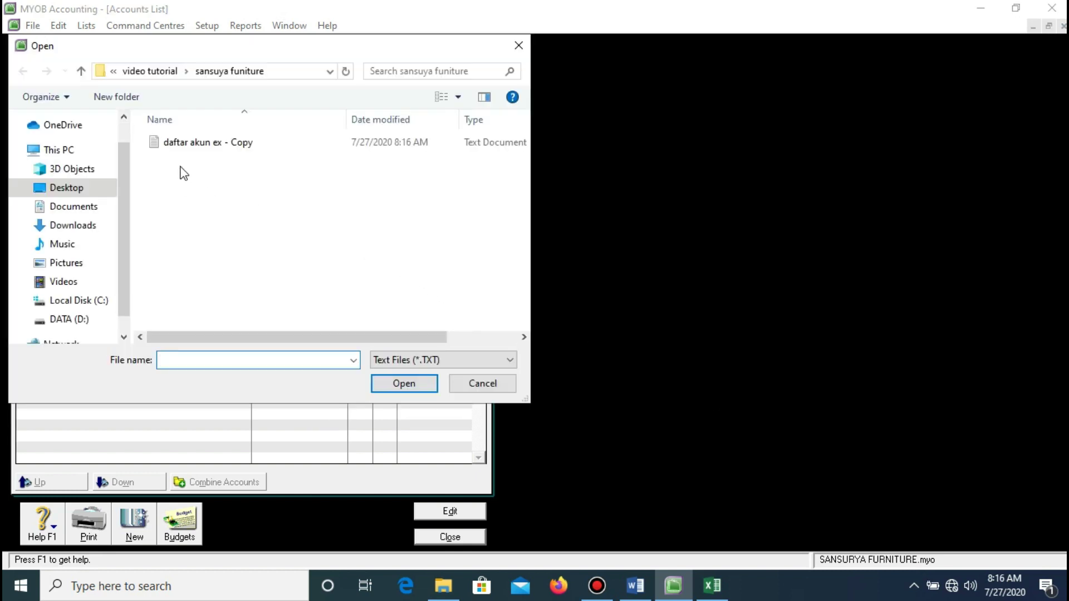
{"action": "left_click", "coordinate": [190, 144]}
{"action": "left_click", "coordinate": [397, 384]}
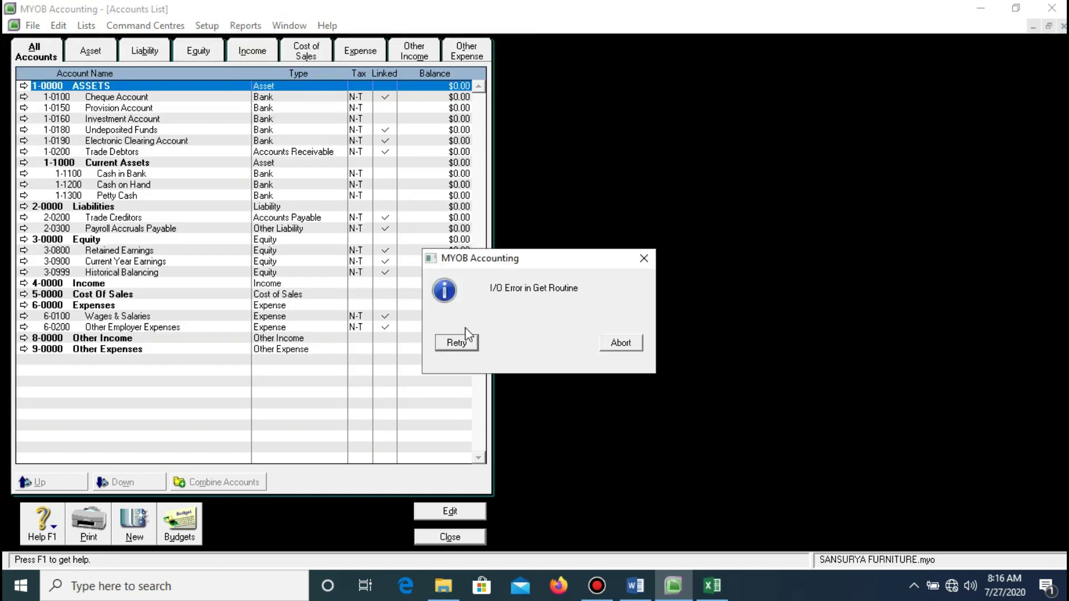
{"action": "left_click", "coordinate": [619, 343]}
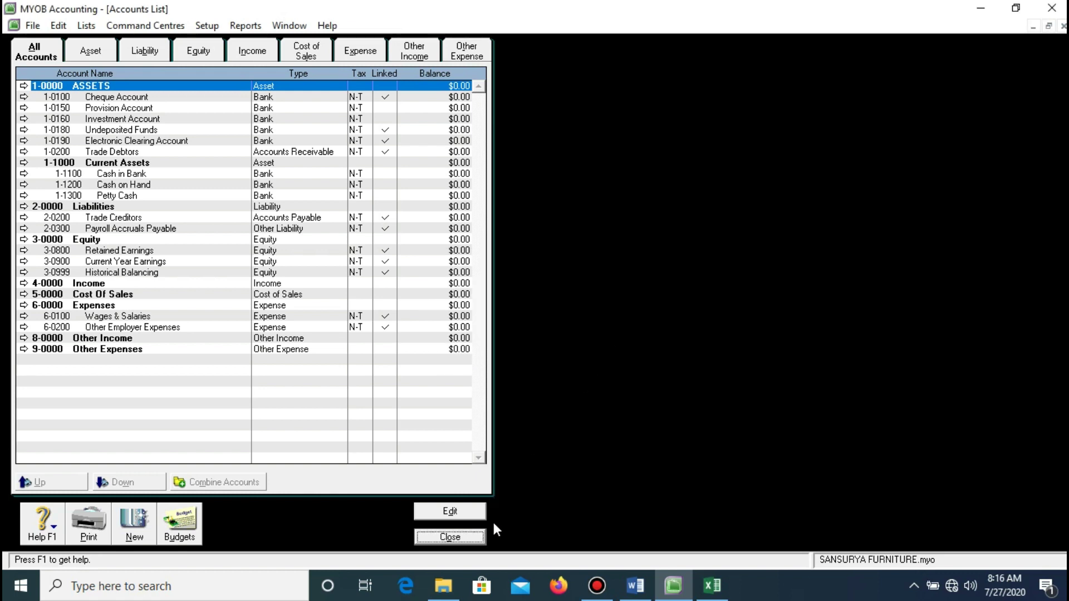
Switch to Excel, look over the whole accounts list, and close the workbook with its changes saved to daftar akun ex - Copy.xlsx
{"action": "left_click", "coordinate": [712, 586]}
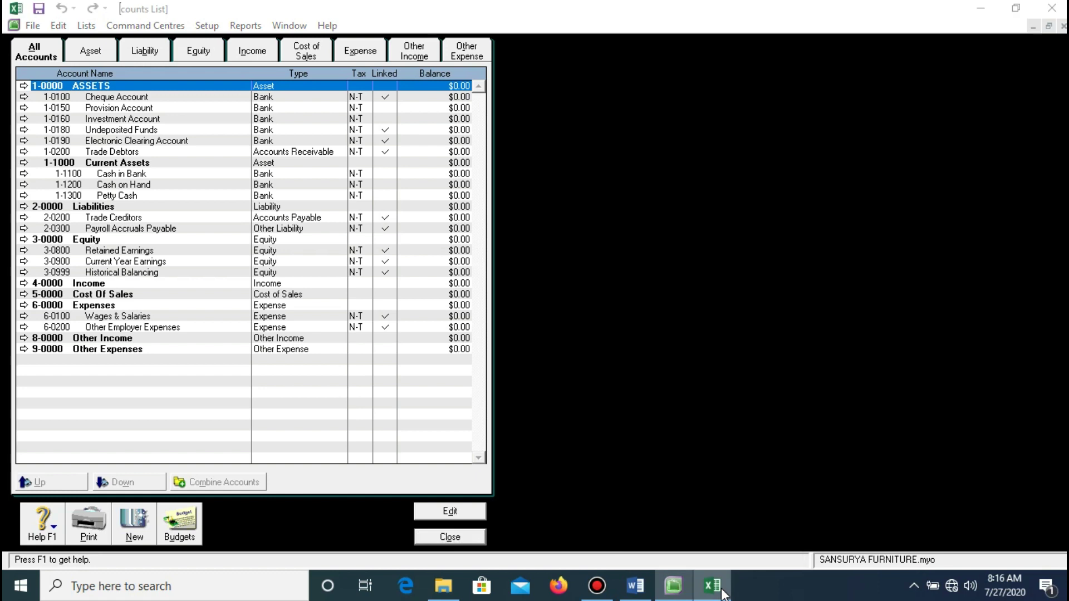
{"action": "scroll", "coordinate": [386, 361], "scroll_direction": "down", "scroll_amount": 6}
{"action": "scroll", "coordinate": [386, 363], "scroll_direction": "up", "scroll_amount": 4}
{"action": "scroll", "coordinate": [386, 364], "scroll_direction": "up", "scroll_amount": 2}
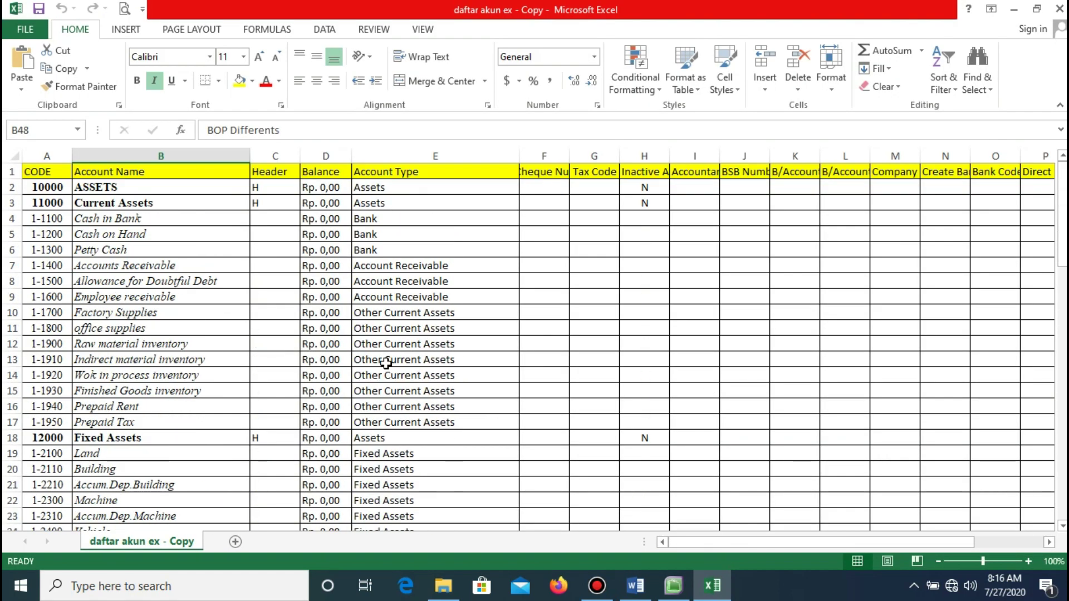
{"action": "scroll", "coordinate": [403, 382], "scroll_direction": "down", "scroll_amount": 19}
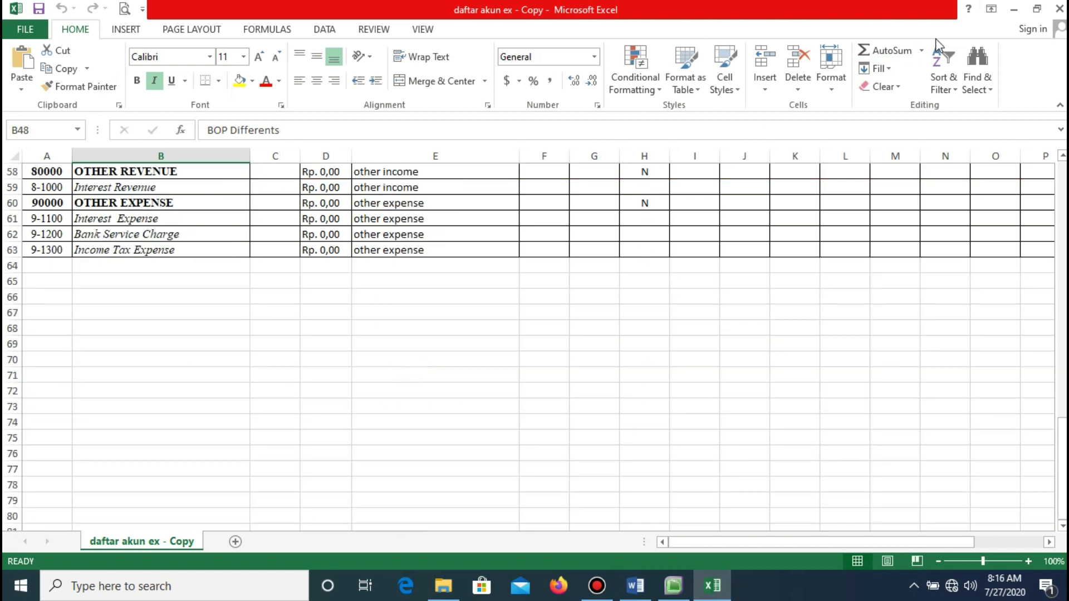
{"action": "left_click", "coordinate": [1060, 8]}
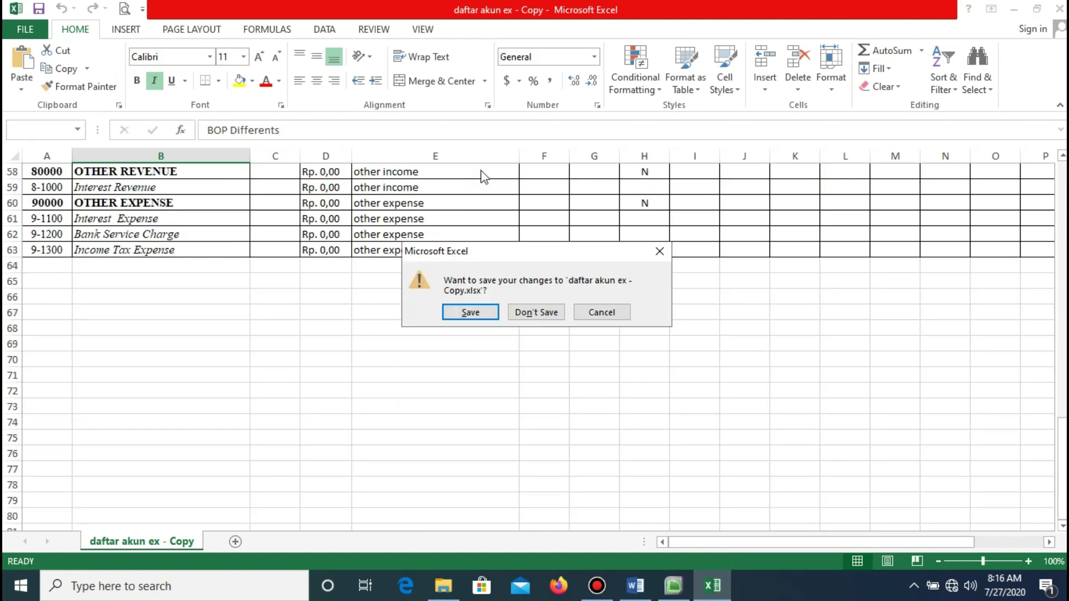
{"action": "left_click", "coordinate": [490, 316]}
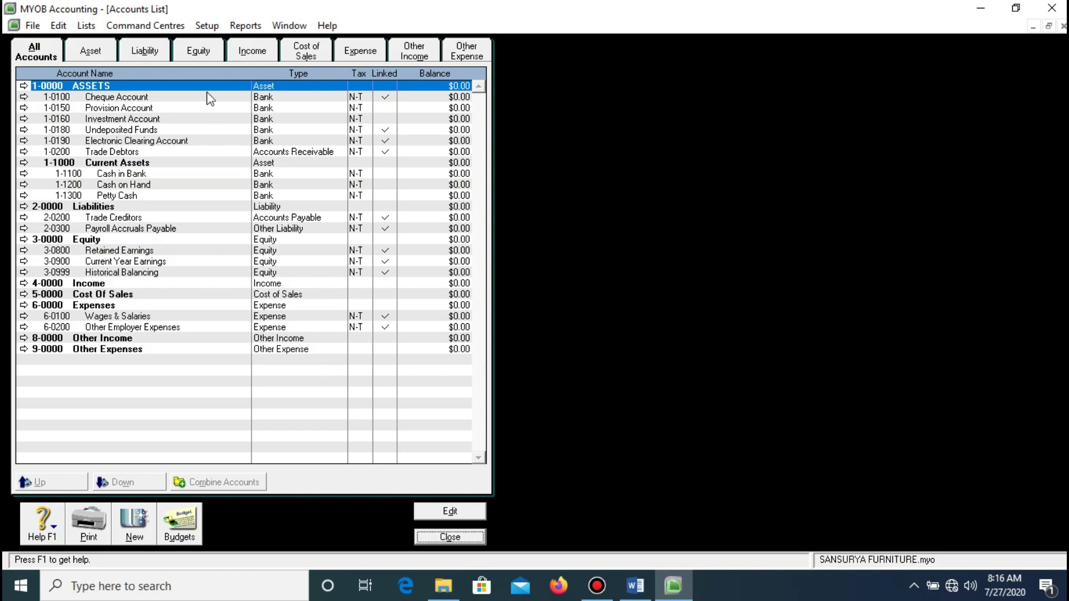
Import the accounts from the tab-delimited text file daftar akun ex - Copy with a header record, updating existing records
{"action": "left_click", "coordinate": [34, 26]}
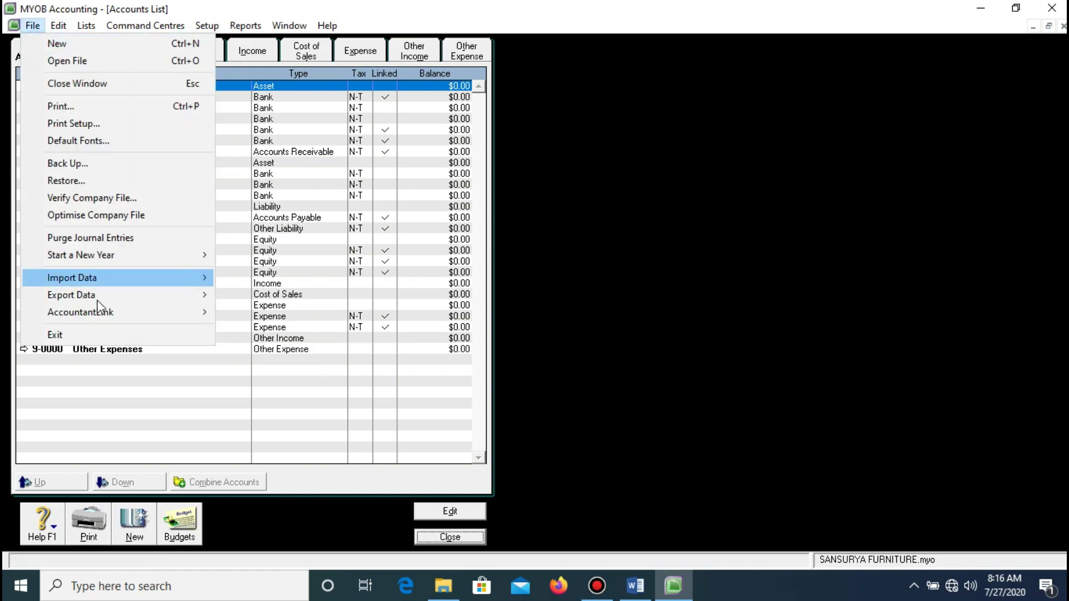
{"action": "mouse_move", "coordinate": [151, 281]}
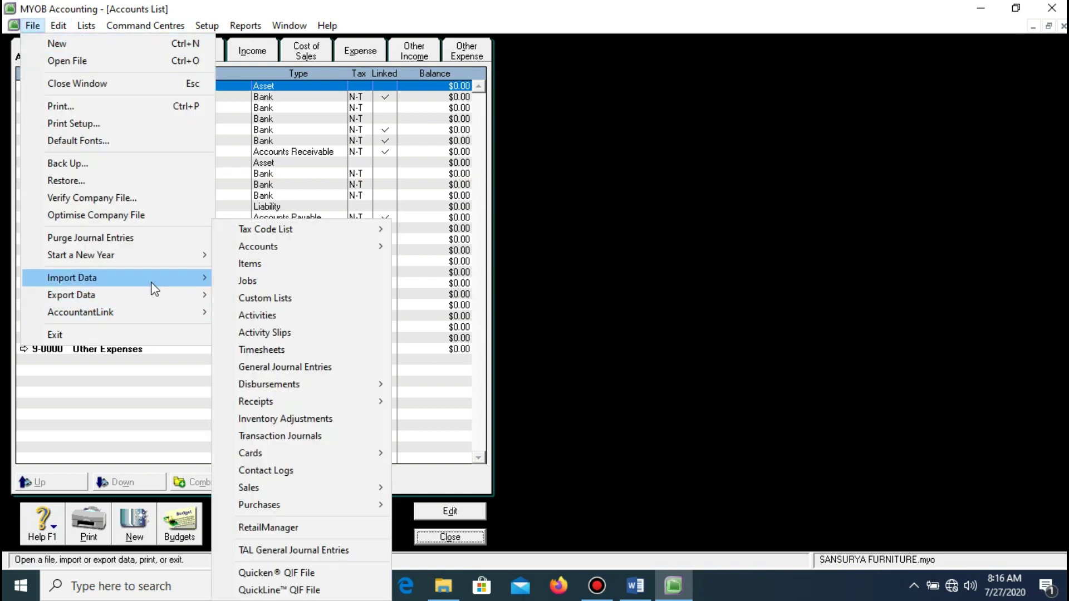
{"action": "mouse_move", "coordinate": [339, 248]}
{"action": "left_click", "coordinate": [403, 249]}
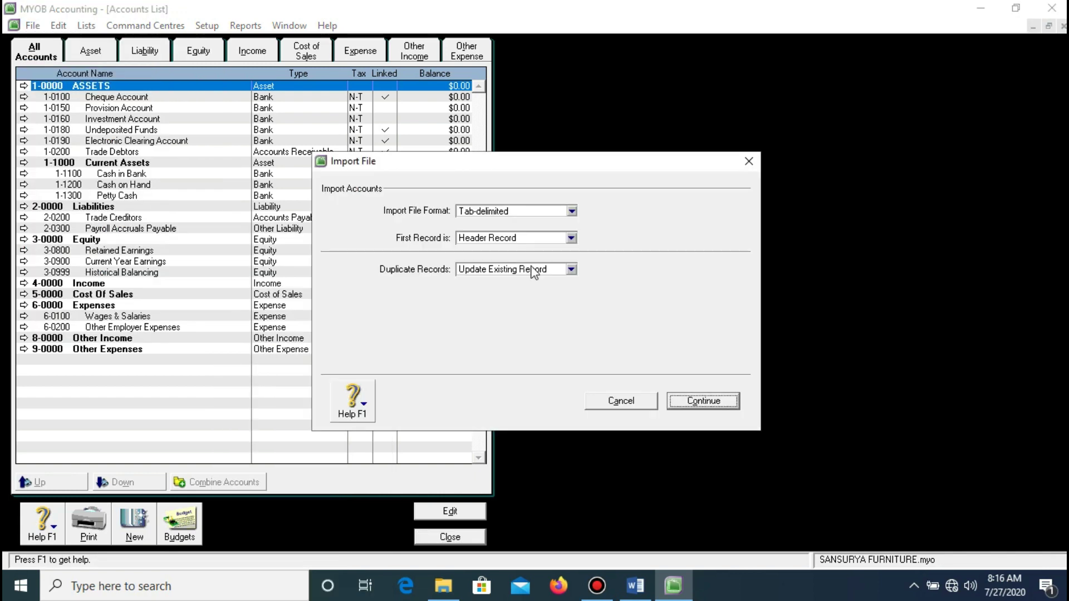
{"action": "left_click", "coordinate": [693, 400]}
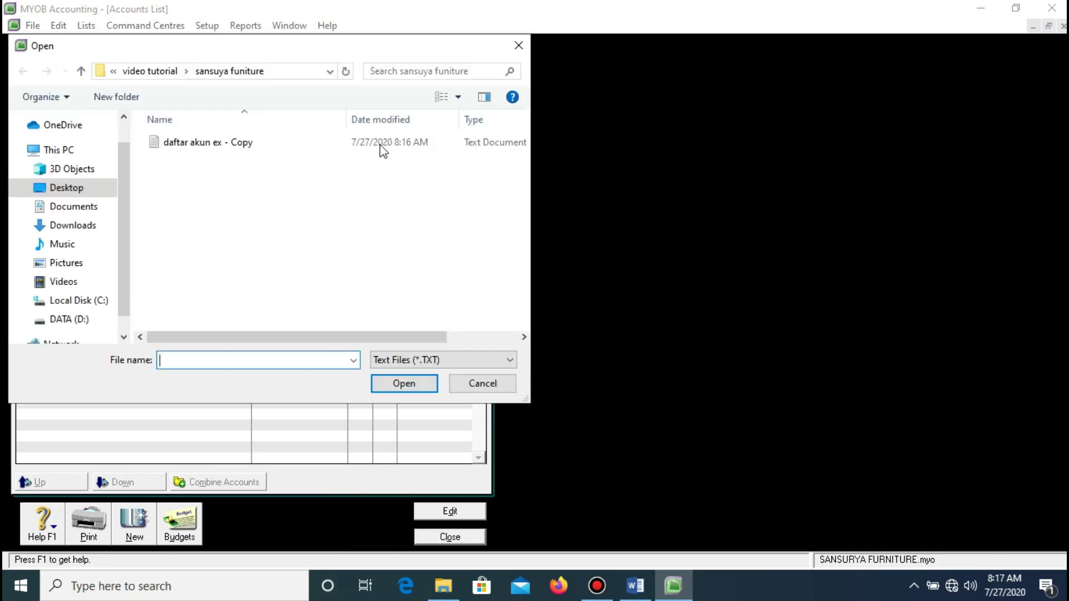
{"action": "left_click", "coordinate": [253, 146]}
{"action": "left_click", "coordinate": [410, 388]}
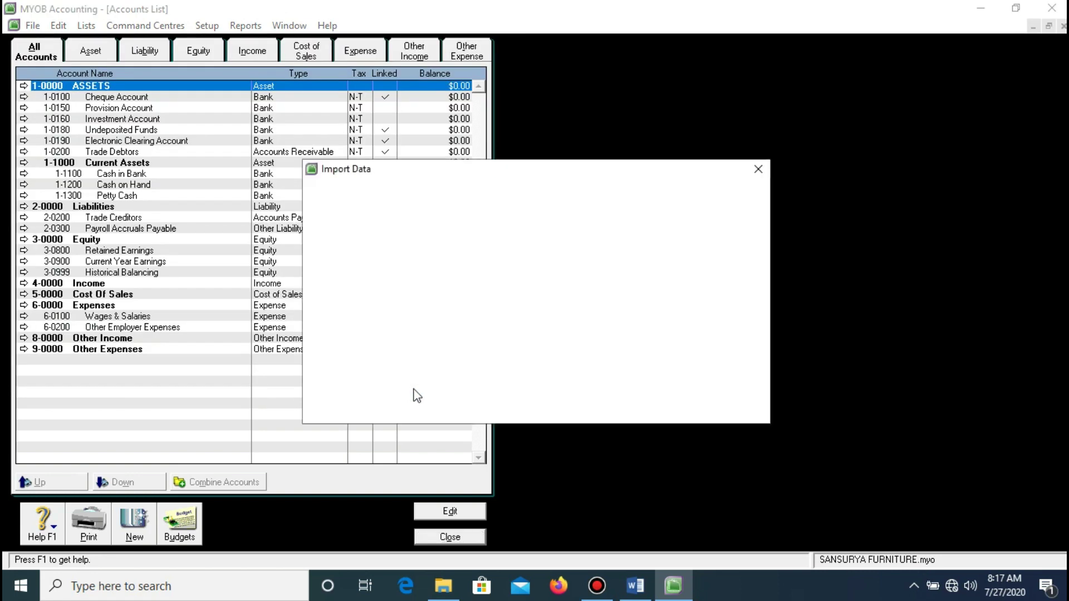
{"action": "left_click", "coordinate": [629, 390]}
{"action": "left_click", "coordinate": [726, 395]}
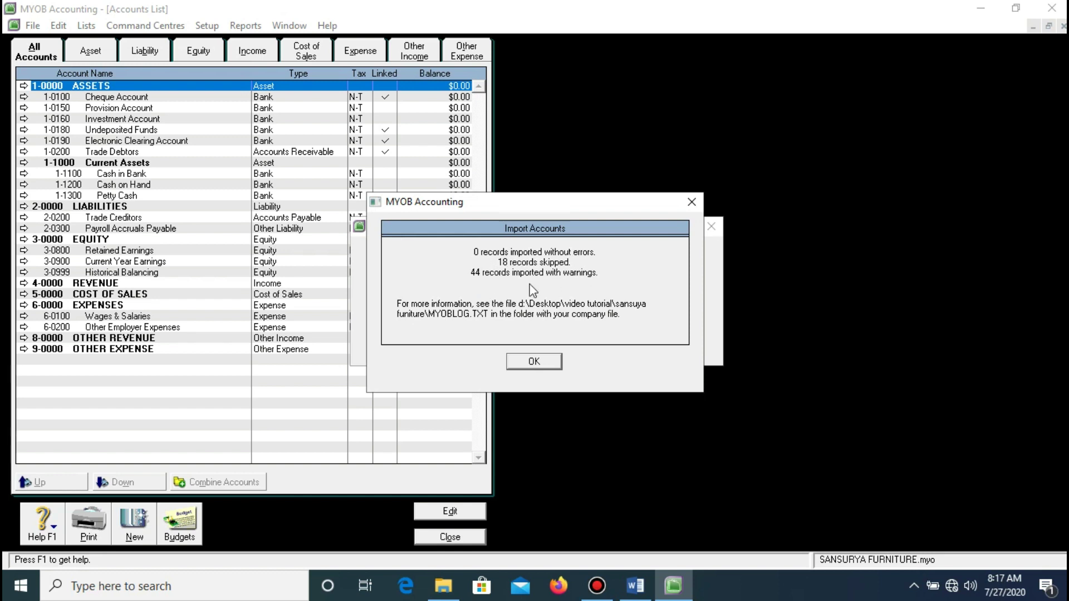
{"action": "left_click", "coordinate": [524, 359]}
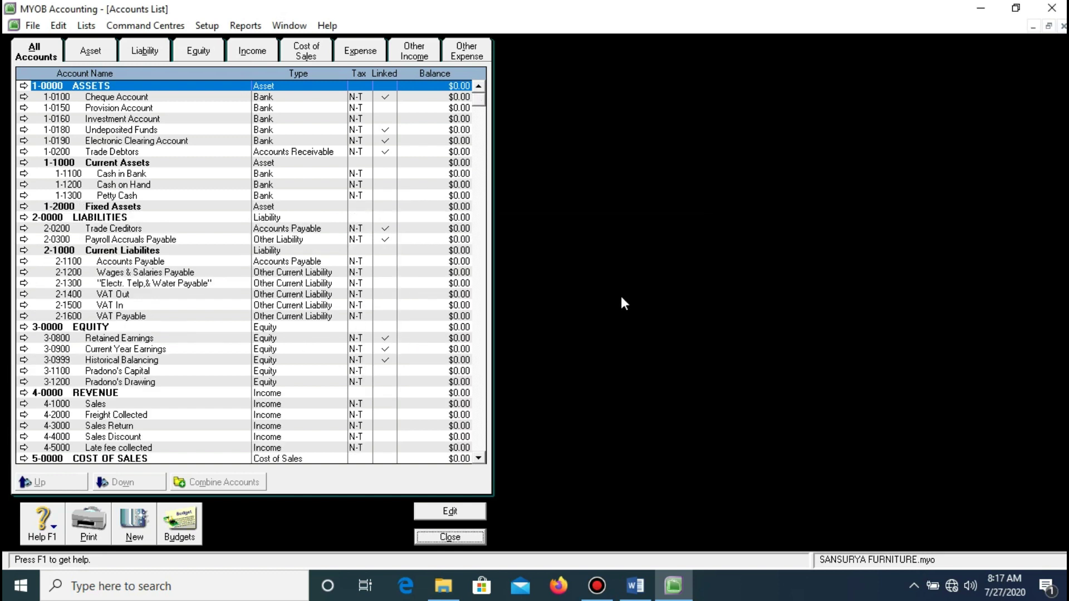
Remove the quotation marks from the name of liability account 2-1300, leaving Electr. Telp,& Water Payable
{"action": "left_click", "coordinate": [146, 282]}
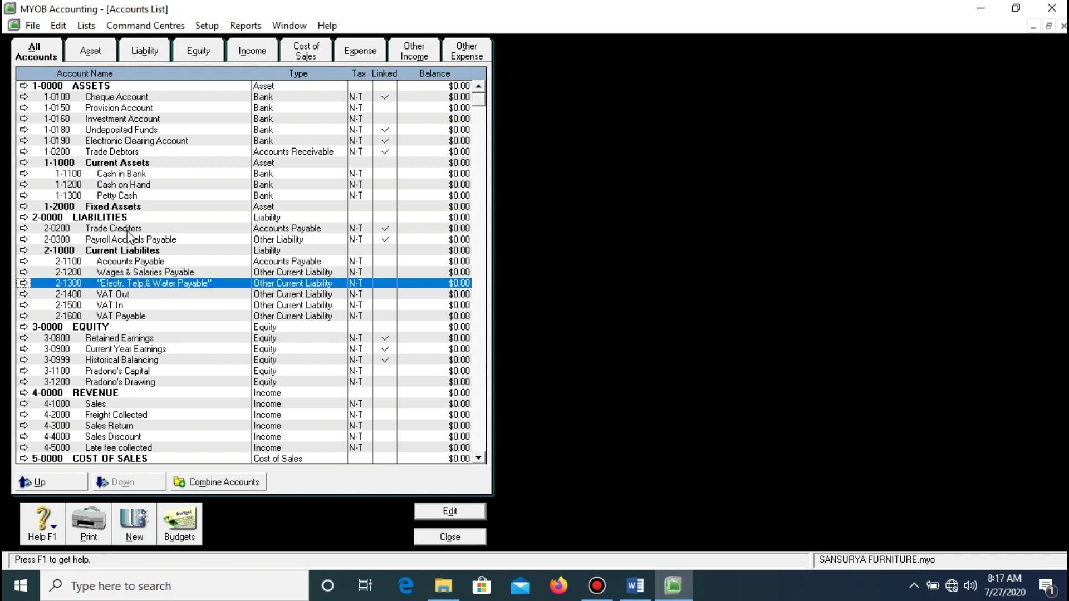
{"action": "double_click", "coordinate": [154, 284]}
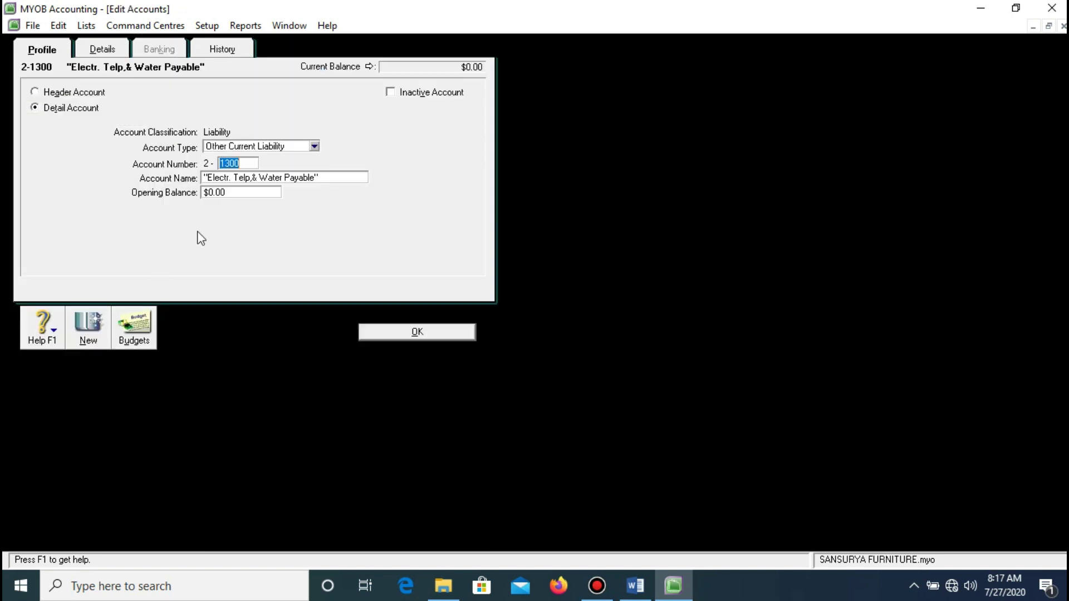
{"action": "key", "text": "Tab"}
{"action": "left_click", "coordinate": [209, 178]}
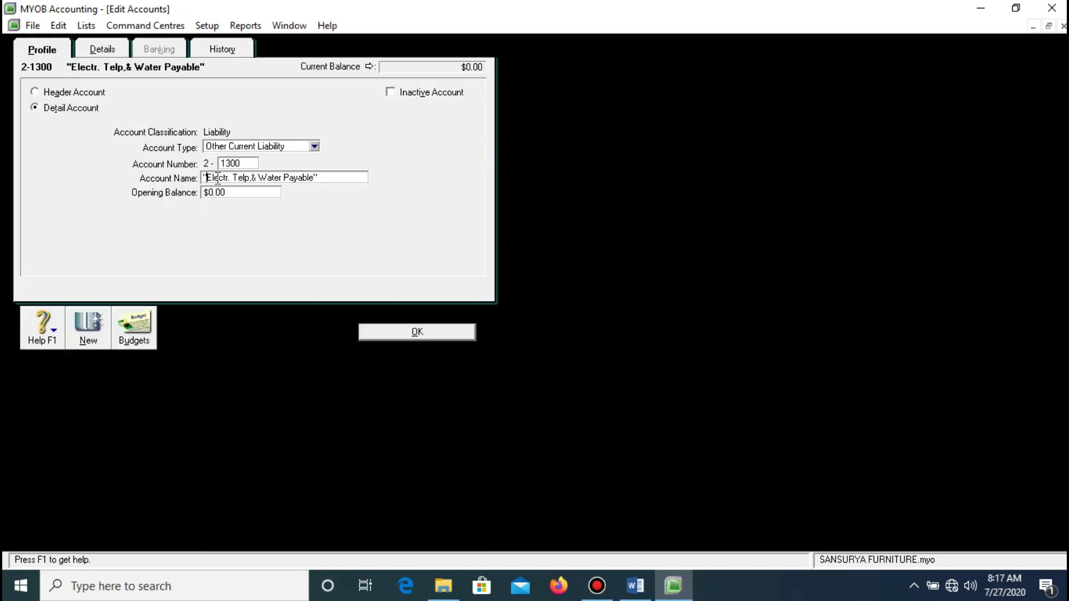
{"action": "key", "text": "BackSpace"}
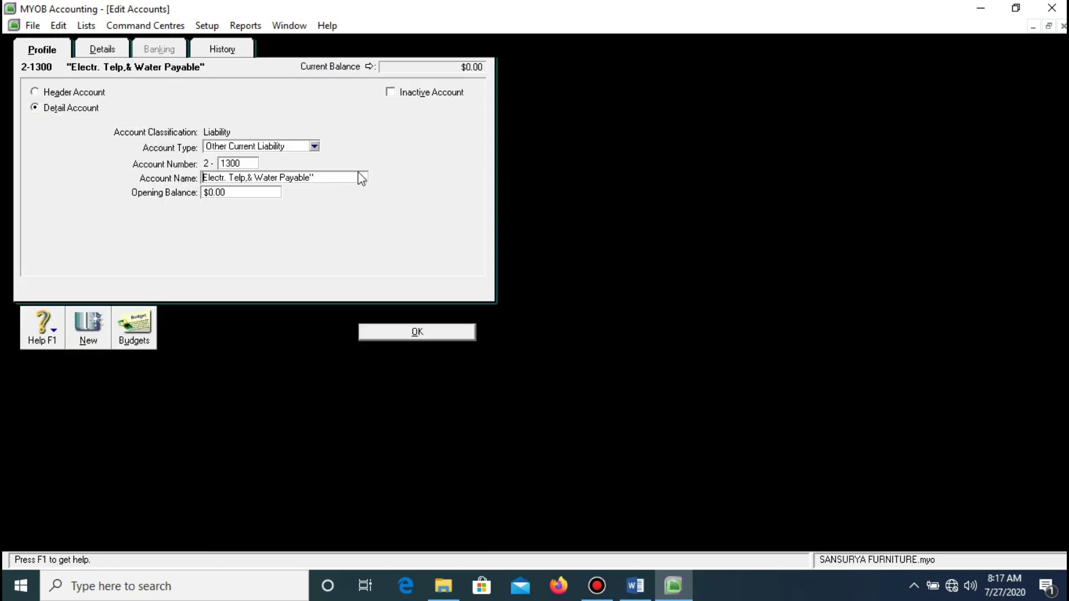
{"action": "key", "text": "Return"}
Create asset account 1-1400 of type Accounts Receivable, named Account Receivable
{"action": "left_click", "coordinate": [90, 51]}
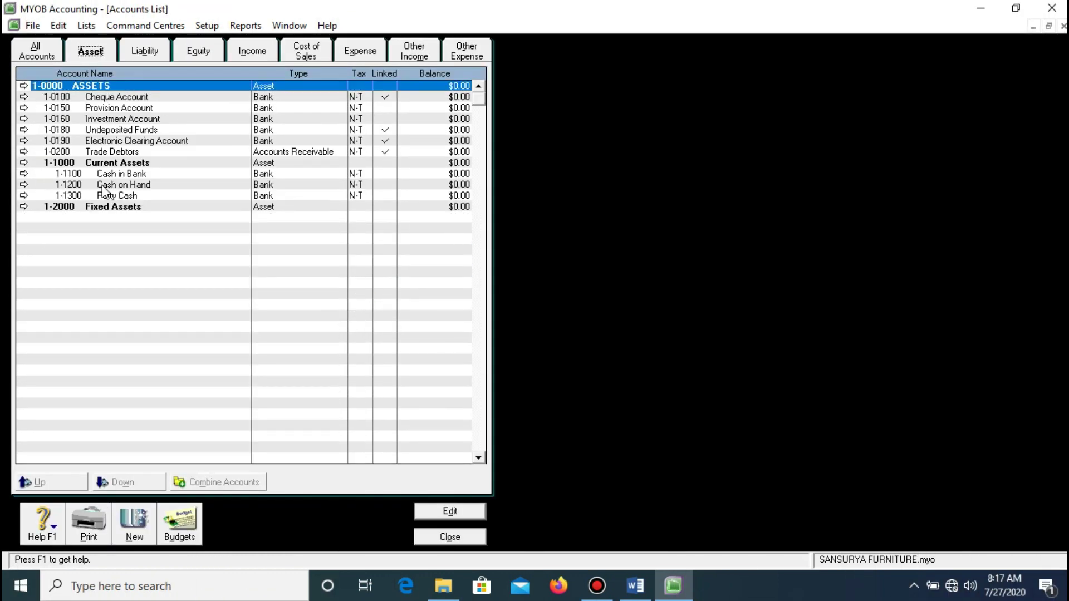
{"action": "left_click", "coordinate": [135, 524]}
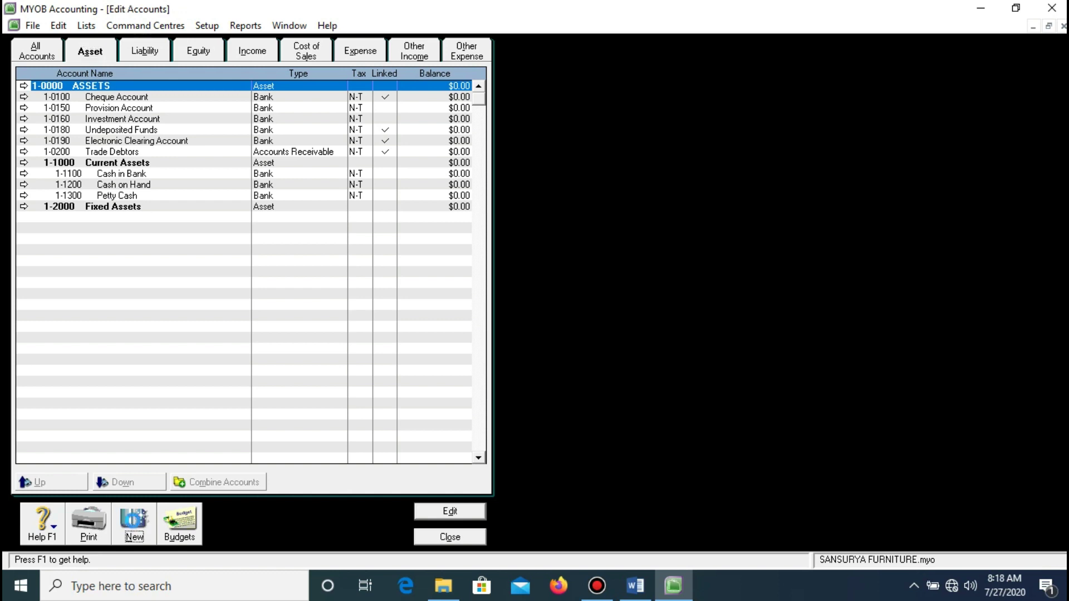
{"action": "left_click", "coordinate": [314, 146]}
{"action": "left_click", "coordinate": [251, 170]}
{"action": "left_click", "coordinate": [230, 163]}
{"action": "type", "text": "1400"}
{"action": "key", "text": "Tab"}
{"action": "type", "text": "Accoun"}
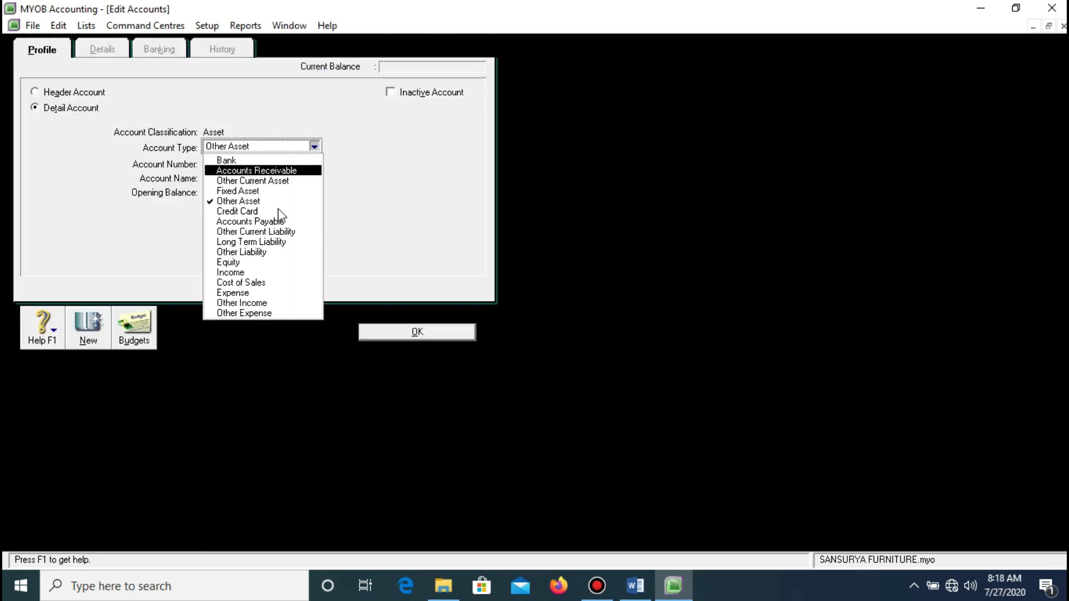
Create asset account 1-1500 of type Accounts Receivable, named Allowance Fo Doubtfull Debt
{"action": "left_click", "coordinate": [245, 169]}
{"action": "left_click", "coordinate": [241, 162]}
{"action": "type", "text": "1500"}
{"action": "key", "text": "Tab"}
{"action": "type", "text": "Allowance"}
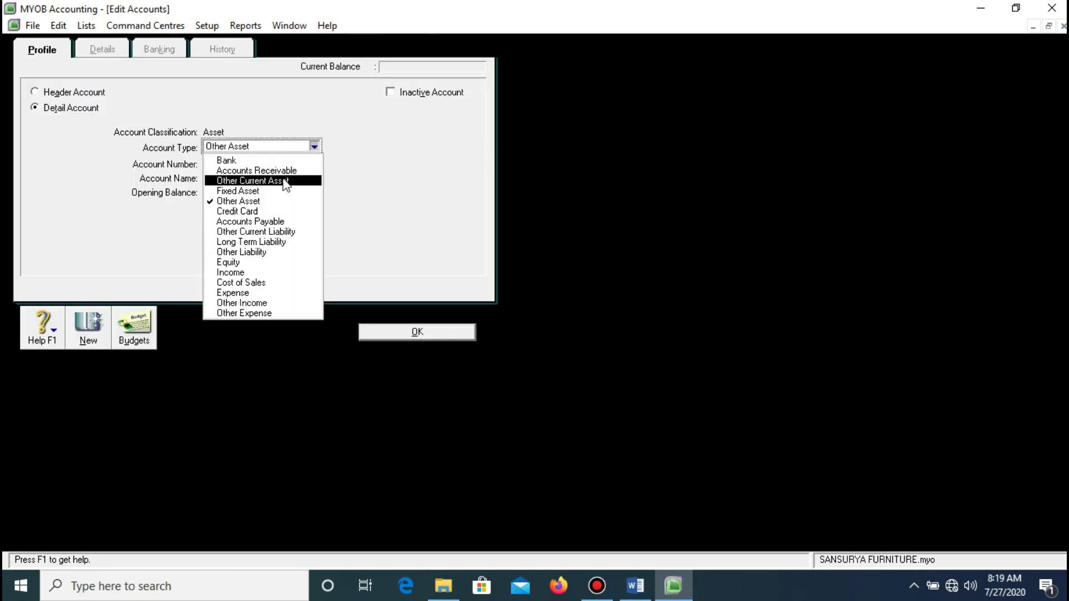
Create asset account 1-1600 of type Accounts Receivable, named Employee Receivable
{"action": "left_click", "coordinate": [248, 167]}
{"action": "type", "text": "1600"}
{"action": "key", "text": "Tab"}
{"action": "left_click", "coordinate": [540, 344]}
{"action": "type", "text": "Employe"}
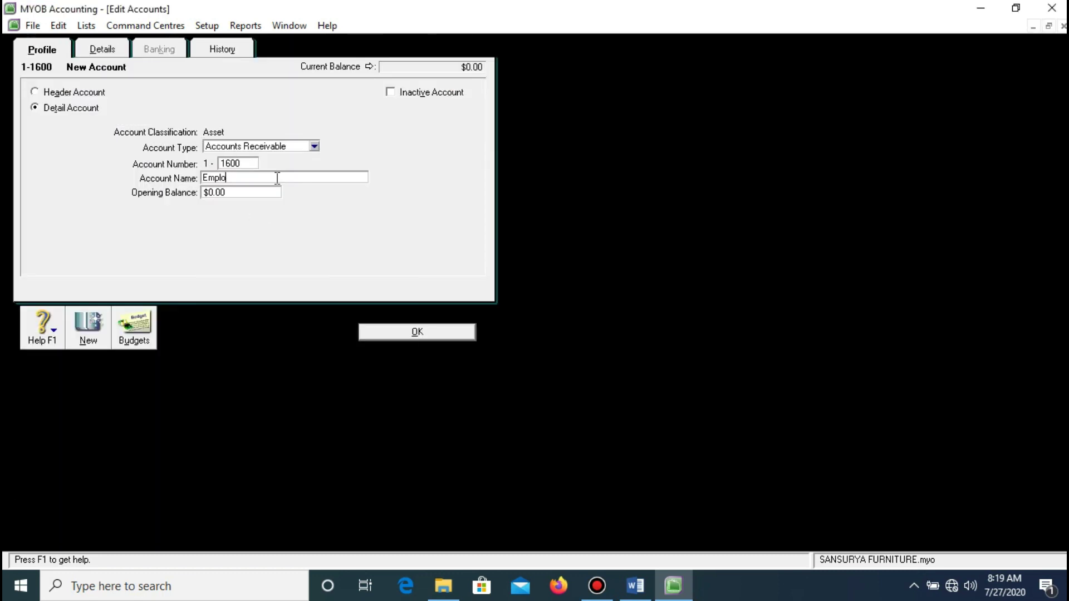
{"action": "type", "text": "e eceivable"}
{"action": "key", "text": "Return"}
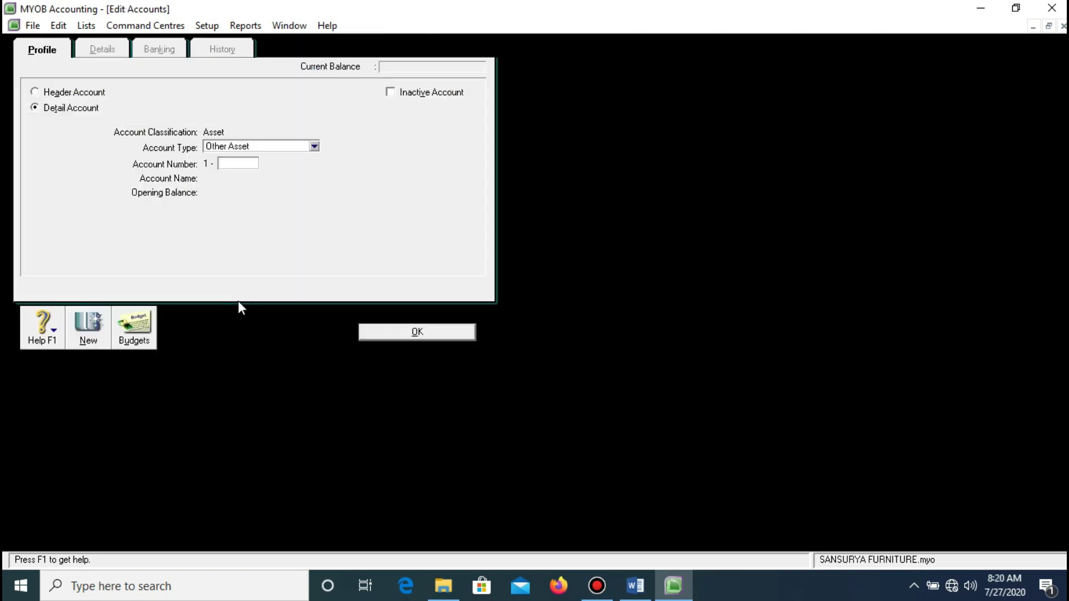
Create asset account 1-1700 of type Other Current Asset, named Factory Supplies
{"action": "left_click", "coordinate": [273, 182]}
{"action": "type", "text": "1700"}
{"action": "key", "text": "Tab"}
{"action": "type", "text": "Facrtory"}
{"action": "type", "text": "pplies"}
{"action": "key", "text": "Return"}
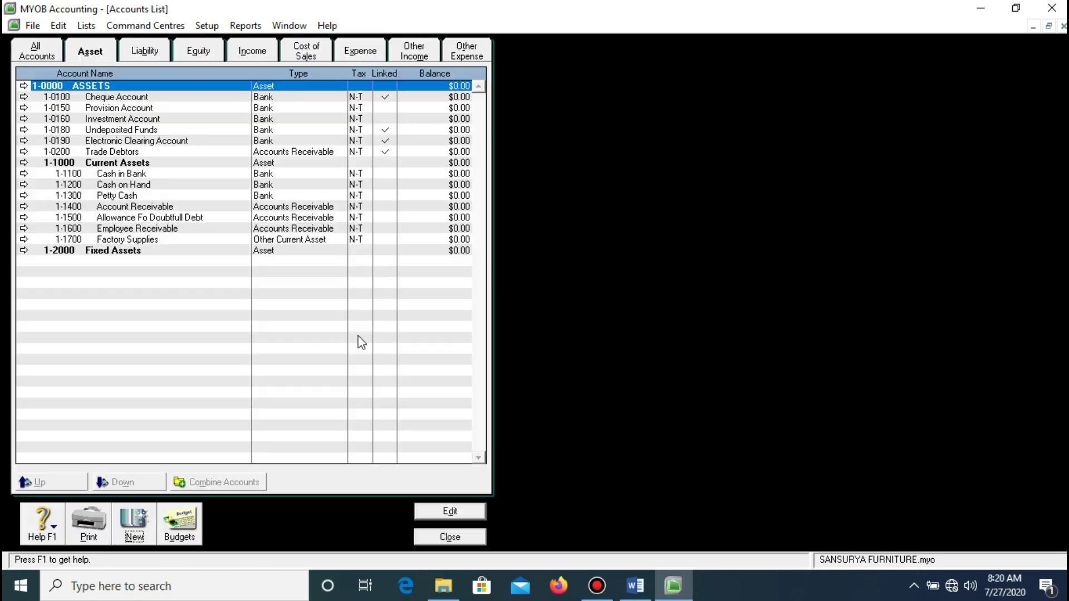
Create asset account 1-1800 of type Other Current Asset, named Office Supplies
{"action": "type", "text": "1800"}
{"action": "key", "text": "Tab"}
{"action": "type", "text": "Office"}
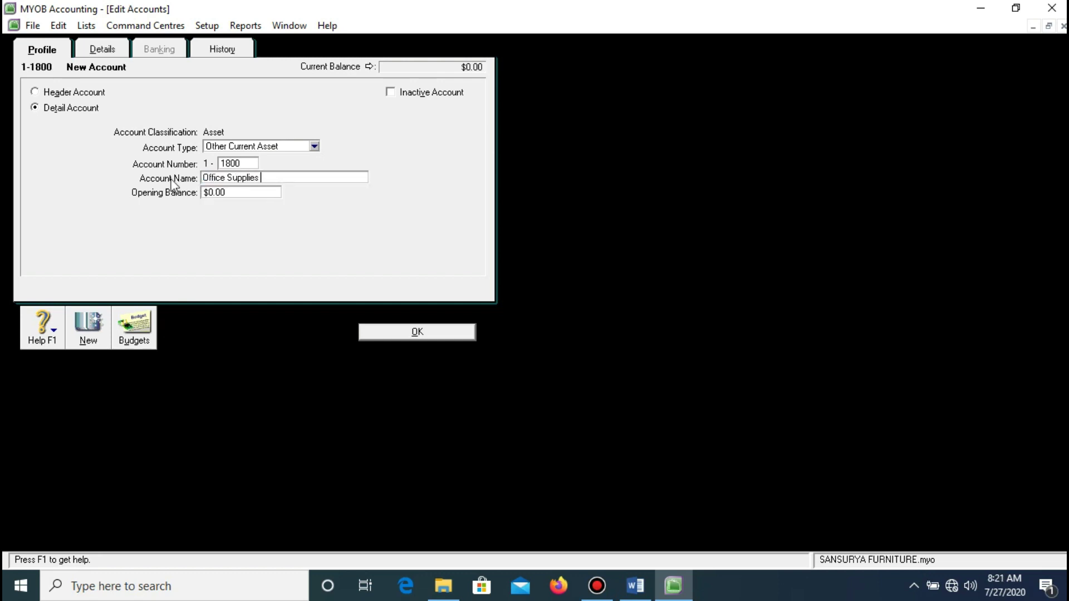
{"action": "type", "text": " Supplies"}
{"action": "key", "text": "Return"}
Create the Other Current Asset accounts 1-1900 Raw Material Inventory and 1-1910 Indirect Material Inventory
{"action": "left_click", "coordinate": [238, 165]}
{"action": "type", "text": "1900"}
{"action": "key", "text": "Tab"}
{"action": "type", "text": "Raw Material Inventory"}
{"action": "key", "text": "Return"}
{"action": "type", "text": "Indirect Material Inventory"}
{"action": "left_click", "coordinate": [392, 330]}
Create asset account 1-1920 of type Other Current Asset, named Work In Process Inventory
{"action": "left_click", "coordinate": [122, 541]}
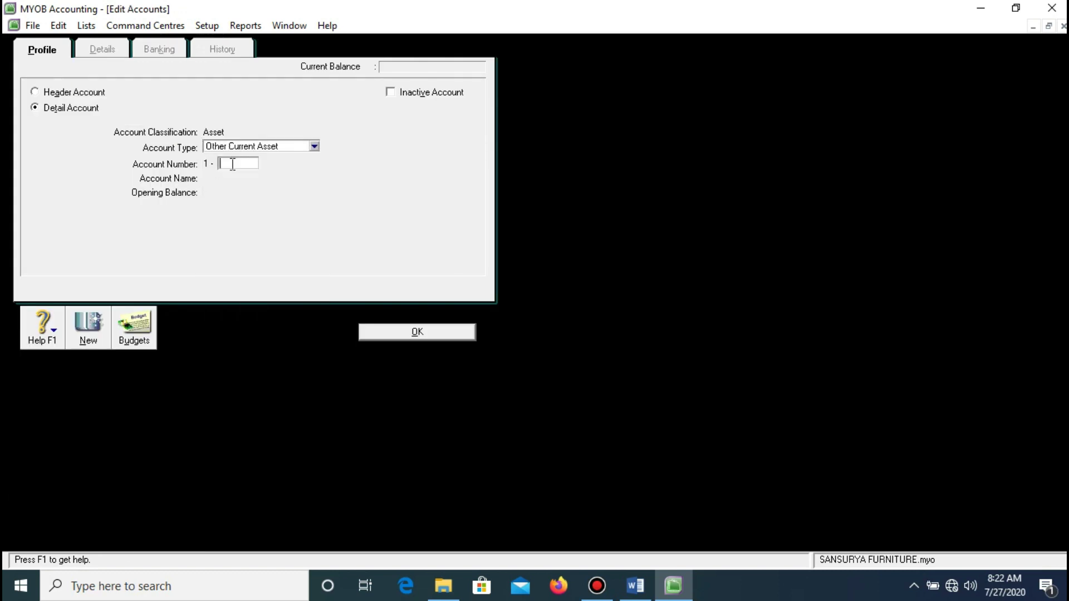
{"action": "type", "text": "1920"}
{"action": "key", "text": "Tab"}
{"action": "type", "text": "Work In Process"}
{"action": "left_click", "coordinate": [249, 181]}
{"action": "type", "text": "Inventor"}
{"action": "key", "text": "Return"}
Create asset account 1-1930 of type Other Current Asset, named Finished goods Invontry
{"action": "type", "text": "1930"}
{"action": "key", "text": "Tab"}
{"action": "type", "text": "Finished "}
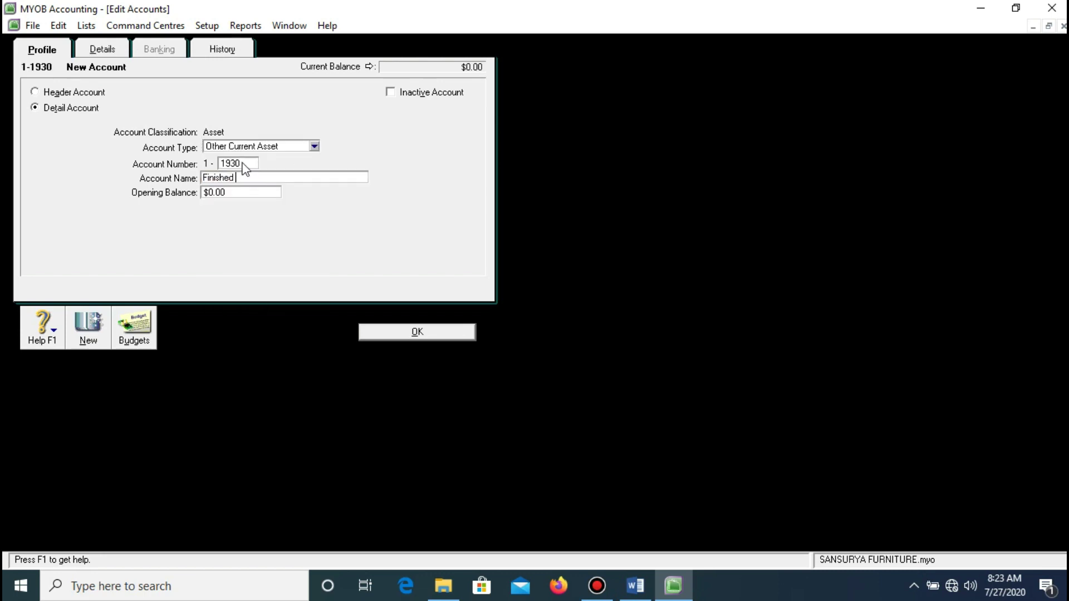
{"action": "type", "text": "goods Inventory"}
{"action": "key", "text": "Return"}
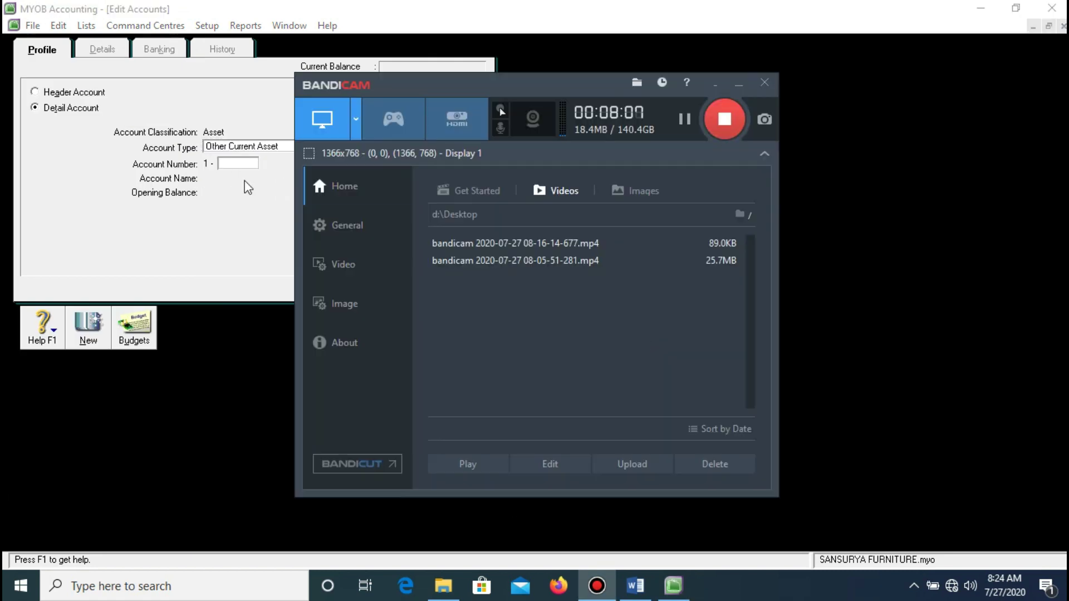
Create asset account 1-1940 of type Other Current Asset, named Prepaid Rent
{"action": "left_click", "coordinate": [739, 83]}
{"action": "key", "text": "Tab"}
{"action": "type", "text": "Prepaid Rent"}
{"action": "key", "text": "Return"}
Create asset account 1-1950 of type Other Current Asset, named VAT In
{"action": "left_click", "coordinate": [133, 524]}
{"action": "left_click", "coordinate": [315, 147]}
{"action": "left_click", "coordinate": [251, 186]}
{"action": "left_click", "coordinate": [231, 164]}
{"action": "type", "text": "1950"}
{"action": "key", "text": "Tab"}
{"action": "type", "text": "VAT In"}
{"action": "left_click", "coordinate": [409, 332]}
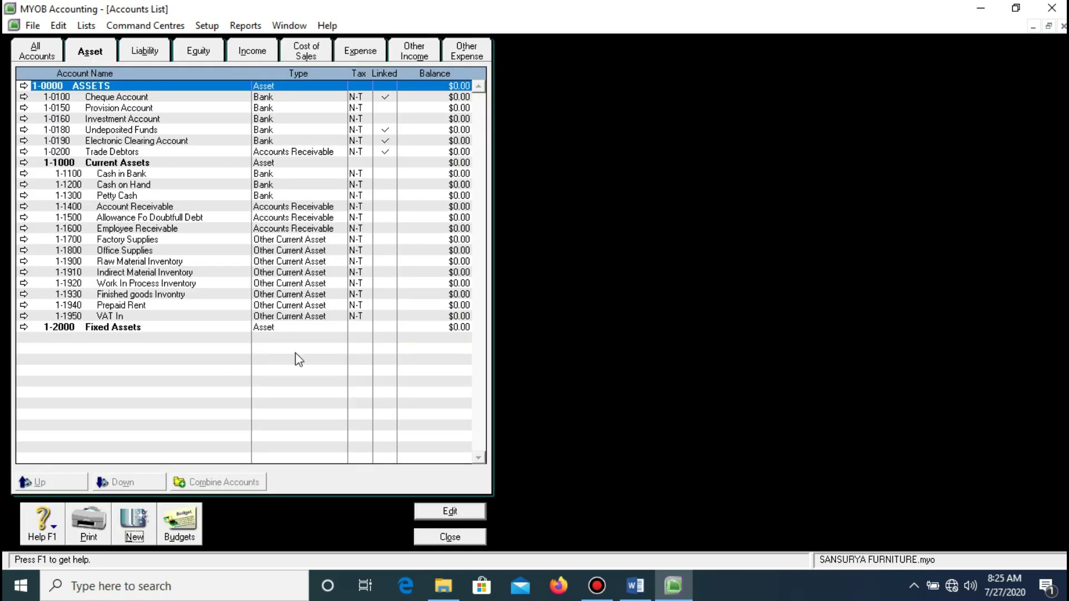
Create asset account 1-2100 of type Fixed Asset, named Land
{"action": "left_click", "coordinate": [134, 523]}
{"action": "left_click", "coordinate": [315, 146]}
{"action": "left_click", "coordinate": [251, 186]}
{"action": "left_click", "coordinate": [231, 164]}
{"action": "type", "text": "2100"}
{"action": "key", "text": "Tab"}
{"action": "type", "text": "Land"}
Create asset account 1-2200 of type Fixed Asset, named Building
{"action": "left_click", "coordinate": [134, 524]}
{"action": "left_click", "coordinate": [314, 147]}
{"action": "left_click", "coordinate": [251, 186]}
{"action": "left_click", "coordinate": [231, 164]}
{"action": "type", "text": "2200"}
{"action": "key", "text": "Tab"}
{"action": "type", "text": "Building"}
{"action": "left_click", "coordinate": [417, 332]}
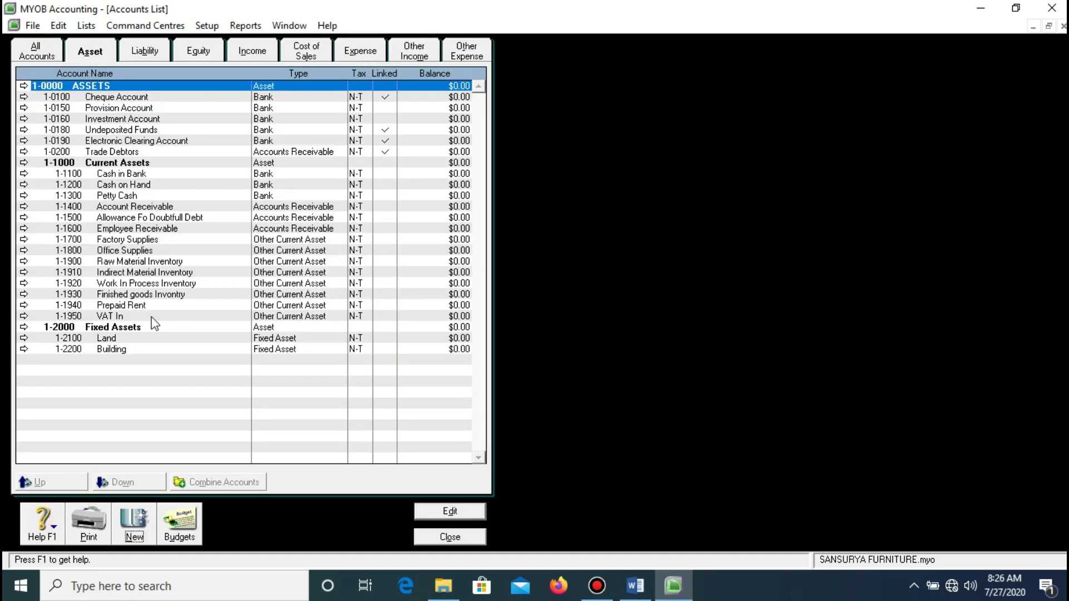
Create asset account 1-2210 of type Fixed Asset, named Accum.Dep.Building
{"action": "left_click", "coordinate": [239, 164]}
{"action": "type", "text": "2210"}
{"action": "key", "text": "Tab"}
{"action": "type", "text": "Accum.Dep.Building"}
{"action": "key", "text": "Return"}
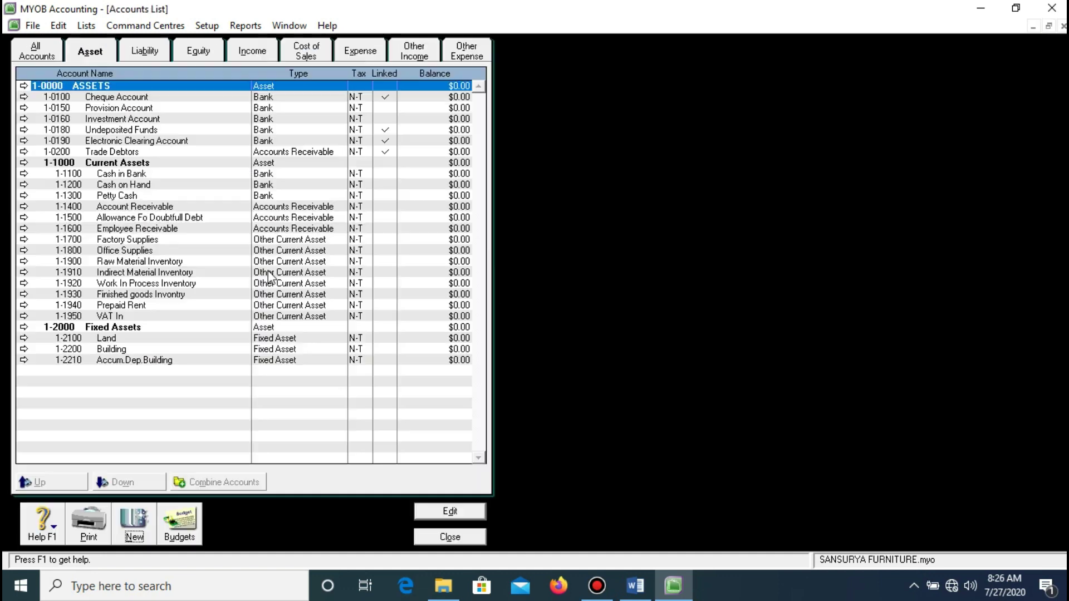
Create asset account 1-2300 of type Fixed Asset, named Machine
{"action": "key", "text": "ctrl+n"}
{"action": "left_click", "coordinate": [315, 147]}
{"action": "left_click", "coordinate": [251, 186]}
{"action": "left_click", "coordinate": [245, 165]}
{"action": "type", "text": "2300"}
{"action": "key", "text": "Tab"}
{"action": "type", "text": "Machine"}
{"action": "key", "text": "Return"}
Create asset account 1-2310 of type Fixed Asset, named Accum.Dep.Machine
{"action": "key", "text": "ctrl+n"}
{"action": "type", "text": "2310"}
{"action": "key", "text": "Tab"}
{"action": "type", "text": "Accum"}
{"action": "key", "text": "Return"}
Create asset account 1-2400 of type Fixed Asset, named Vehicle
{"action": "key", "text": "ctrl+n"}
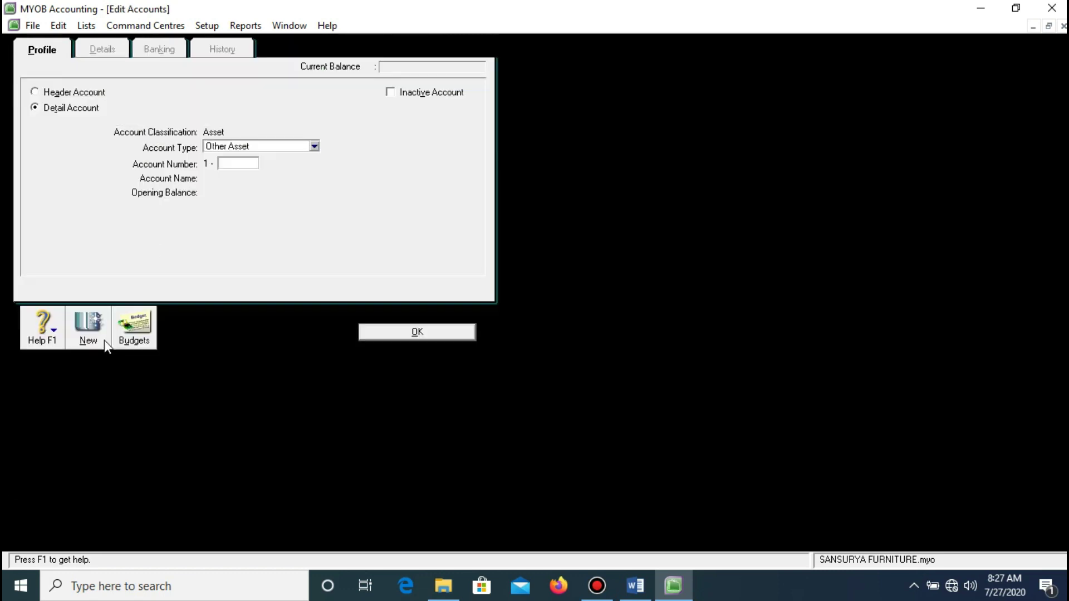
{"action": "type", "text": "2400"}
{"action": "key", "text": "Tab"}
{"action": "type", "text": "Vehicl"}
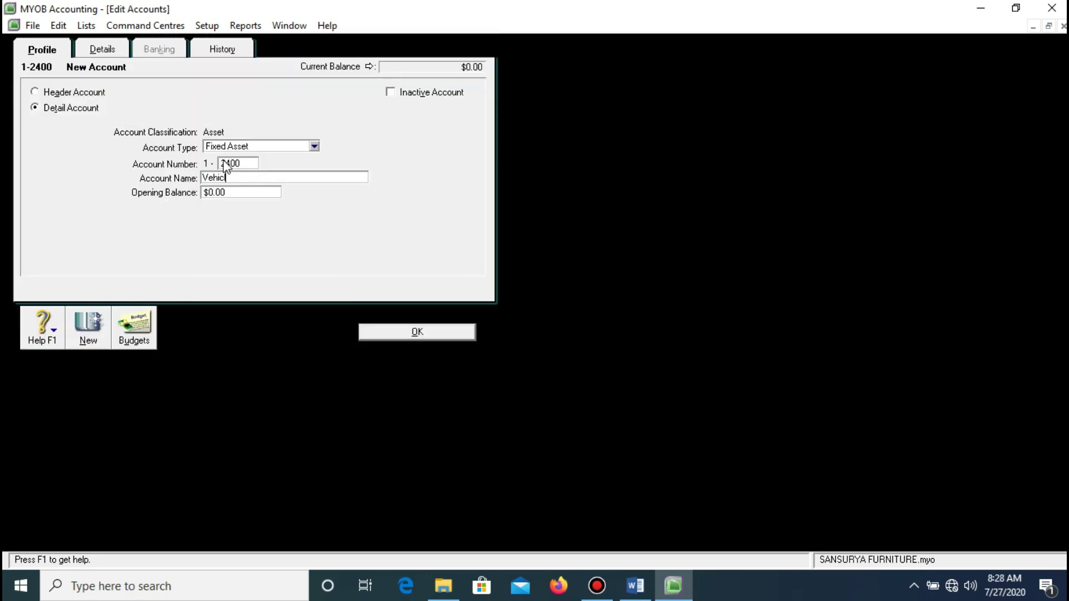
{"action": "key", "text": "BackSpace"}
{"action": "key", "text": "BackSpace"}
{"action": "type", "text": "le"}
{"action": "left_click", "coordinate": [389, 332]}
Create asset account 1-2410 of type Fixed Asset, named Accum.Dep.Vehicle
{"action": "left_click", "coordinate": [315, 146]}
{"action": "left_click", "coordinate": [255, 190]}
{"action": "type", "text": "2410"}
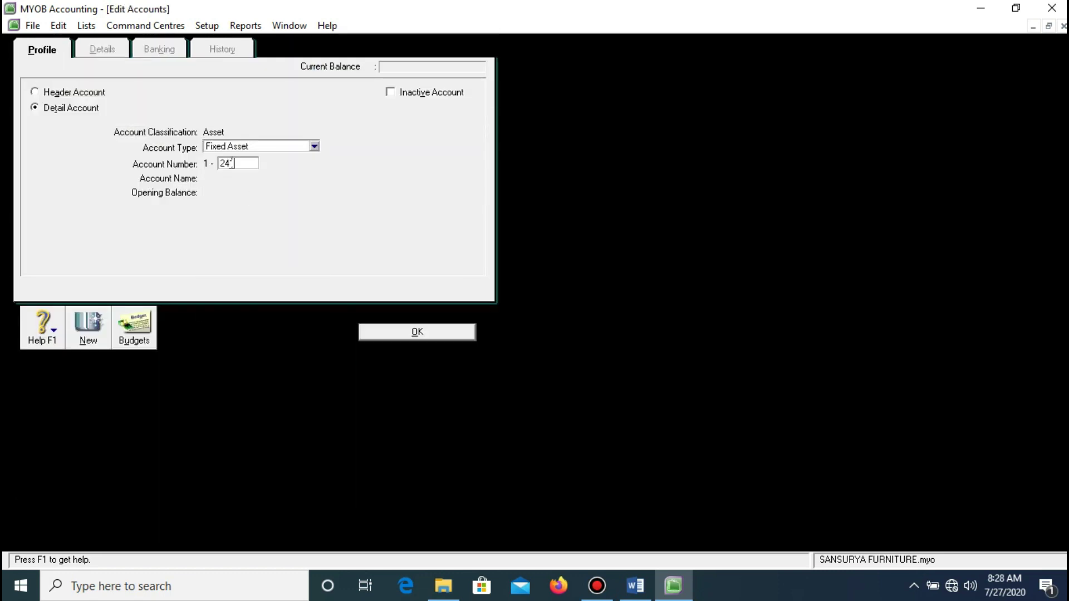
{"action": "key", "text": "Tab"}
{"action": "type", "text": "Accum.Dep.Veh"}
{"action": "left_click", "coordinate": [360, 333]}
Show the liability accounts and select the Accounts Payable account under Current Liabilites
{"action": "left_click", "coordinate": [145, 51]}
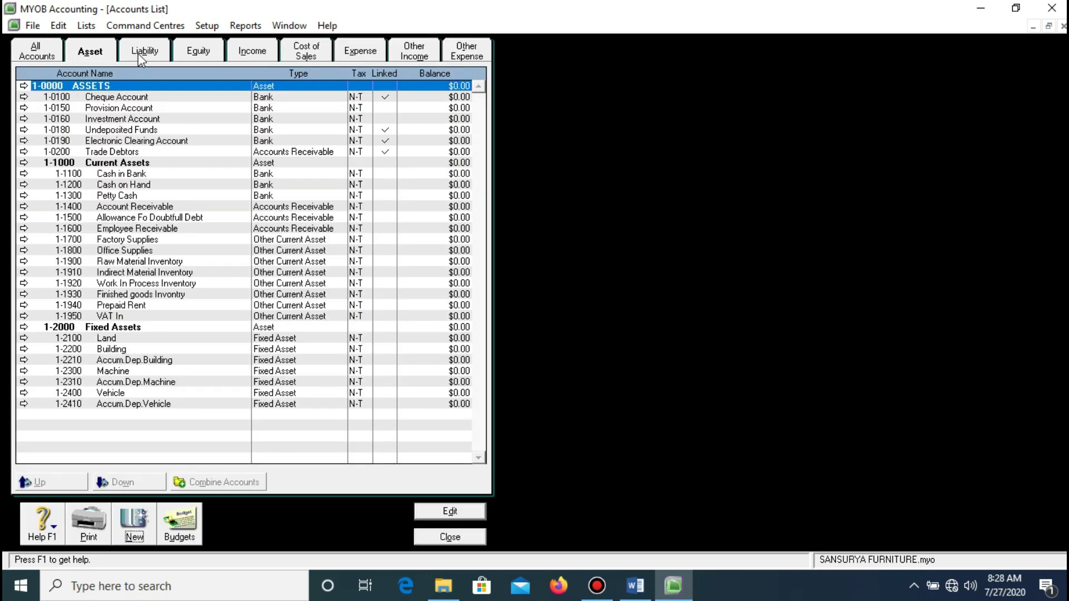
{"action": "left_click", "coordinate": [127, 185]}
{"action": "left_click", "coordinate": [131, 130]}
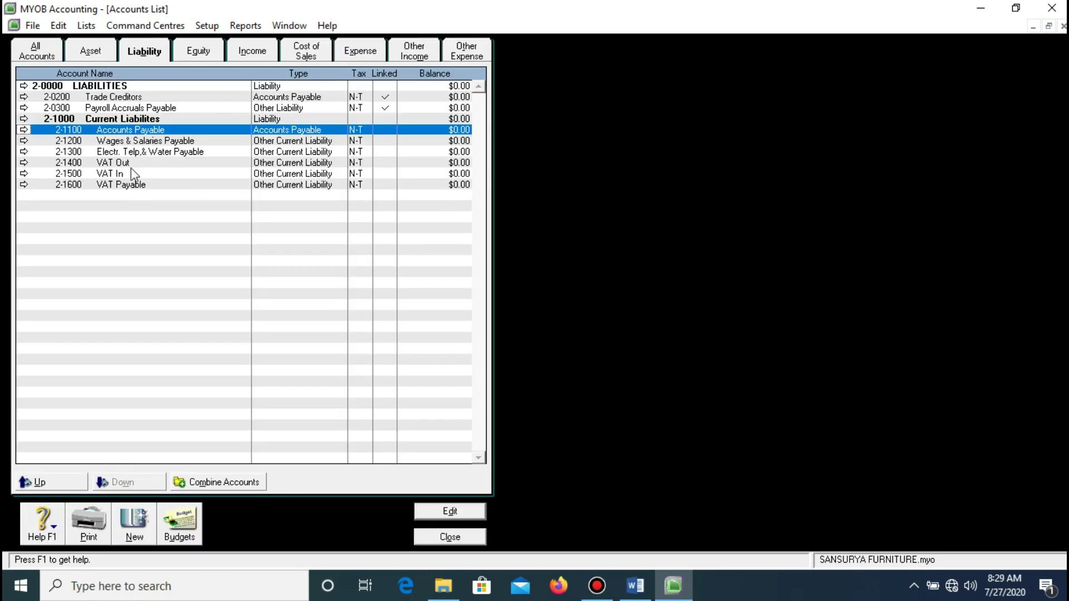
Compare the asset and liability account lists, checking the VAT In account among the assets
{"action": "left_click", "coordinate": [91, 51]}
{"action": "left_click", "coordinate": [139, 53]}
{"action": "left_click", "coordinate": [92, 52]}
{"action": "left_click", "coordinate": [114, 316]}
{"action": "left_click", "coordinate": [143, 53]}
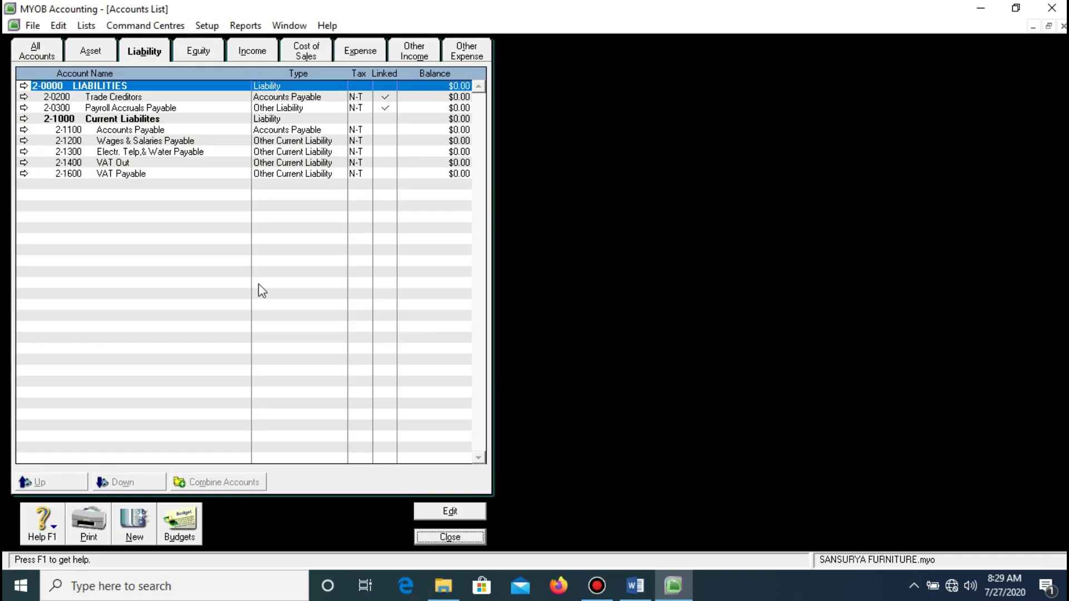
Review the equity, income and cost of sales account lists
{"action": "left_click", "coordinate": [198, 51]}
{"action": "left_click", "coordinate": [139, 129]}
{"action": "left_click", "coordinate": [251, 56]}
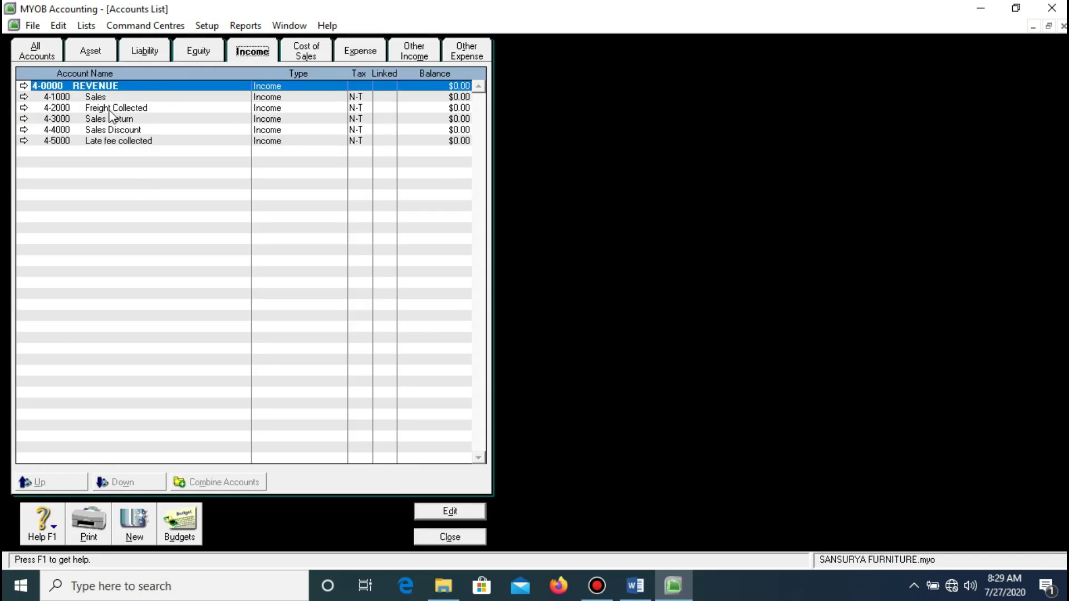
{"action": "left_click", "coordinate": [306, 52]}
{"action": "left_click", "coordinate": [125, 152]}
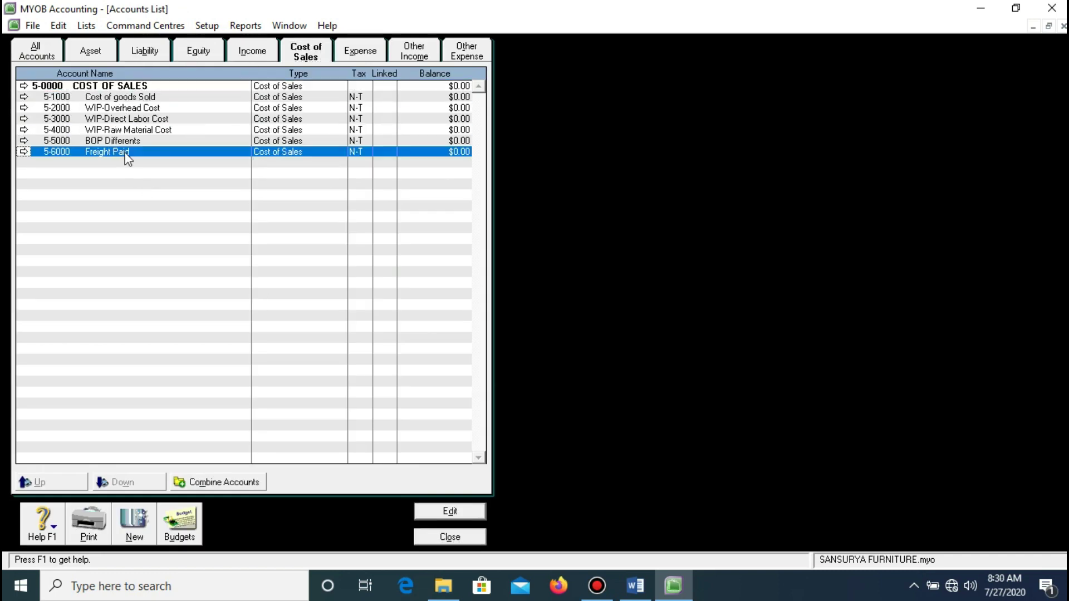
Review the expense, other income and other expense account lists for completeness
{"action": "left_click", "coordinate": [359, 51]}
{"action": "left_click", "coordinate": [125, 108]}
{"action": "left_click", "coordinate": [139, 129]}
{"action": "left_click", "coordinate": [129, 162]}
{"action": "left_click", "coordinate": [130, 185]}
{"action": "left_click", "coordinate": [396, 56]}
{"action": "left_click", "coordinate": [119, 99]}
{"action": "left_click", "coordinate": [467, 52]}
{"action": "left_click", "coordinate": [103, 111]}
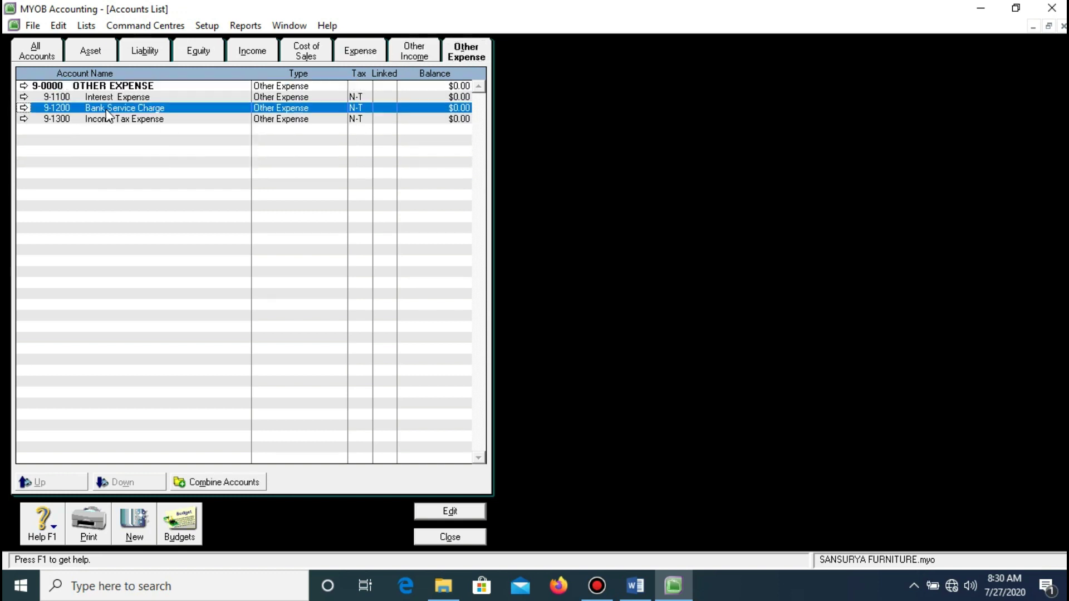
Create detail account 9-1000 of type Other Expense, named late fee paid, and show the list of all accounts
{"action": "left_click", "coordinate": [113, 98]}
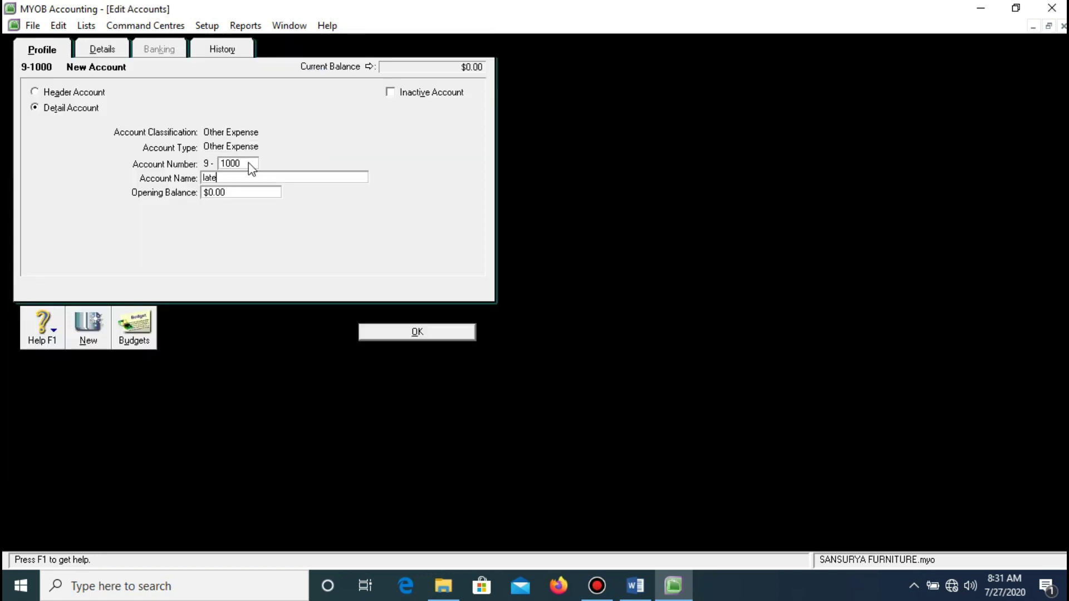
{"action": "type", "text": "fee paid"}
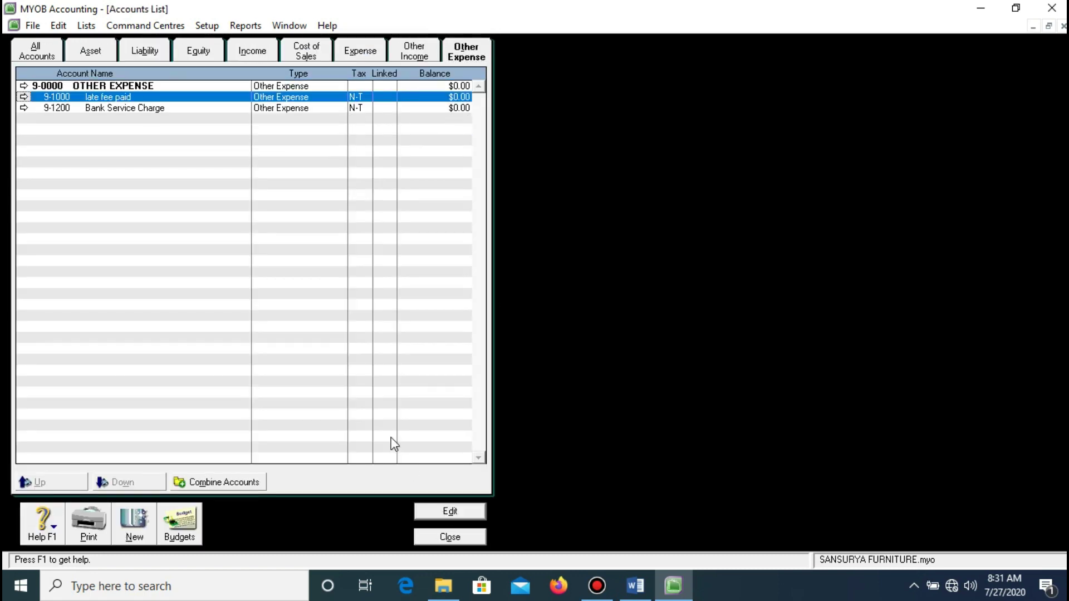
{"action": "left_click", "coordinate": [36, 51]}
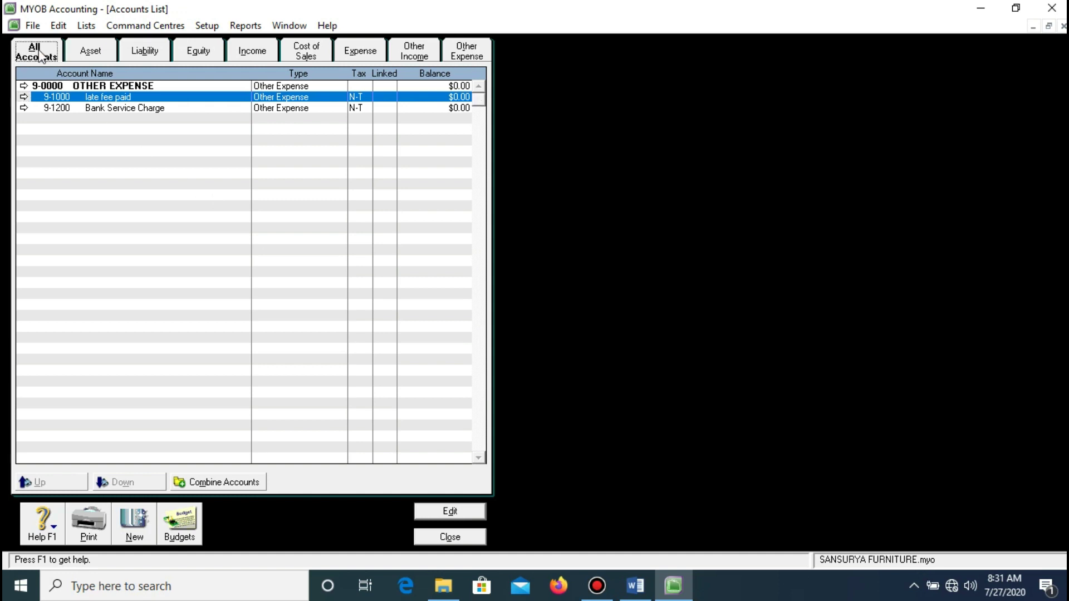
In the Accounts & Banking linked accounts, set the bank account for undeposited funds to 1-1200 Cash on Hand
{"action": "left_click", "coordinate": [206, 26]}
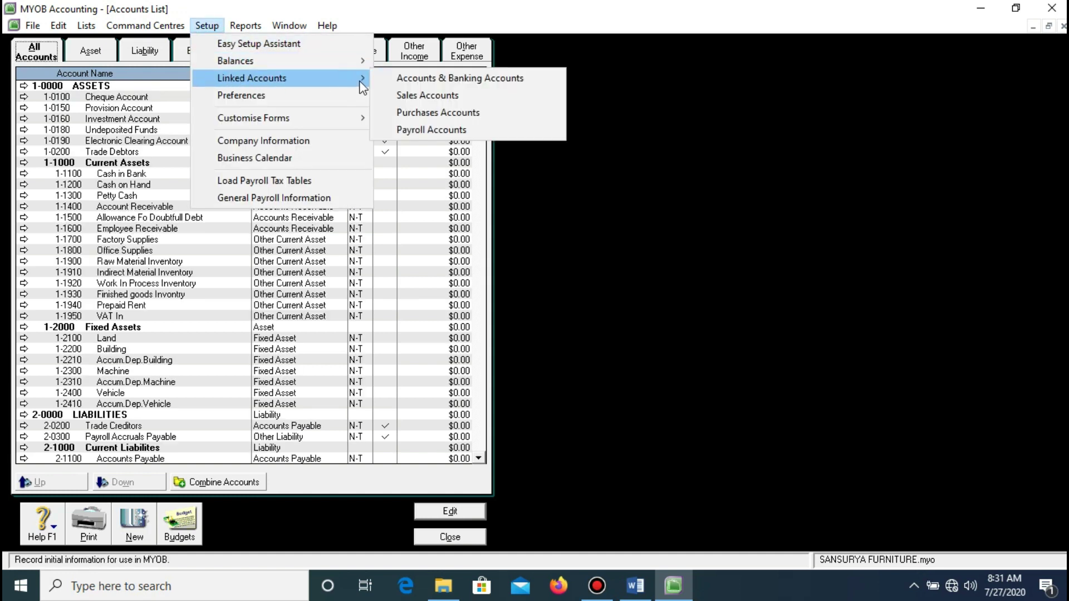
{"action": "left_click", "coordinate": [388, 83]}
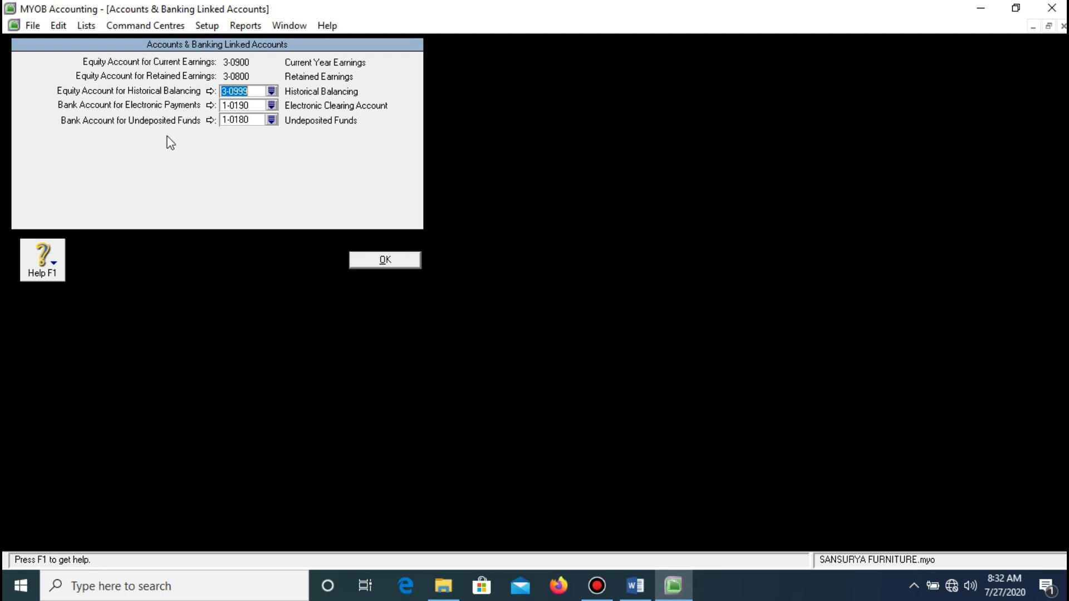
{"action": "left_click", "coordinate": [271, 120]}
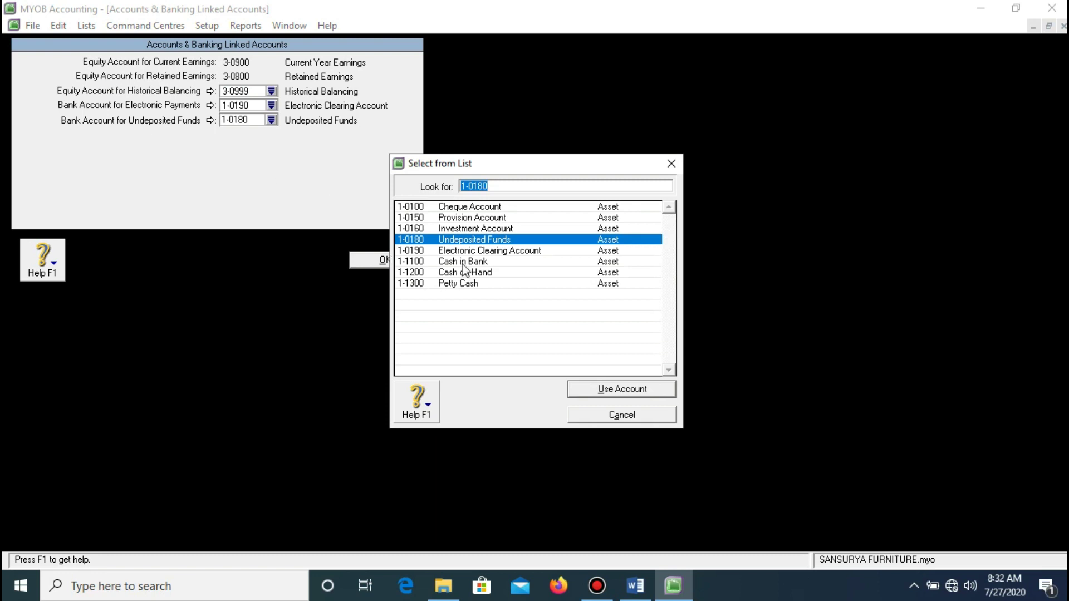
{"action": "left_click", "coordinate": [473, 274]}
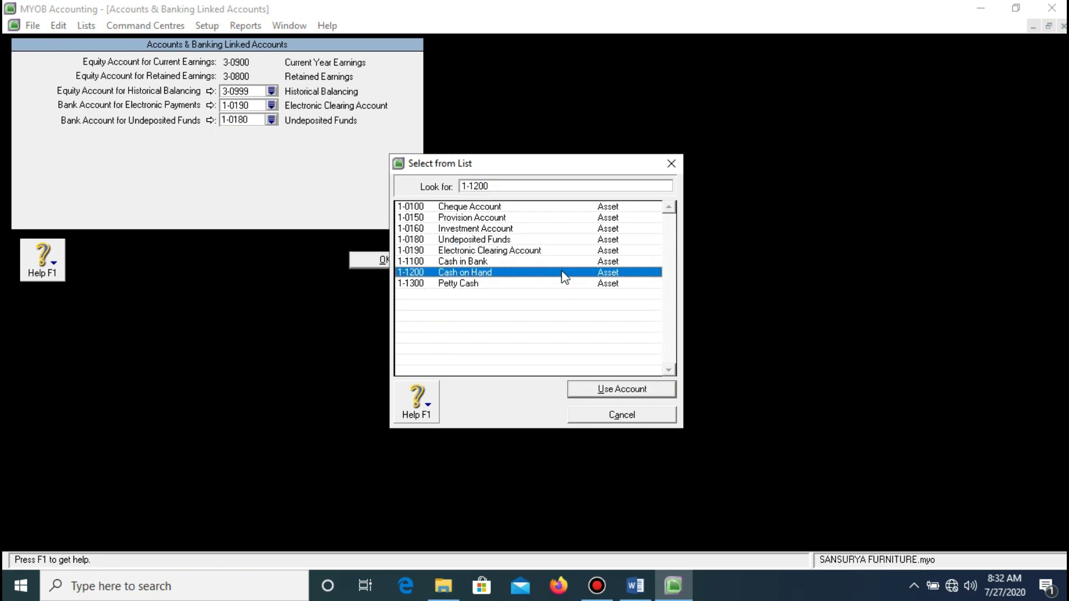
{"action": "left_click", "coordinate": [623, 389]}
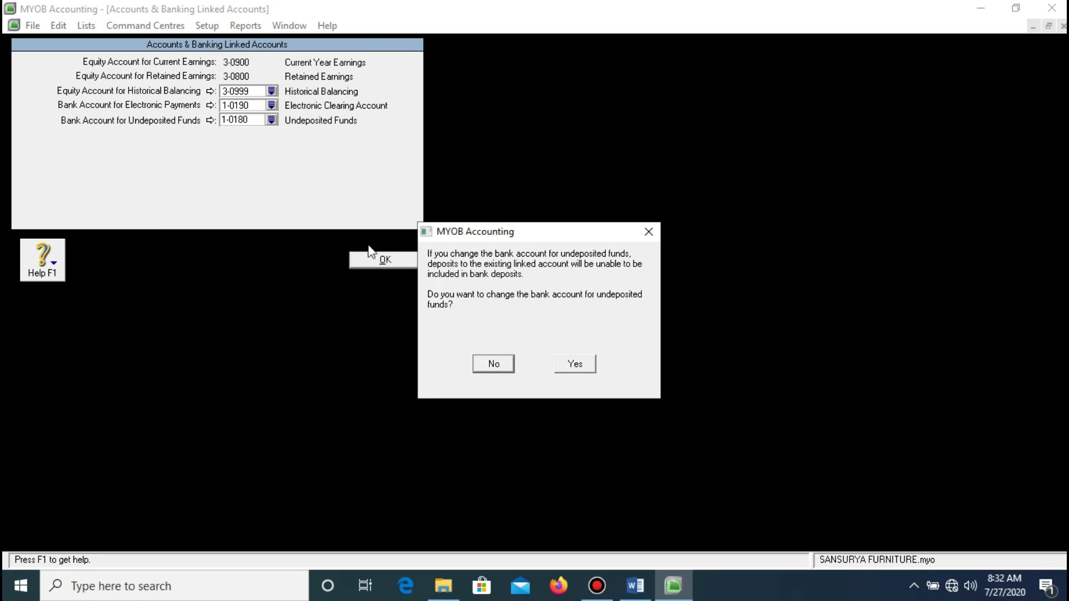
{"action": "left_click", "coordinate": [576, 365]}
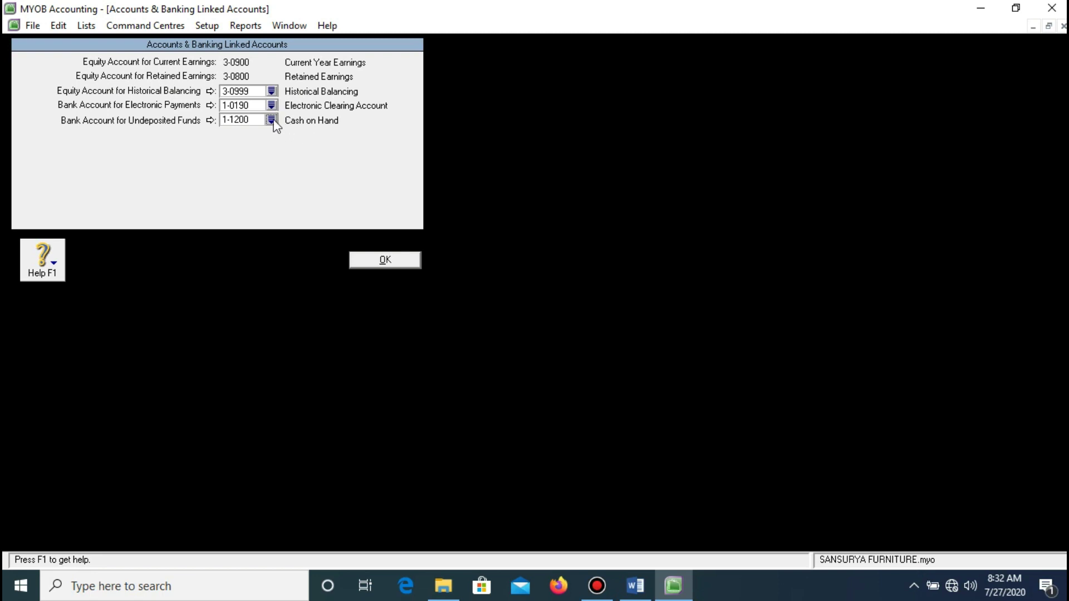
Set the linked bank account for electronic payments to 1-1100 Cash in Bank and accept the banking links
{"action": "left_click", "coordinate": [271, 105]}
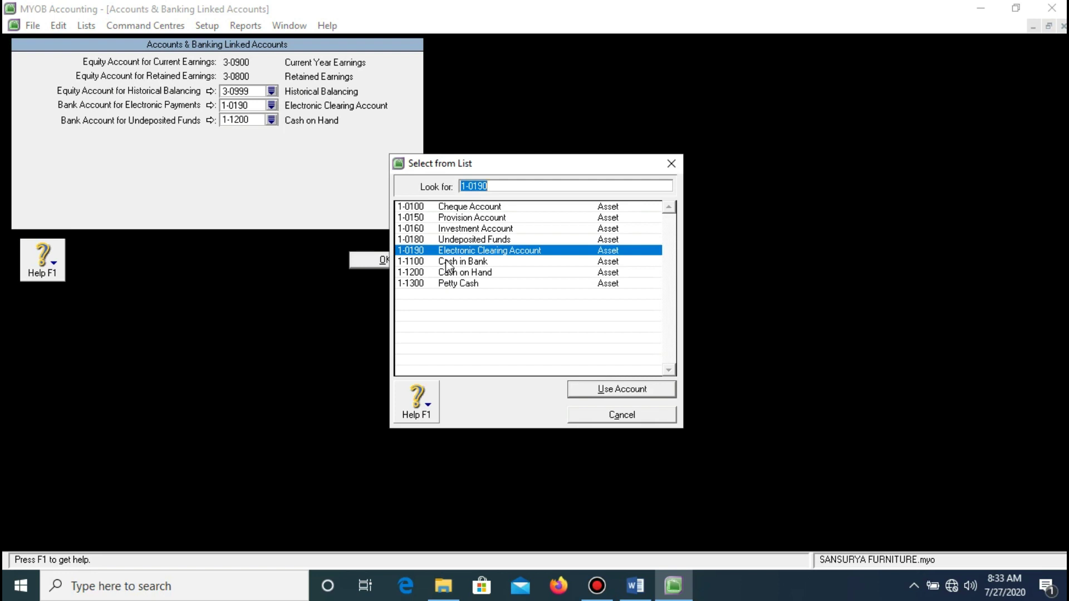
{"action": "left_click", "coordinate": [446, 261]}
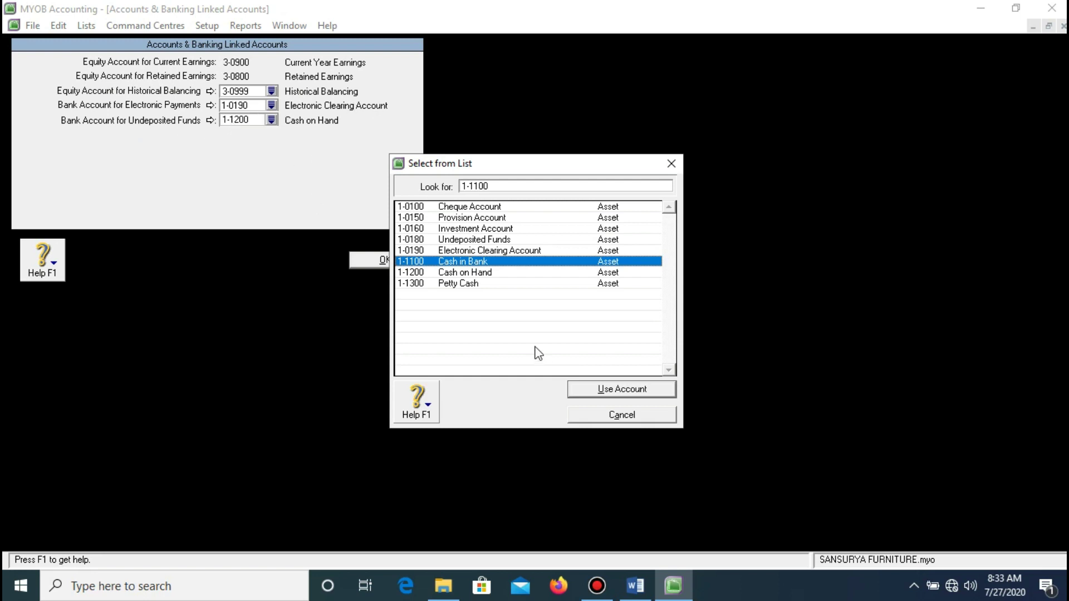
{"action": "key", "text": "Return"}
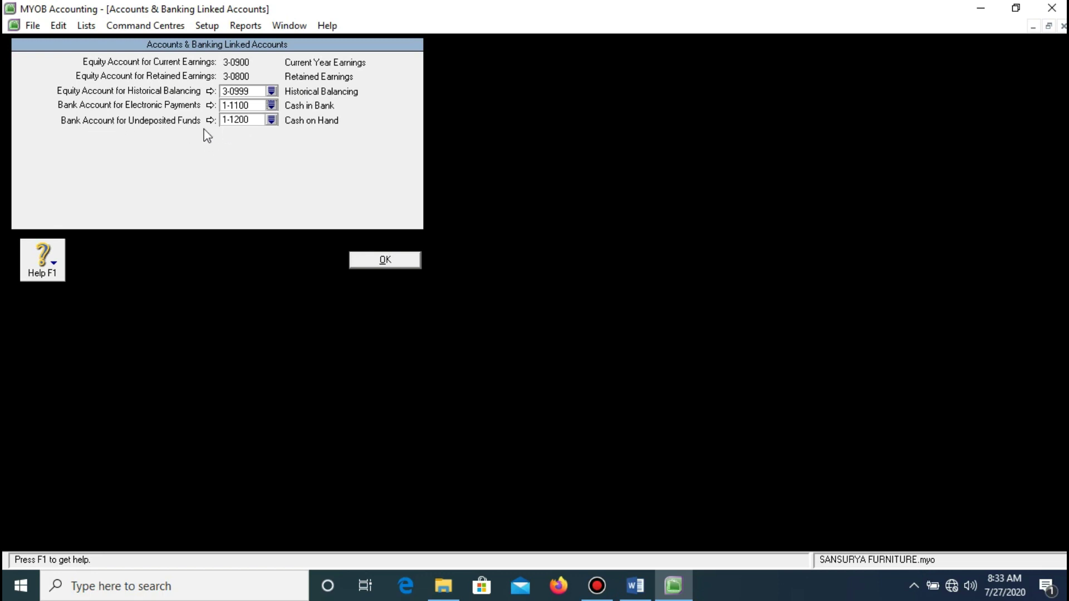
{"action": "left_click", "coordinate": [271, 105]}
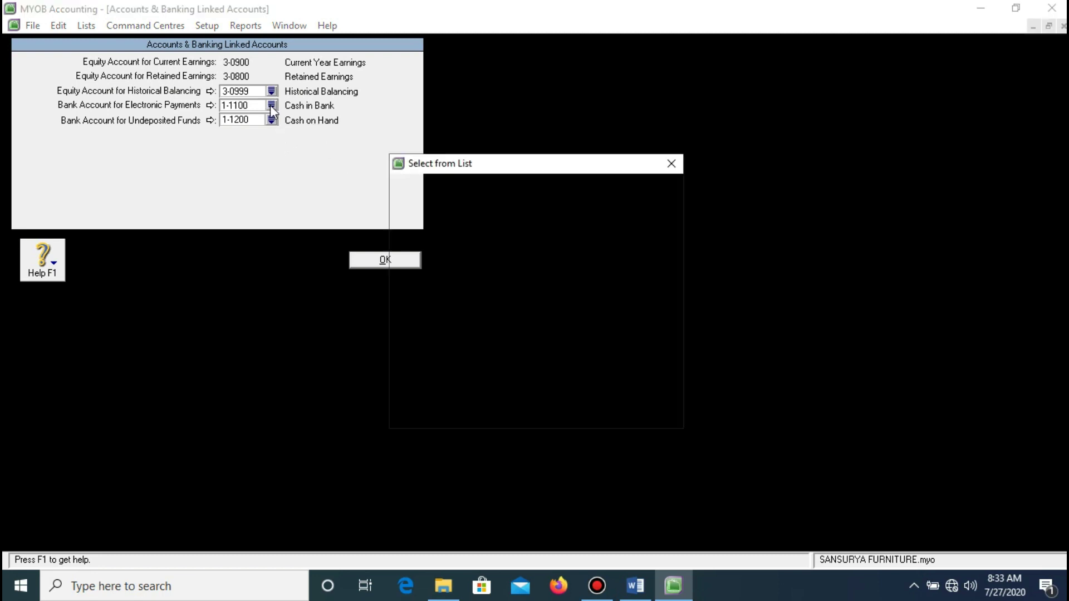
{"action": "left_click", "coordinate": [574, 412]}
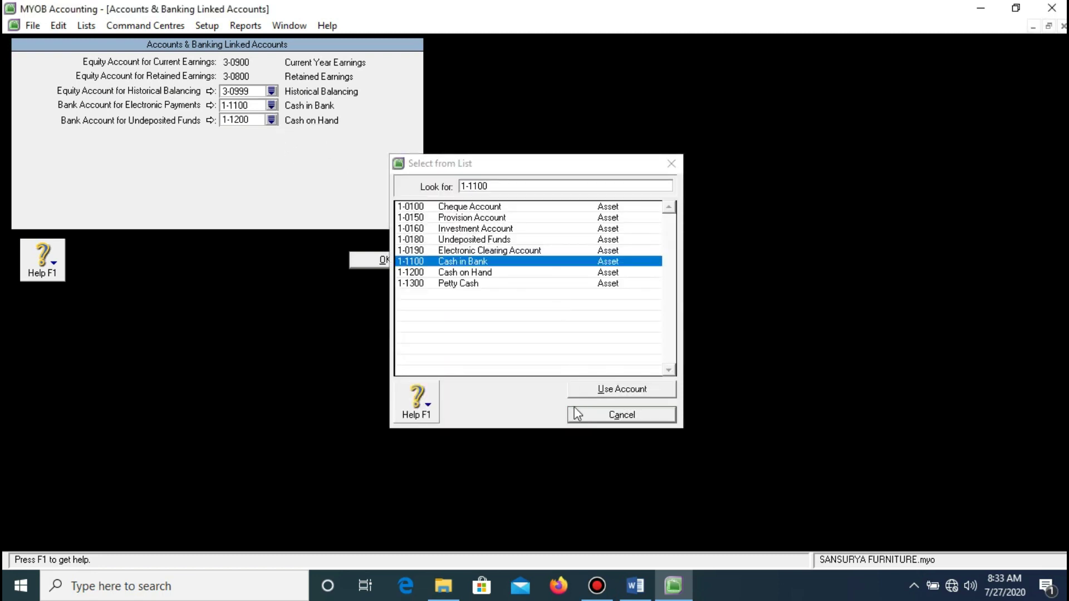
{"action": "key", "text": "Return"}
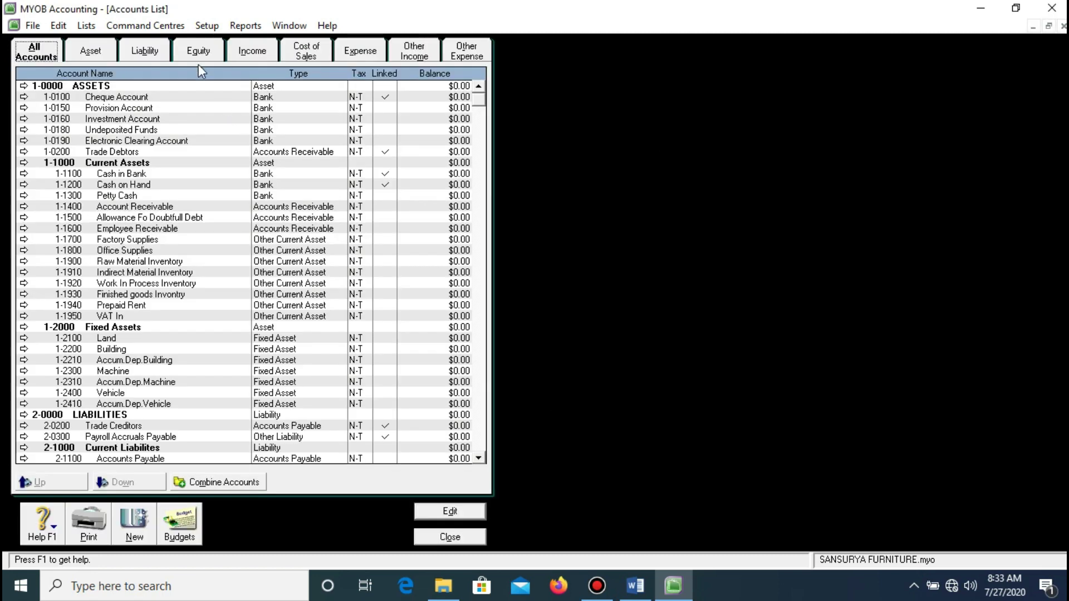
In the sales linked accounts, set the asset account for tracking receivables to 1-1400 Account Receivable
{"action": "left_click", "coordinate": [201, 27]}
{"action": "mouse_move", "coordinate": [334, 78]}
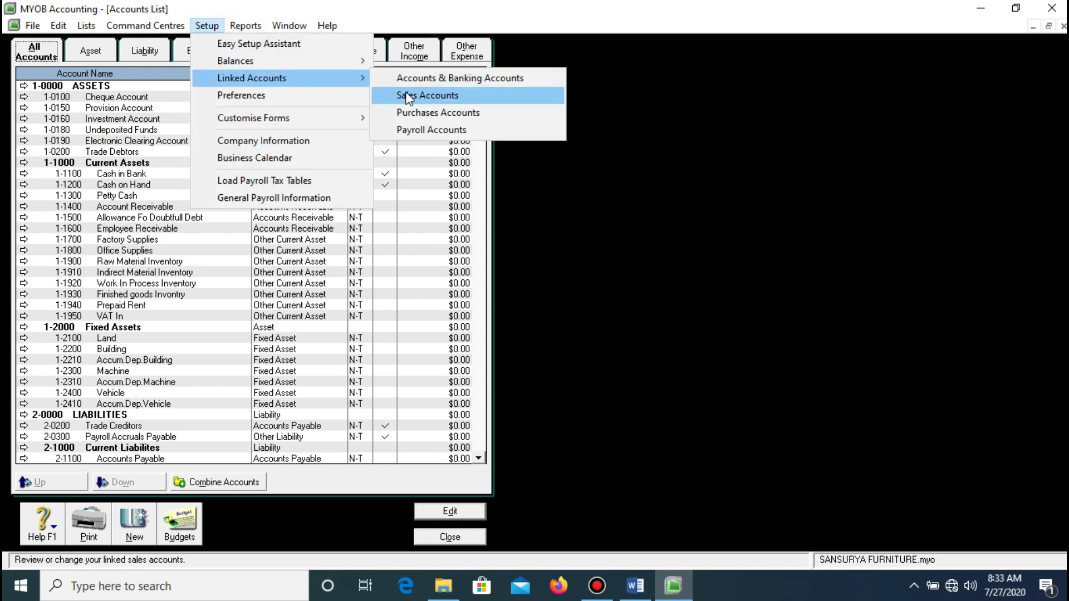
{"action": "left_click", "coordinate": [408, 96]}
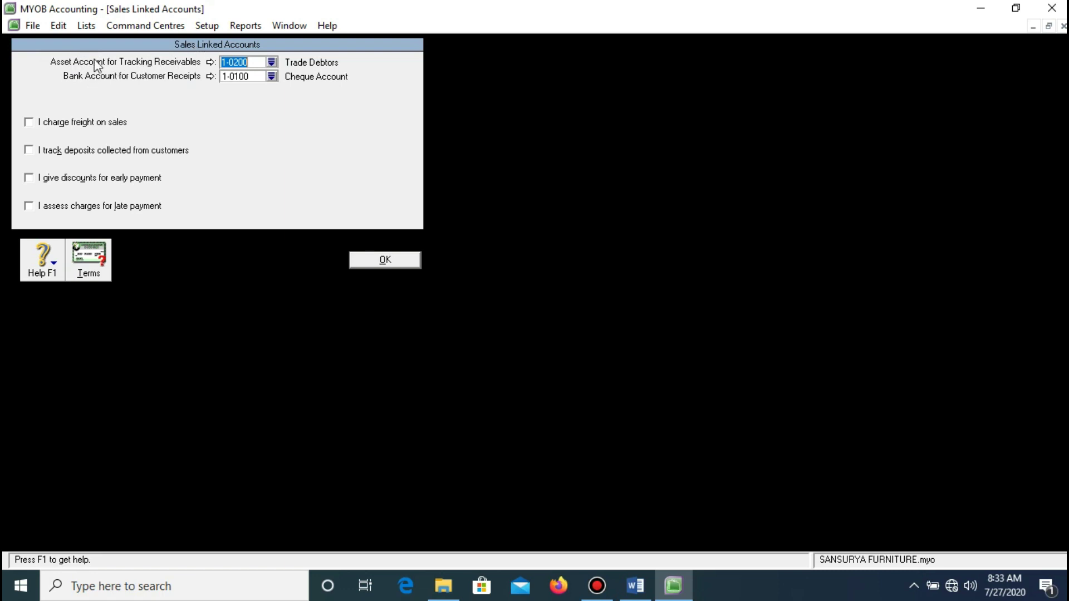
{"action": "left_click", "coordinate": [271, 62]}
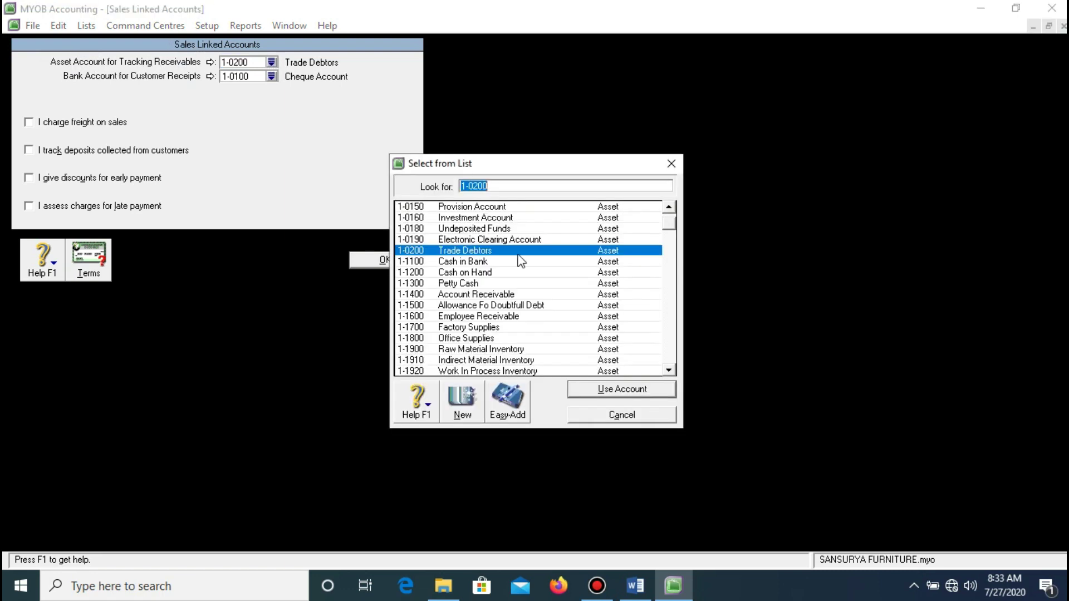
{"action": "left_click", "coordinate": [501, 294]}
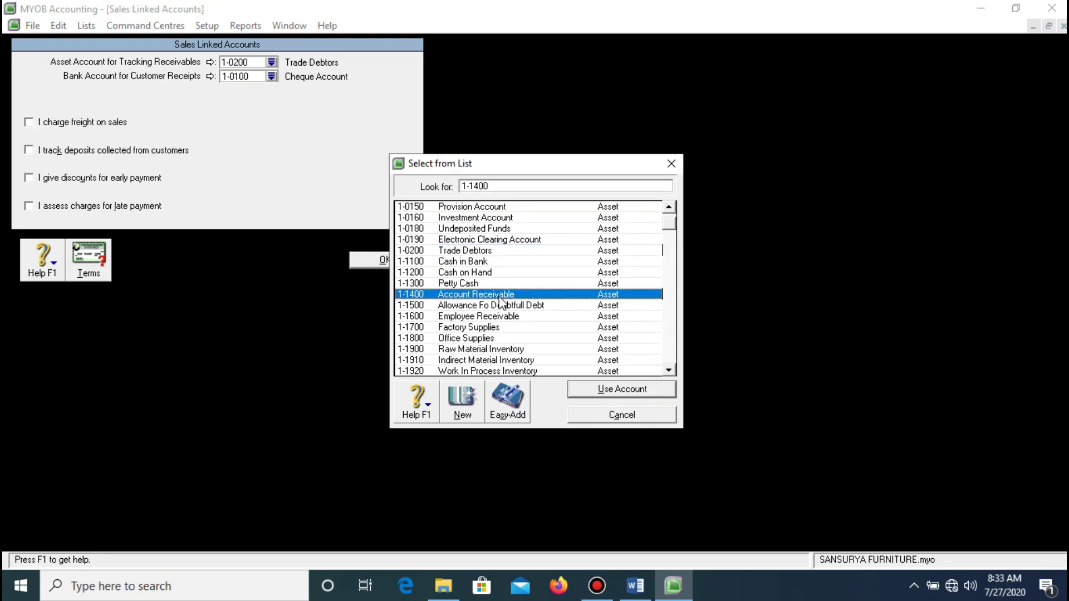
{"action": "left_click", "coordinate": [588, 389]}
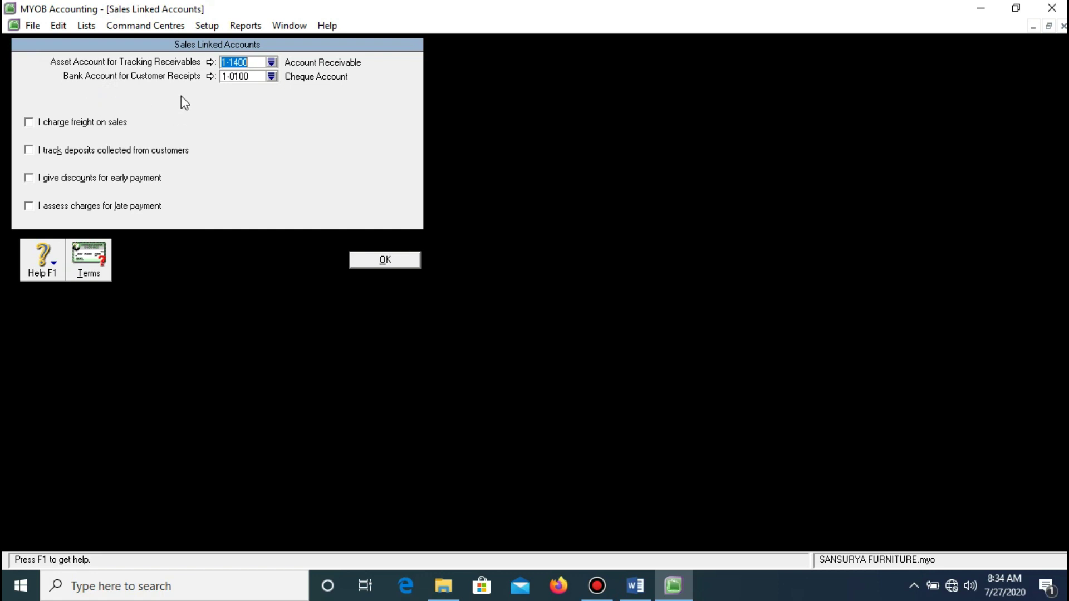
Set the linked bank account for customer receipts to 1-1200 Cash on Hand
{"action": "left_click", "coordinate": [270, 75]}
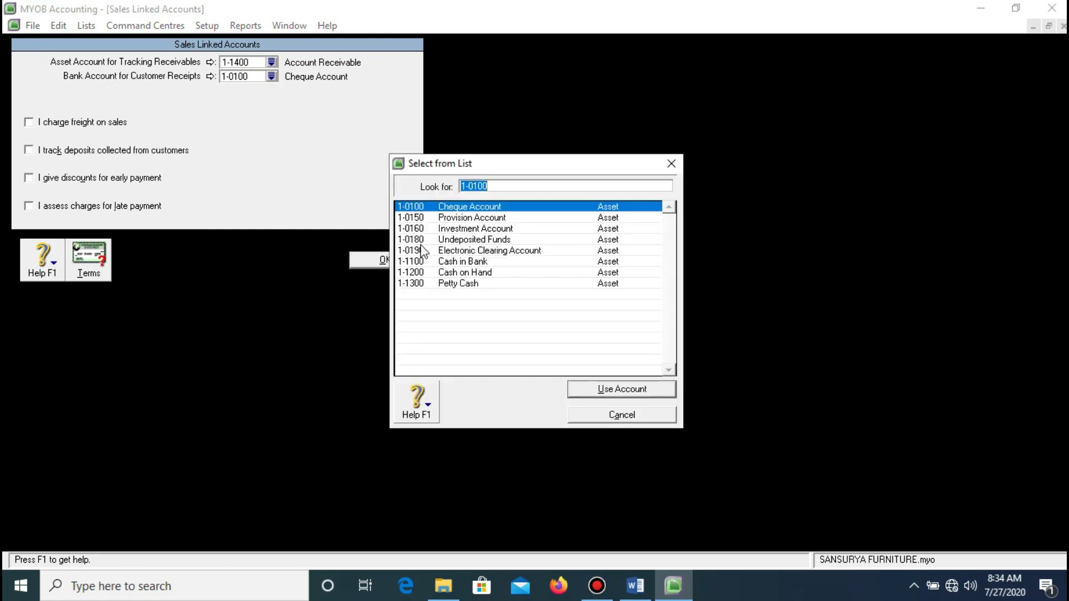
{"action": "left_click", "coordinate": [482, 273]}
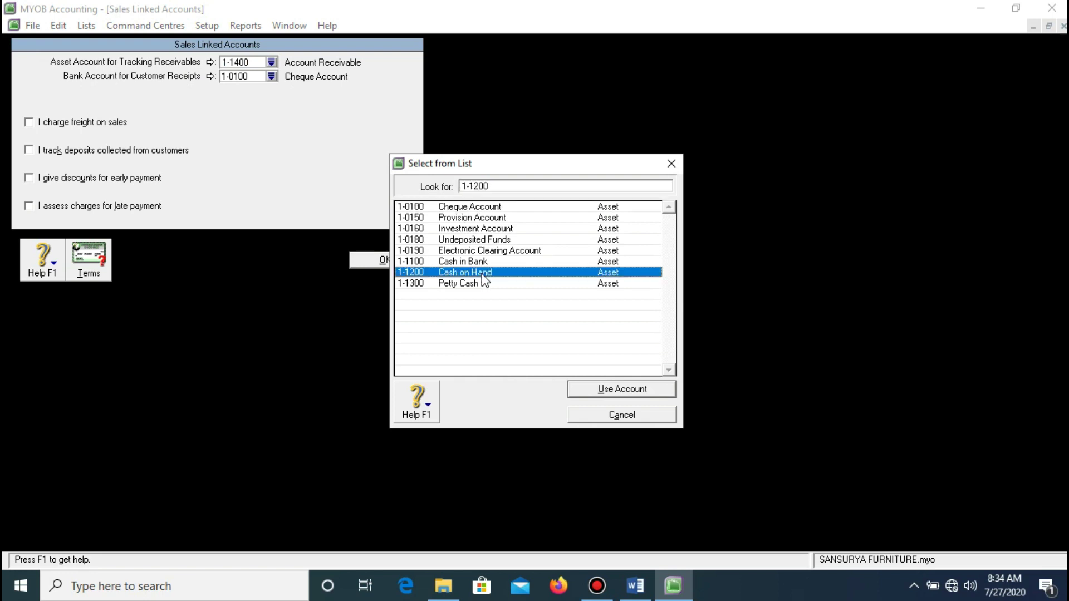
{"action": "left_click", "coordinate": [578, 389]}
Enable freight charges on sales, discounts for early payment and charges for late payment in the sales links
{"action": "left_click", "coordinate": [75, 125]}
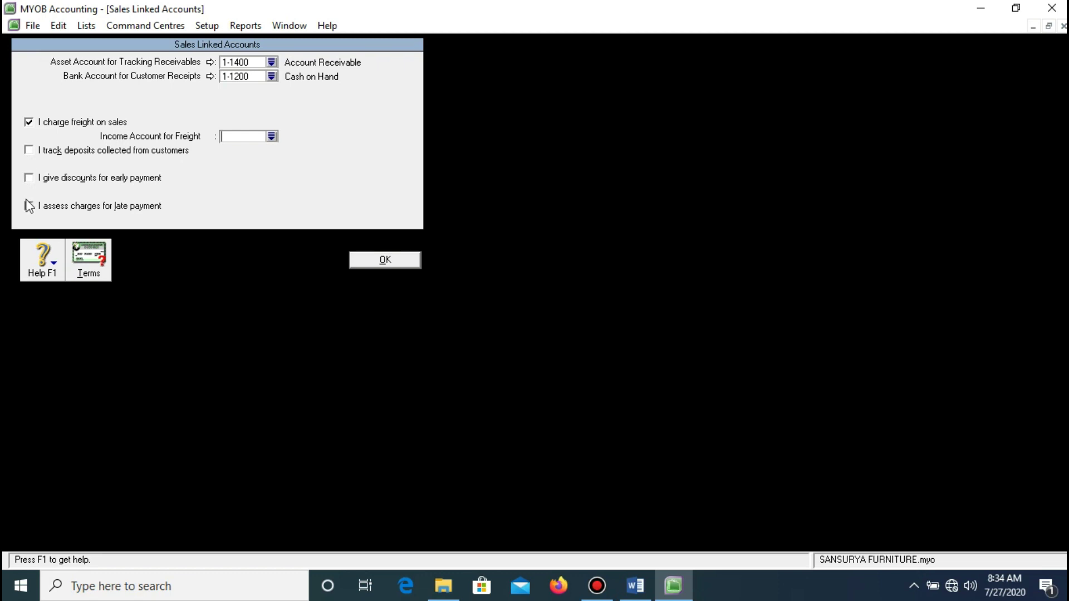
{"action": "left_click", "coordinate": [38, 177]}
{"action": "left_click", "coordinate": [42, 206]}
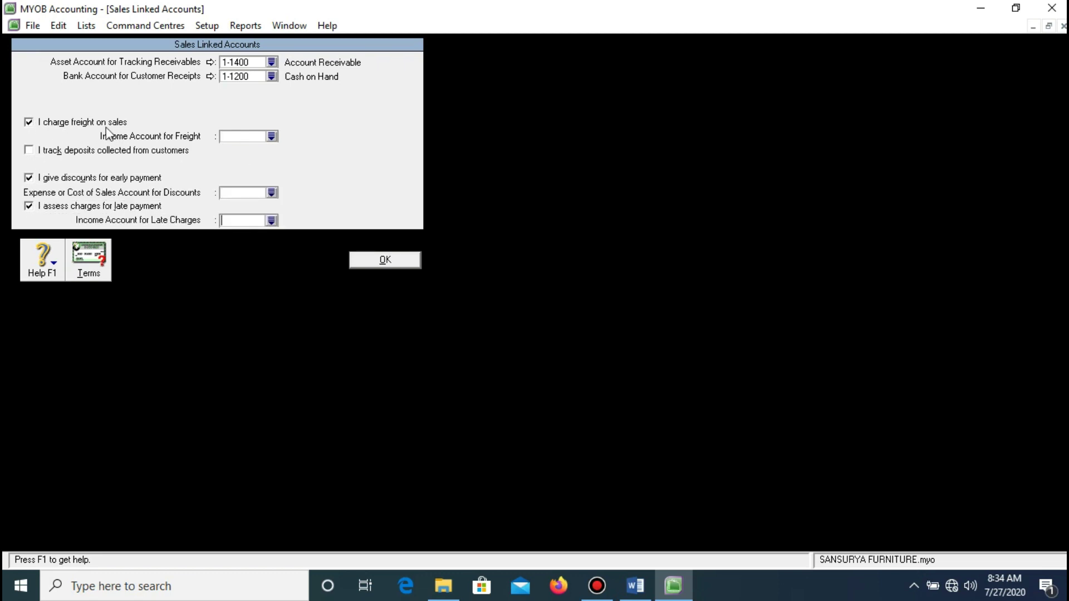
Link the income account for freight on sales to 4-2000 Freight Collected
{"action": "left_click", "coordinate": [272, 137]}
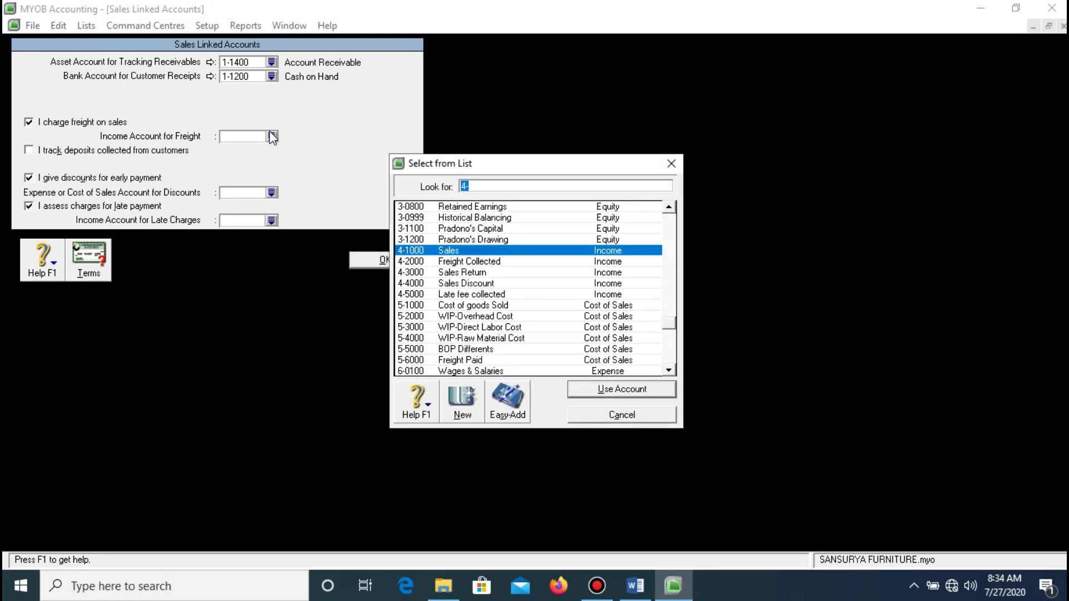
{"action": "left_click", "coordinate": [513, 262]}
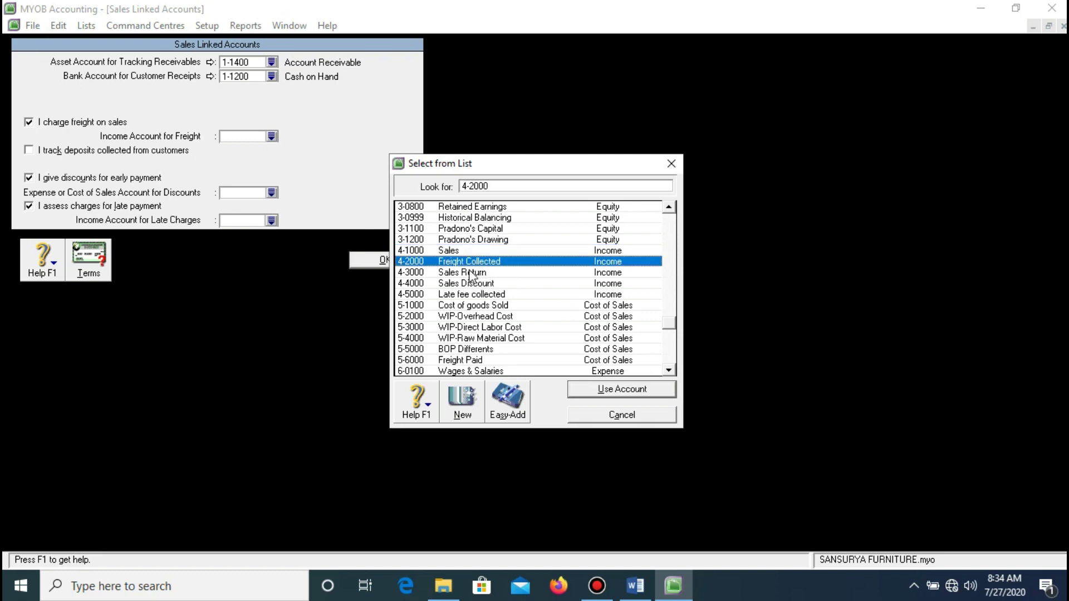
{"action": "left_click", "coordinate": [604, 390]}
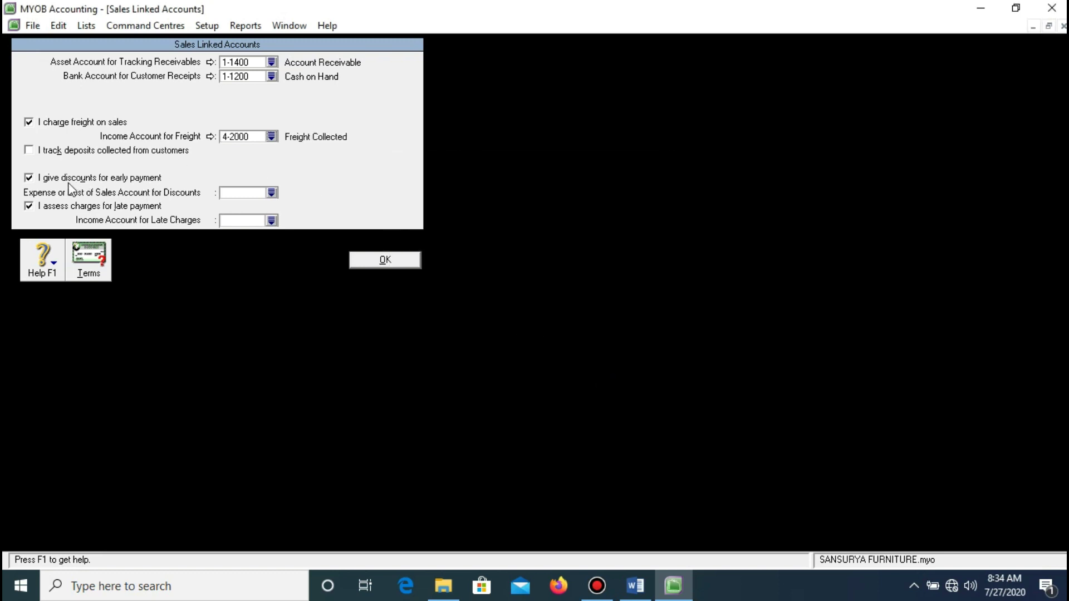
Link the account for early-payment discounts on sales to 4-4000 Sales Discount
{"action": "left_click", "coordinate": [271, 193]}
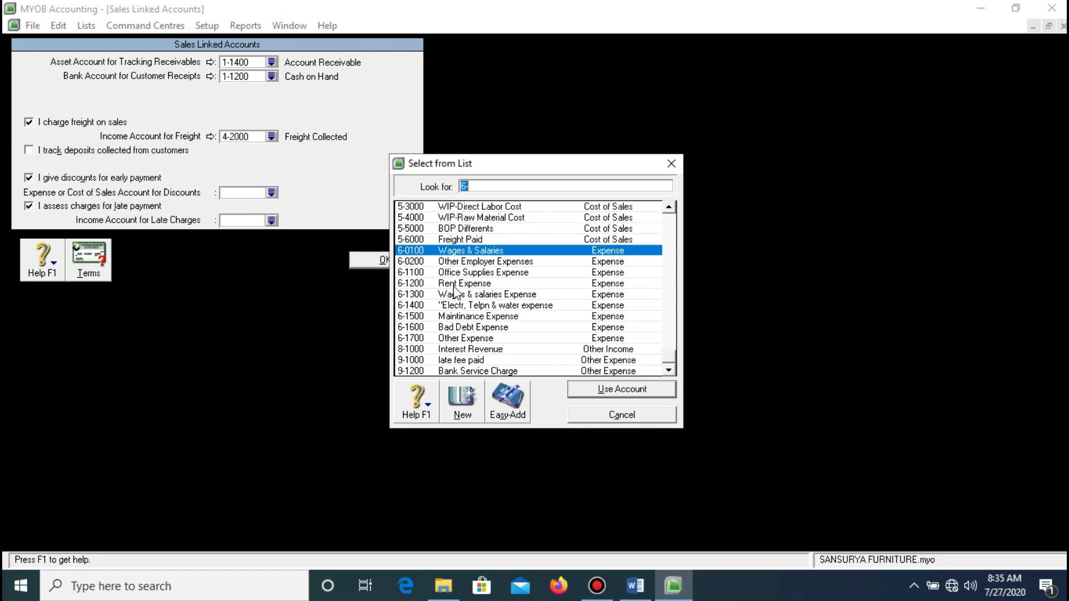
{"action": "scroll", "coordinate": [549, 295], "scroll_direction": "up", "scroll_amount": 4}
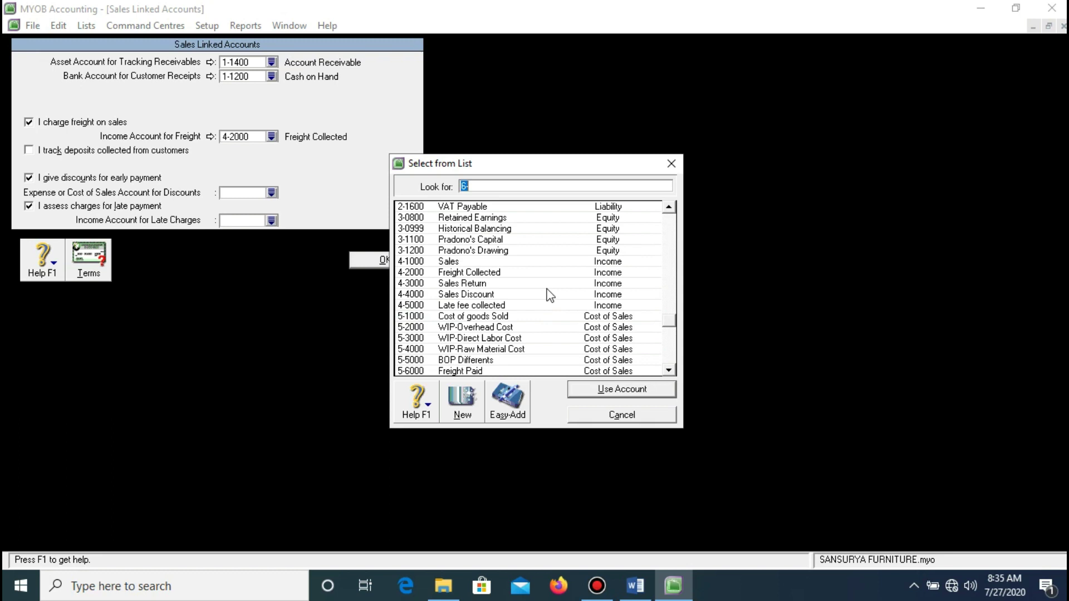
{"action": "left_click", "coordinate": [466, 295]}
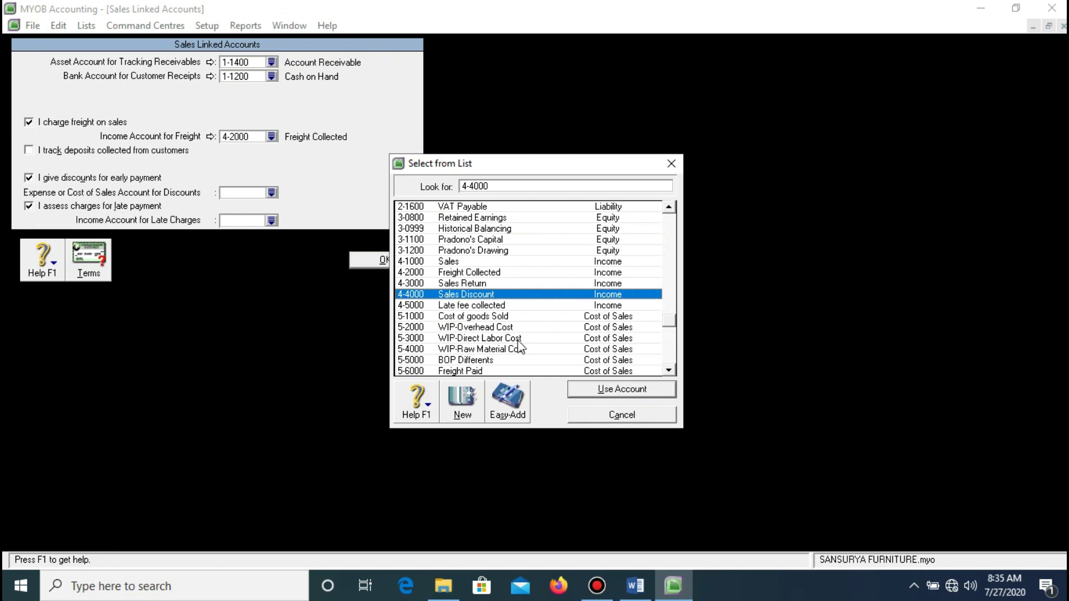
{"action": "left_click", "coordinate": [586, 392]}
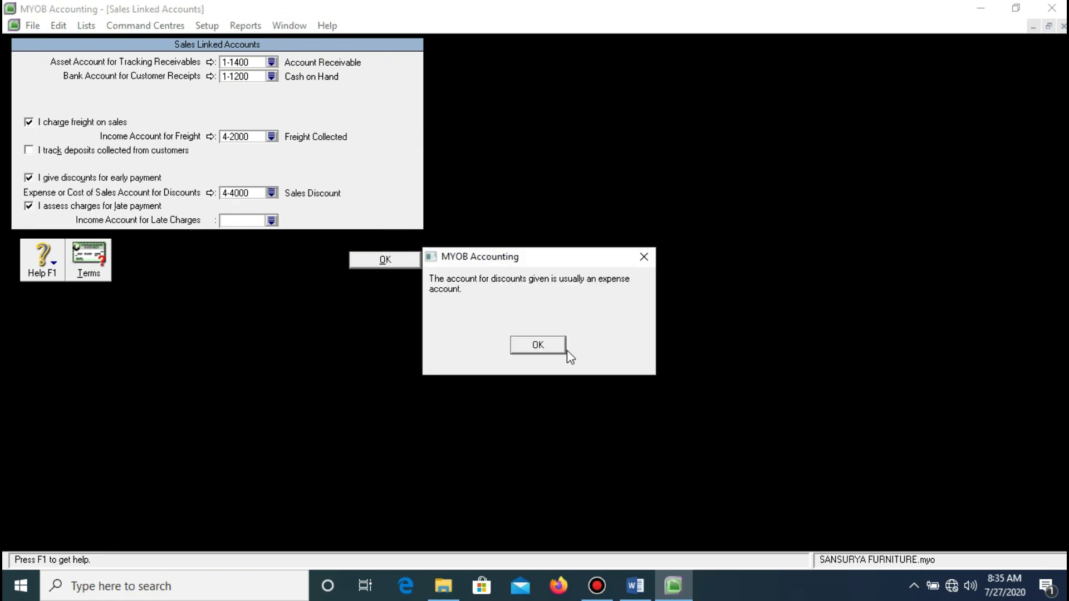
Link the income account for late charges on sales to 4-5000 Late fee collected and confirm the sales linked accounts
{"action": "left_click", "coordinate": [560, 348]}
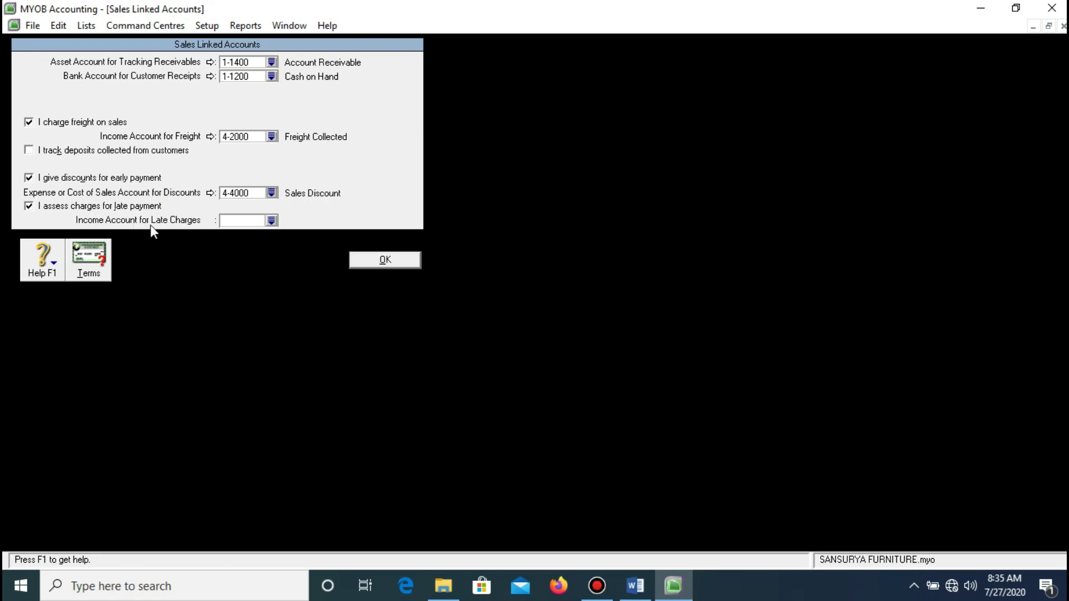
{"action": "left_click", "coordinate": [273, 218]}
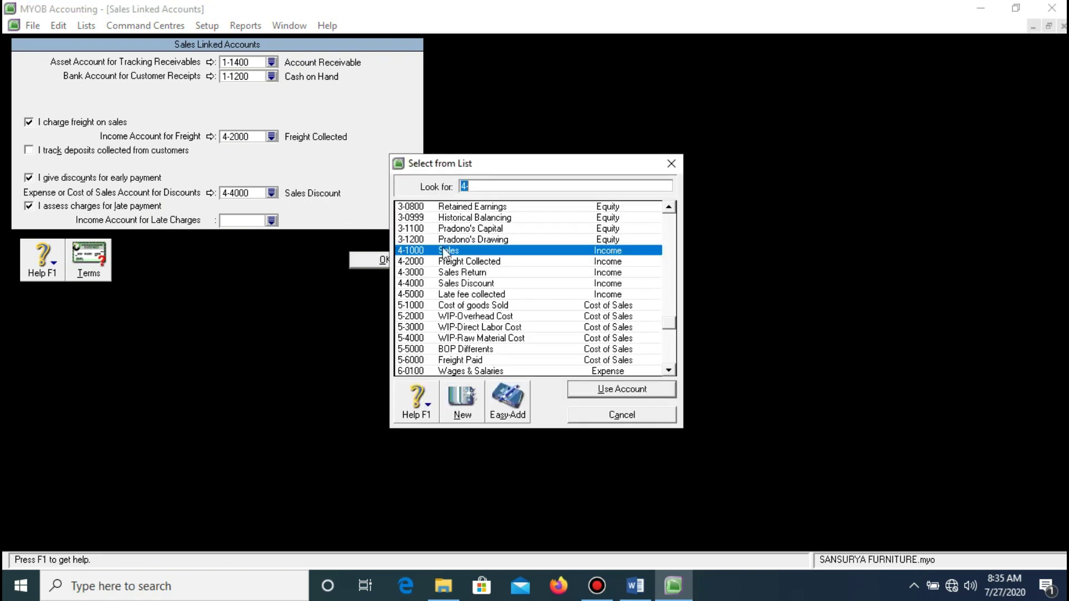
{"action": "left_click", "coordinate": [496, 295]}
{"action": "left_click", "coordinate": [587, 389]}
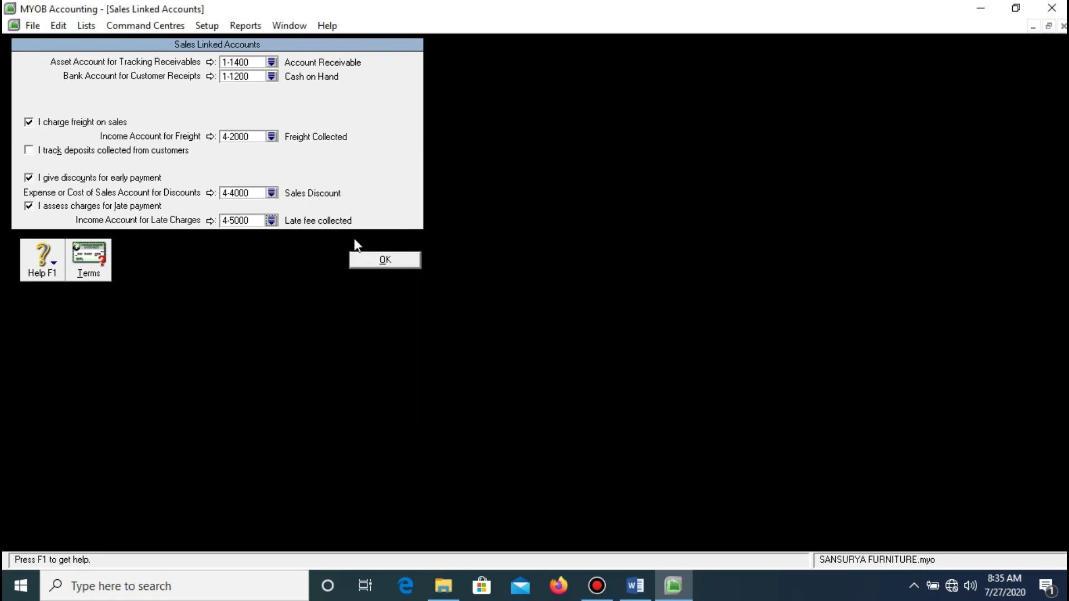
{"action": "left_click", "coordinate": [372, 260]}
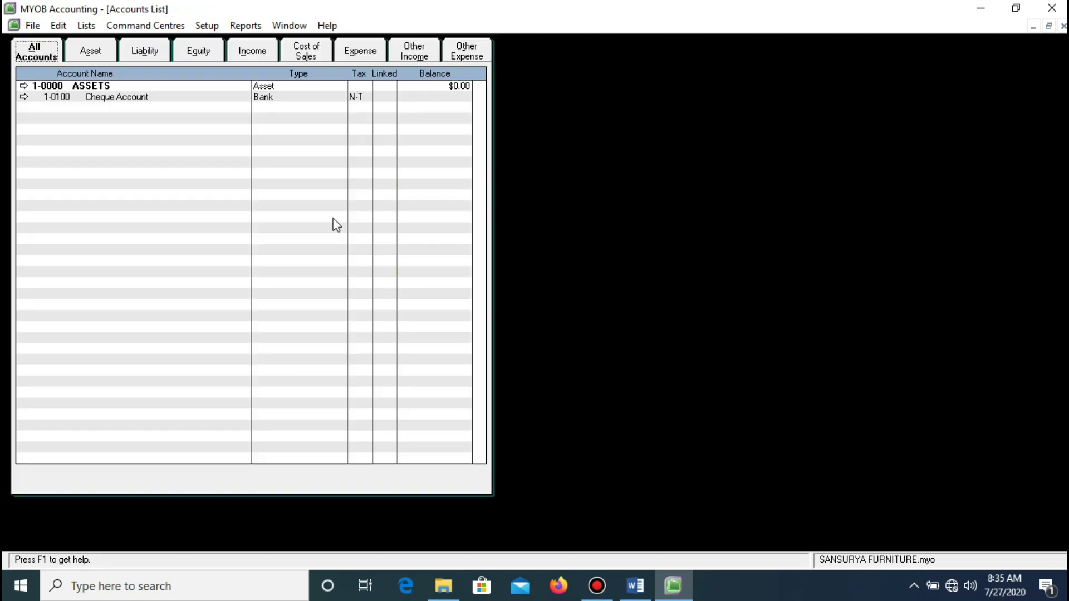
Open the purchases linked accounts and set the liability account for tracking payables to 2-1100 Accounts Payable
{"action": "left_click", "coordinate": [216, 27]}
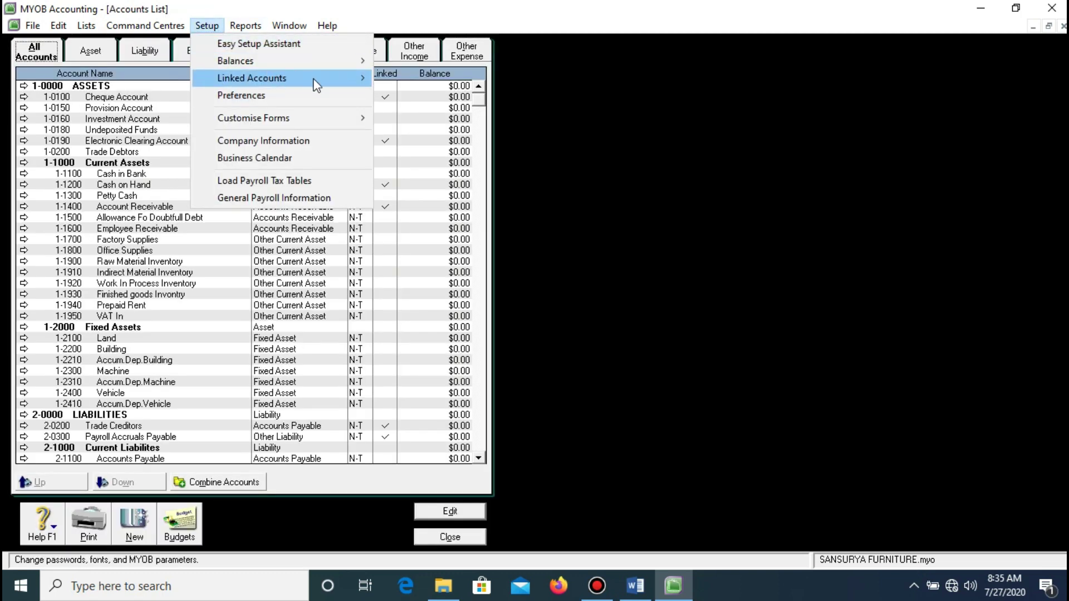
{"action": "mouse_move", "coordinate": [352, 81]}
{"action": "left_click", "coordinate": [394, 112]}
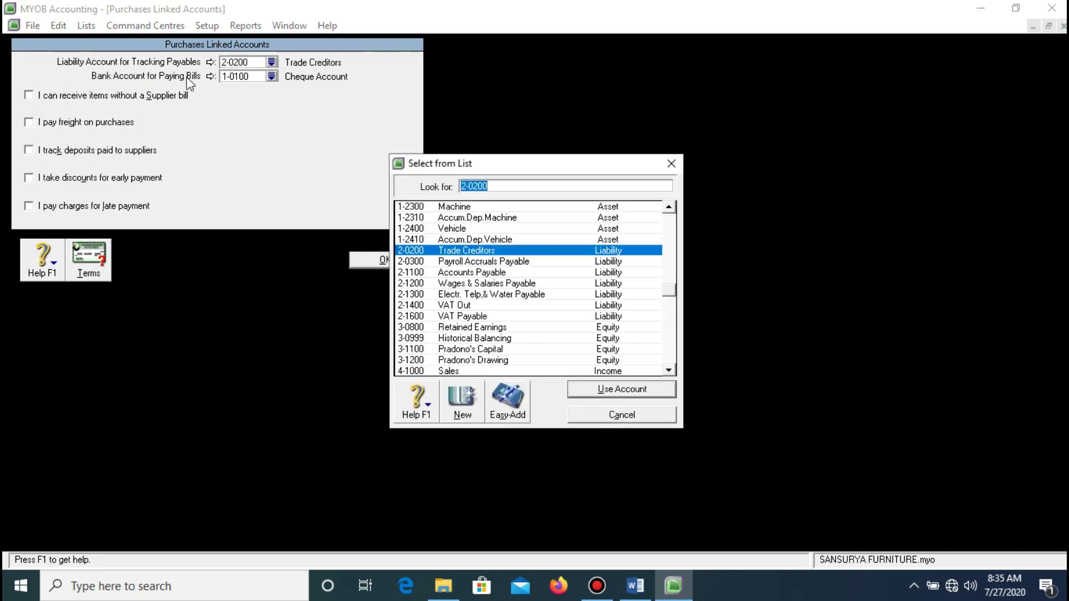
{"action": "left_click", "coordinate": [478, 272]}
{"action": "left_click", "coordinate": [602, 389]}
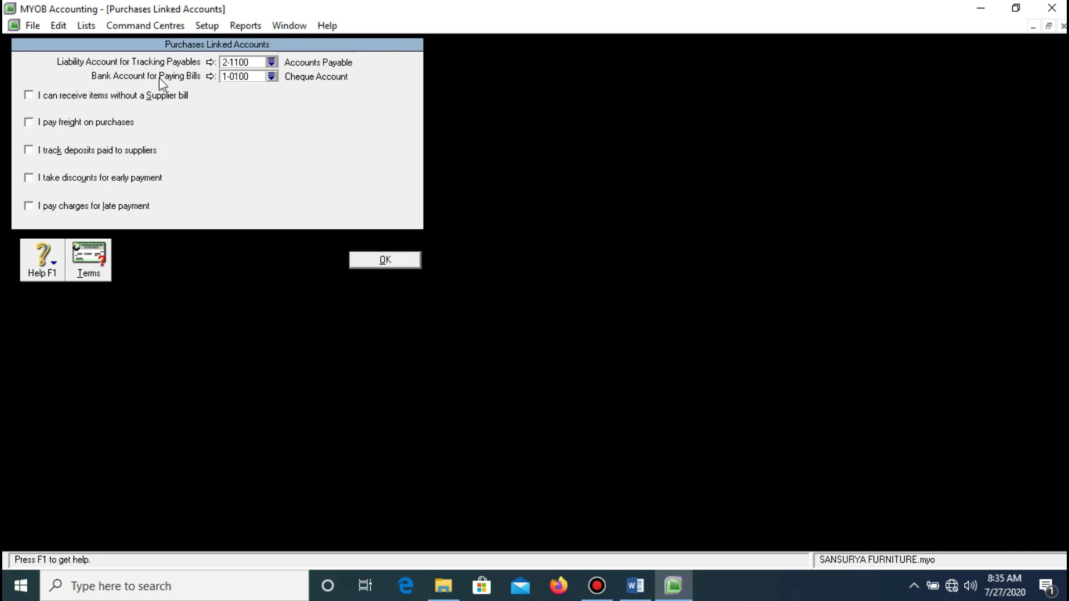
Set the linked bank account for paying bills to 1-1200 Cash on Hand
{"action": "left_click", "coordinate": [272, 76]}
{"action": "left_click", "coordinate": [474, 273]}
{"action": "left_click", "coordinate": [607, 389]}
Enable freight on purchases and link its expense or cost of sales account to 5-6000 Freight Paid
{"action": "left_click", "coordinate": [81, 125]}
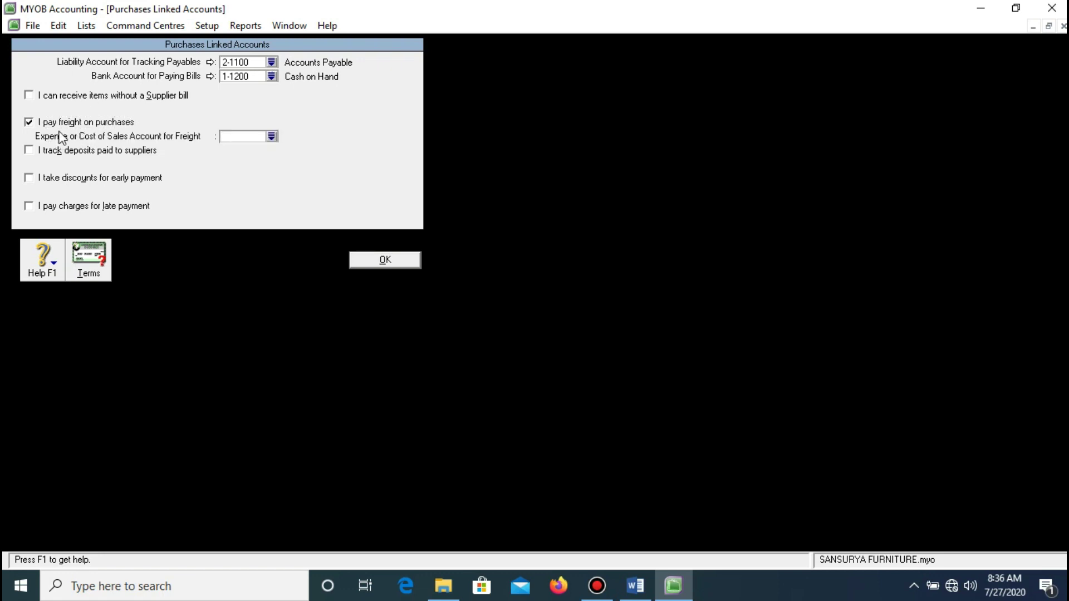
{"action": "left_click", "coordinate": [271, 137]}
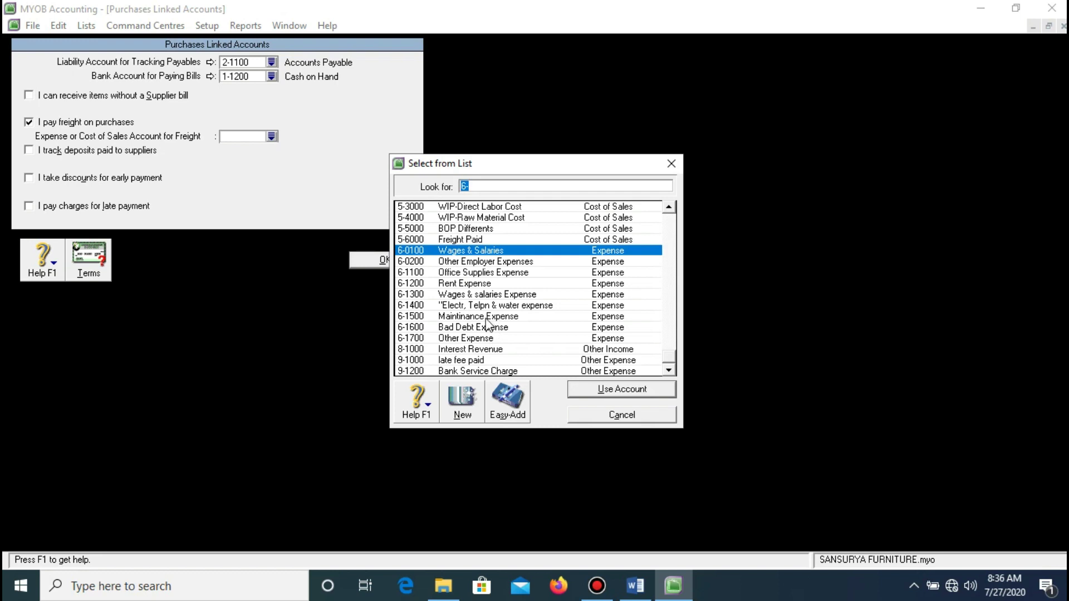
{"action": "left_click", "coordinate": [457, 242]}
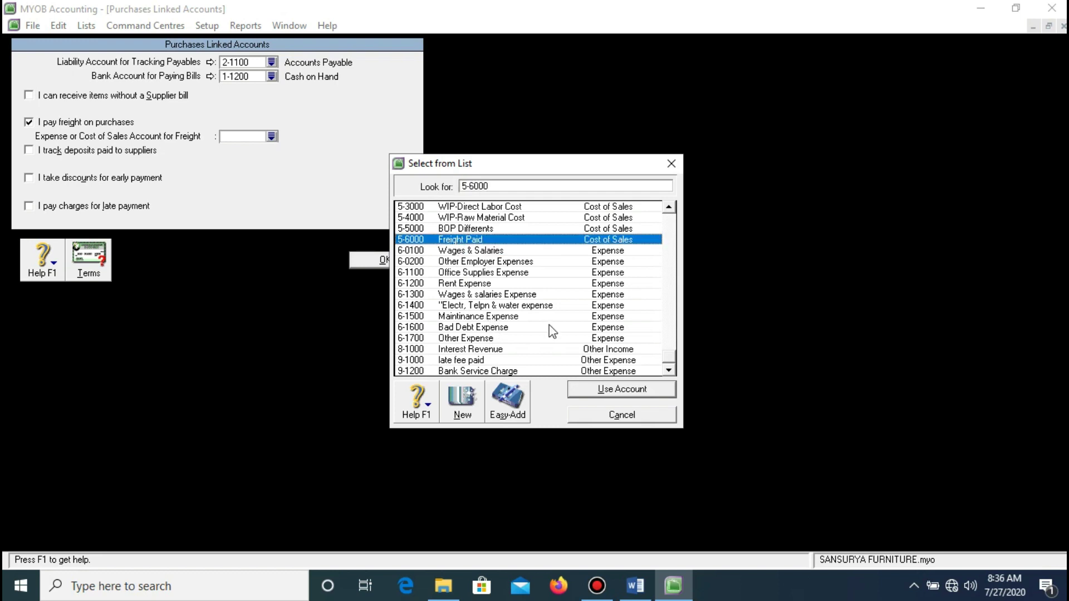
{"action": "left_click", "coordinate": [586, 393]}
{"action": "left_click", "coordinate": [100, 151]}
{"action": "left_click", "coordinate": [98, 153]}
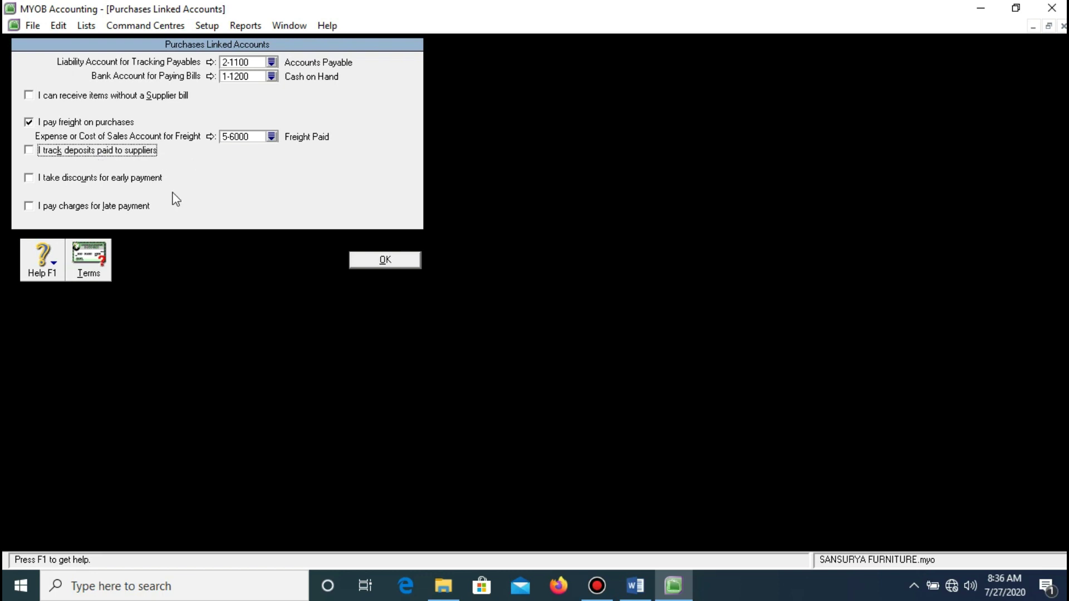
{"action": "left_click", "coordinate": [97, 150]}
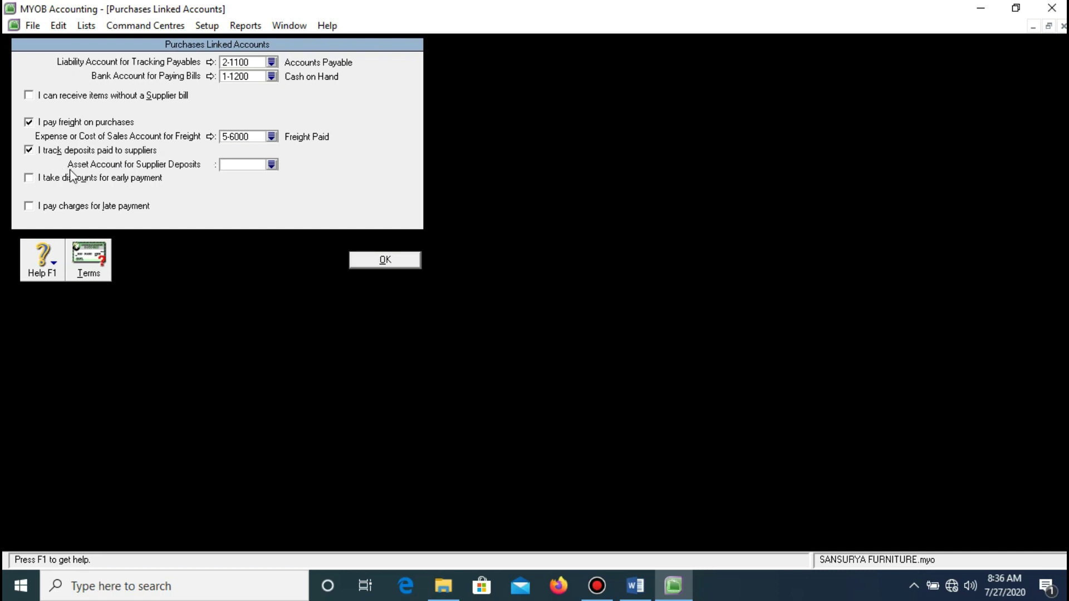
{"action": "left_click", "coordinate": [61, 152]}
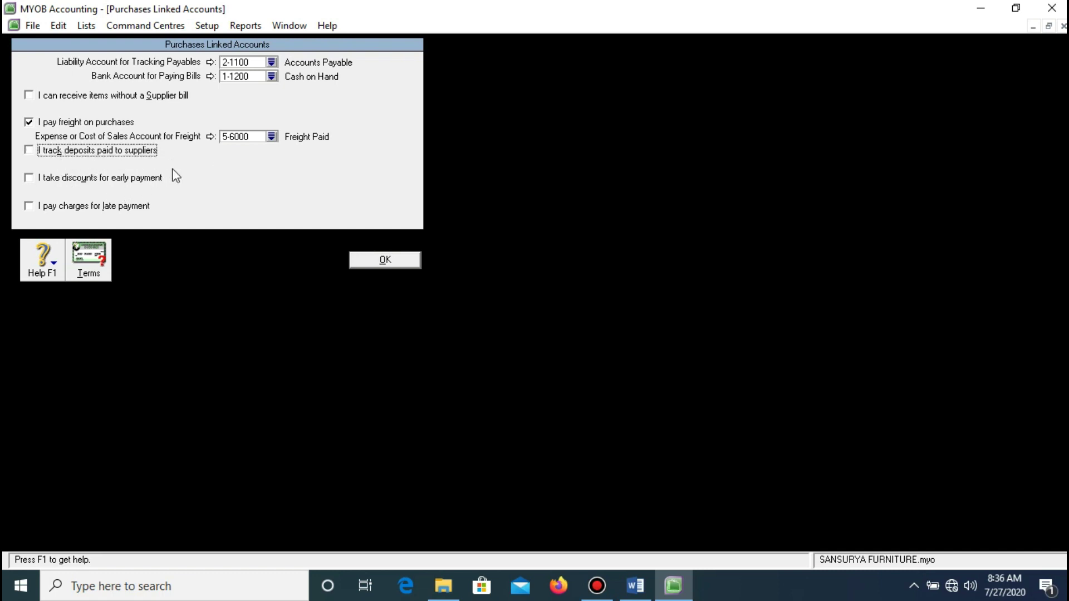
Enable discounts for early payment in the purchases linked accounts
{"action": "left_click", "coordinate": [93, 178]}
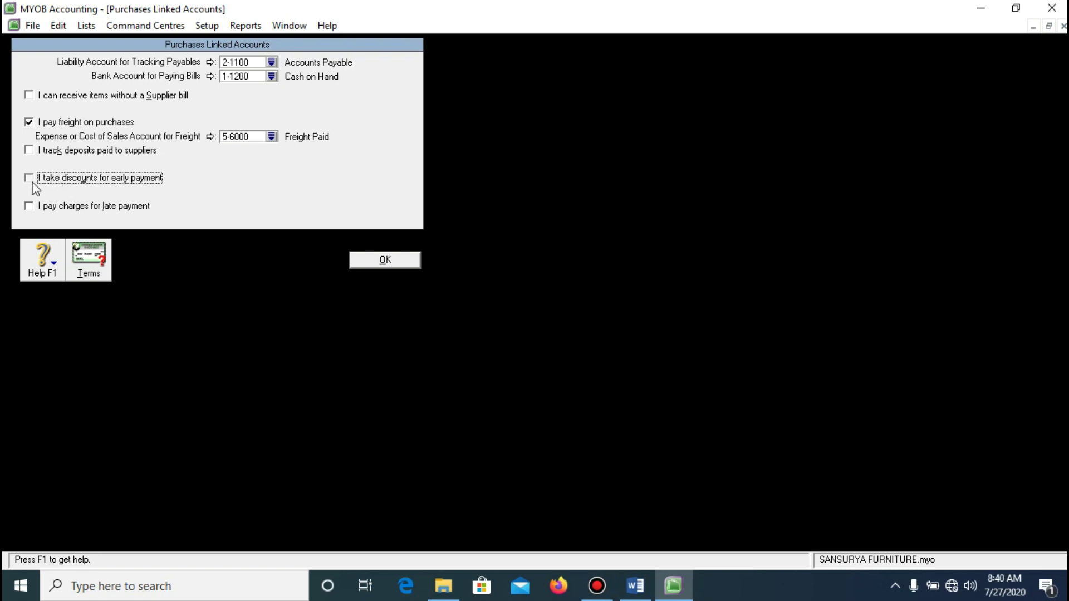
{"action": "left_click", "coordinate": [29, 178]}
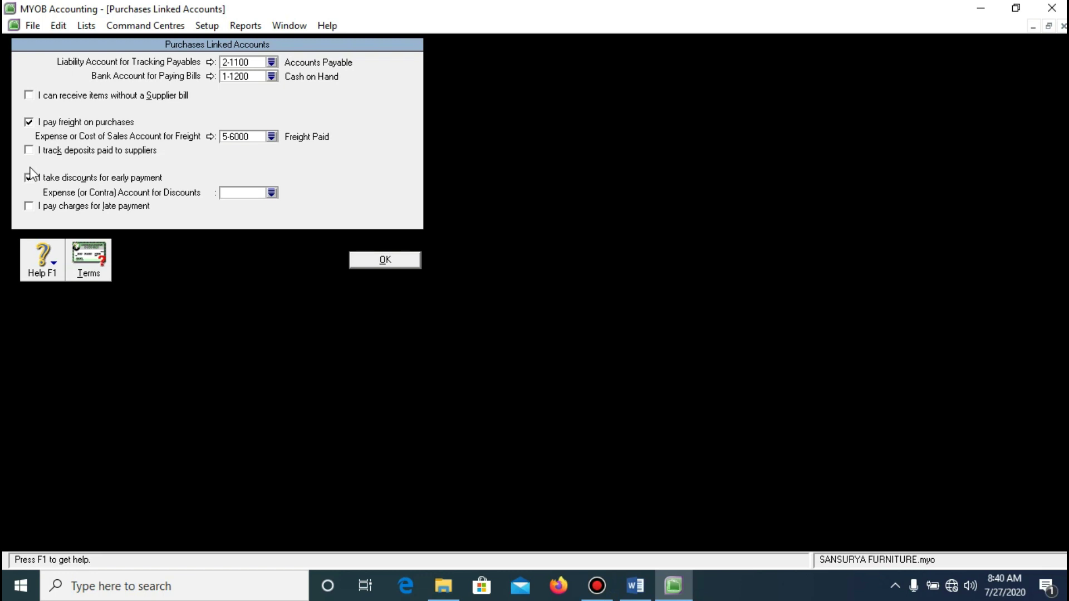
{"action": "left_click", "coordinate": [271, 192]}
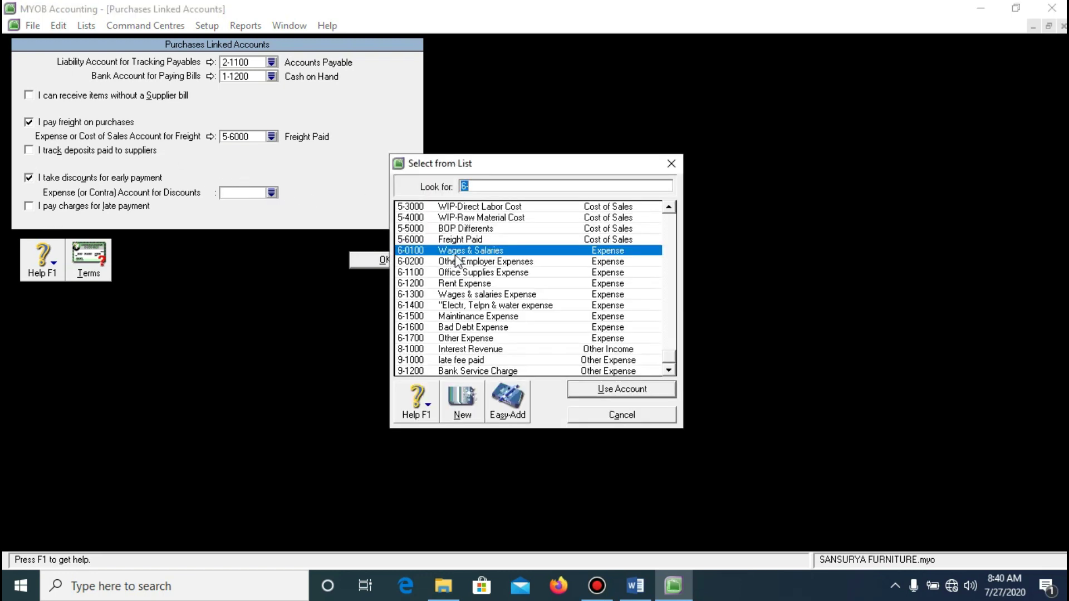
{"action": "scroll", "coordinate": [459, 267], "scroll_direction": "up", "scroll_amount": 2}
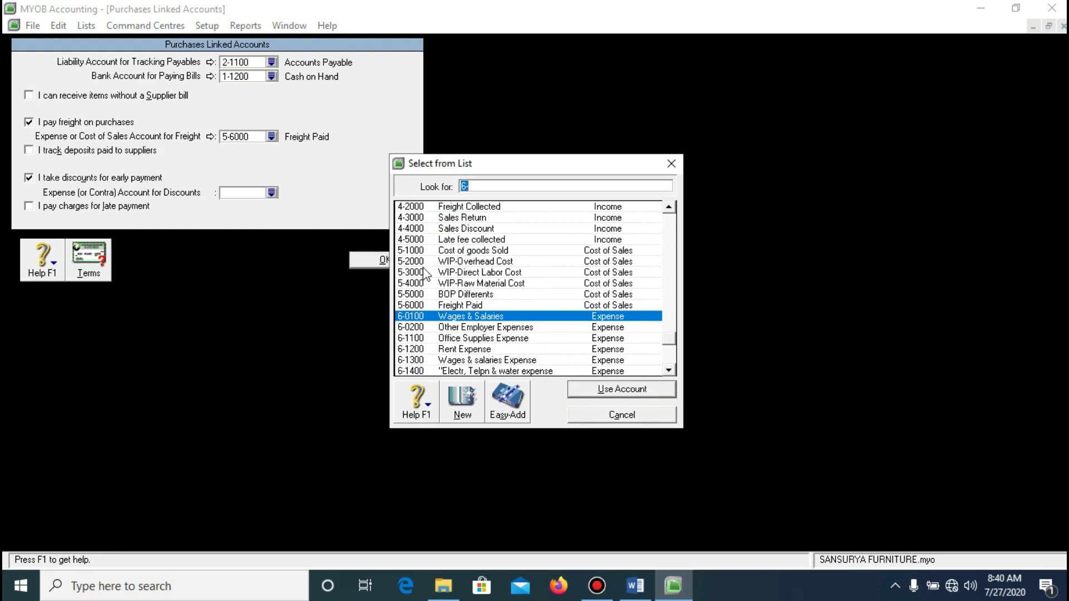
{"action": "left_click", "coordinate": [463, 400]}
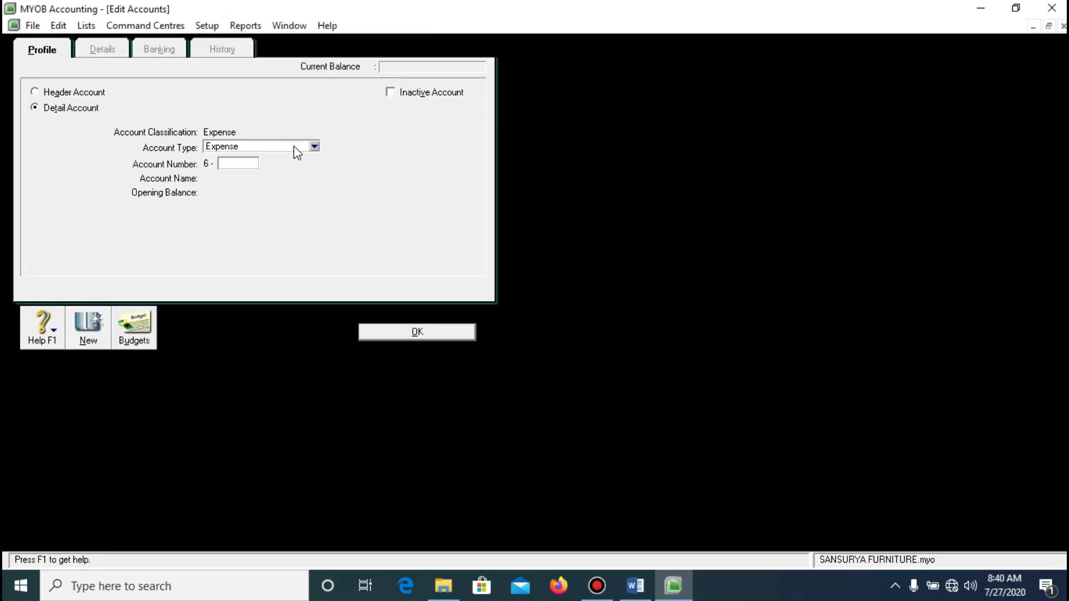
{"action": "left_click", "coordinate": [295, 151]}
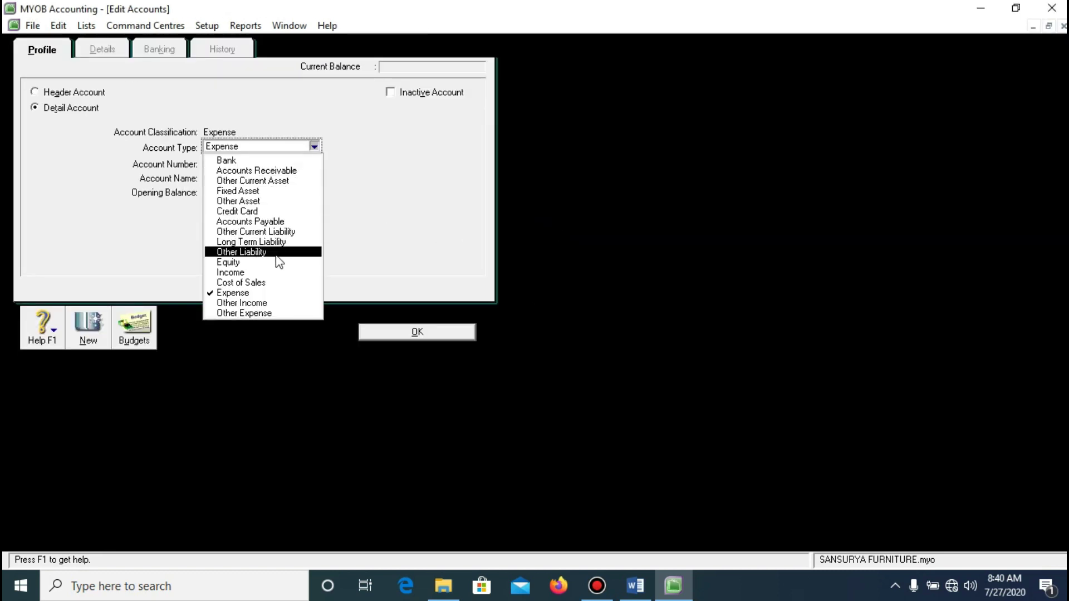
{"action": "left_click", "coordinate": [289, 281]}
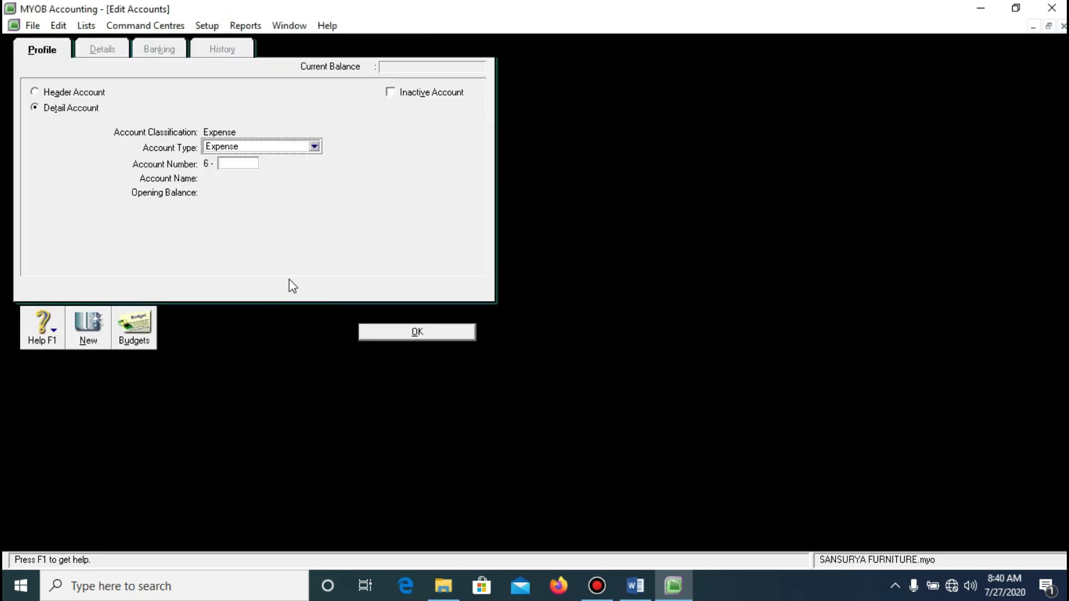
{"action": "left_click", "coordinate": [239, 164]}
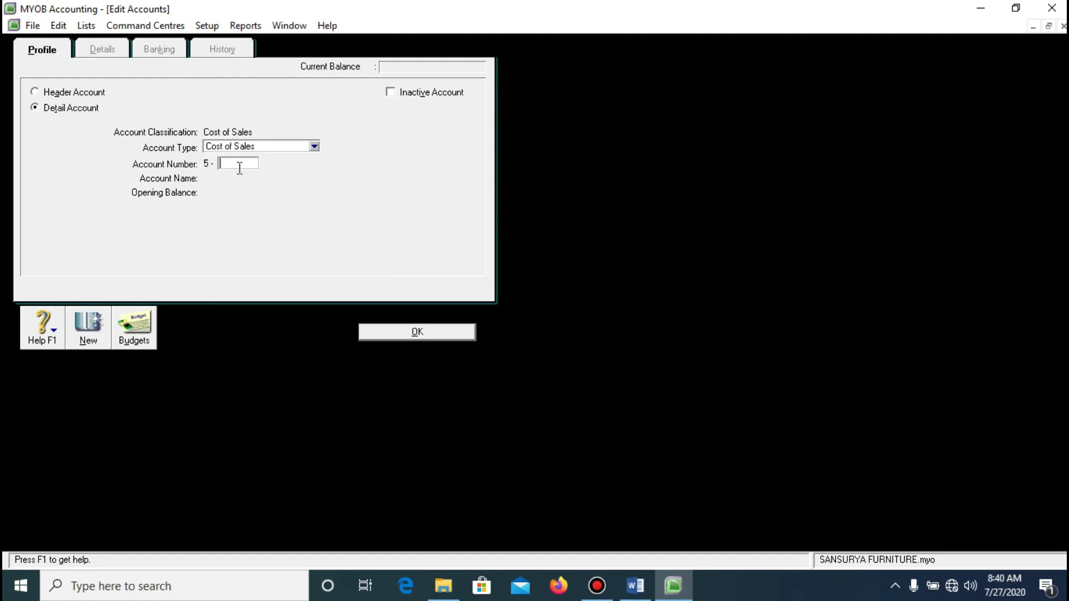
{"action": "left_click", "coordinate": [411, 338]}
Create a Cost of Sales detail account numbered 5-7000 and named "purchases discount" from the purchases discount account selection
{"action": "left_click", "coordinate": [272, 193]}
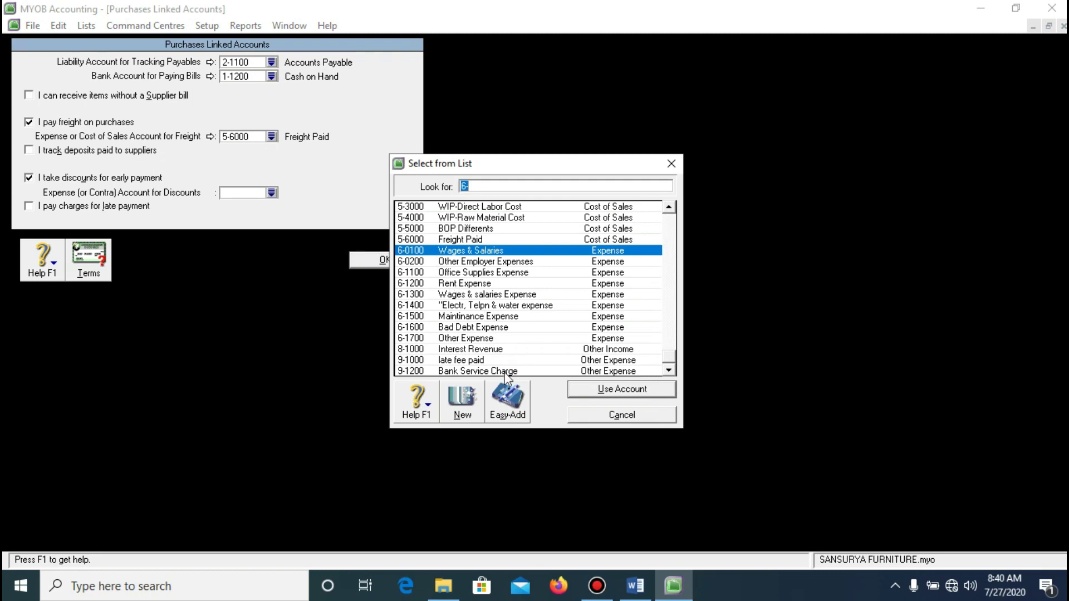
{"action": "left_click", "coordinate": [463, 400]}
{"action": "left_click", "coordinate": [266, 148]}
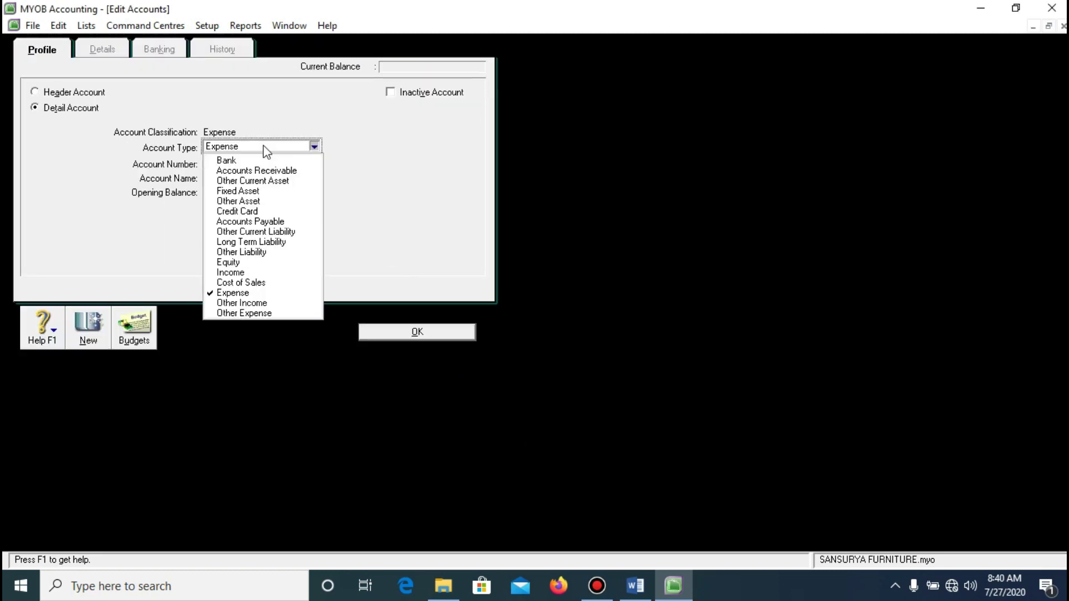
{"action": "left_click", "coordinate": [262, 283]}
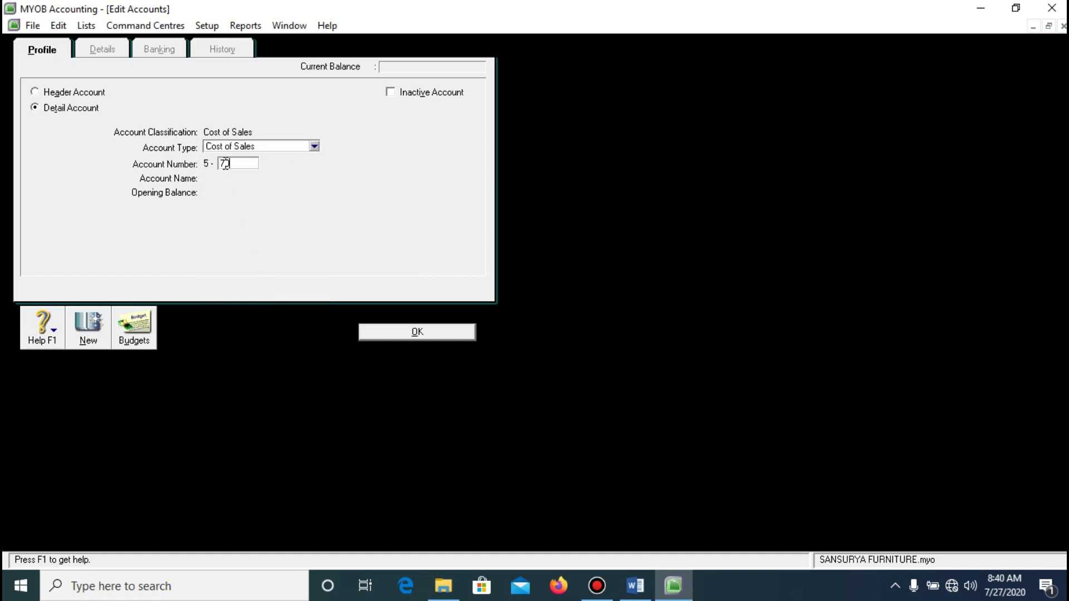
{"action": "key", "text": "Tab"}
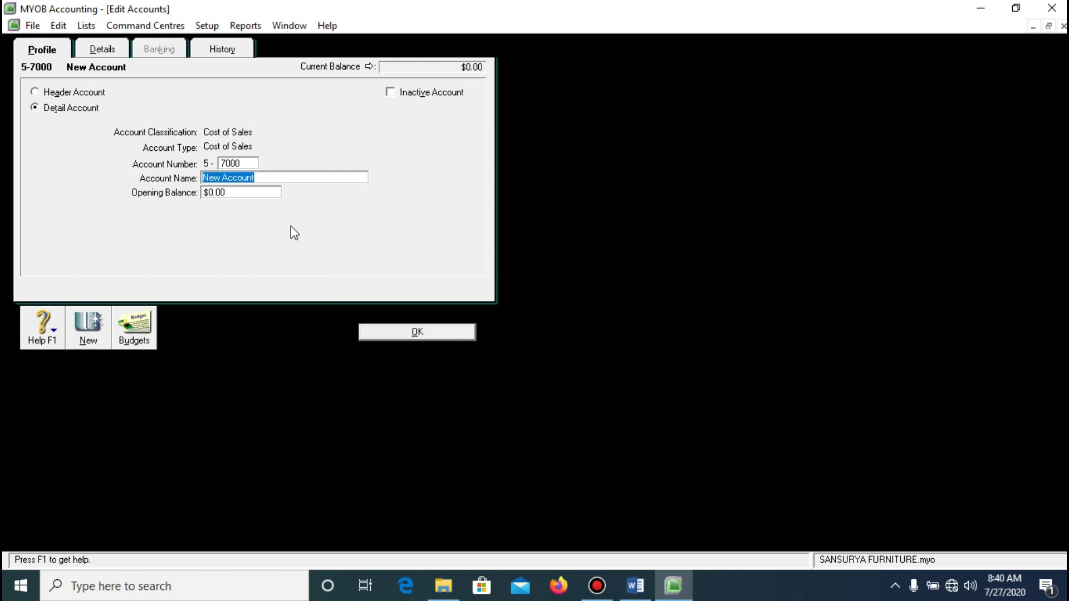
{"action": "type", "text": "purc"}
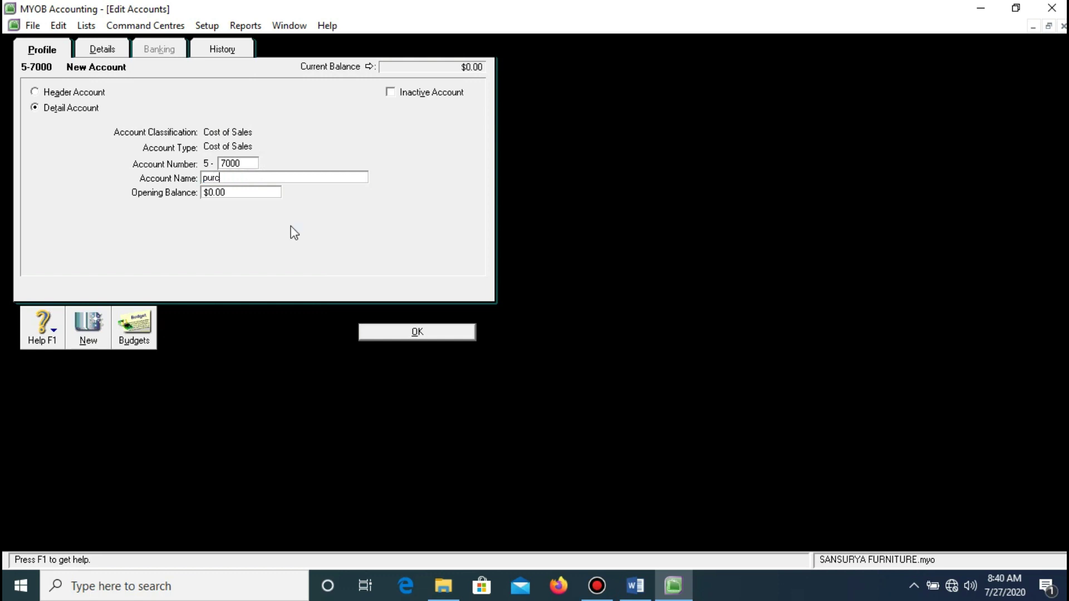
{"action": "type", "text": "hases discount"}
{"action": "left_click", "coordinate": [451, 336]}
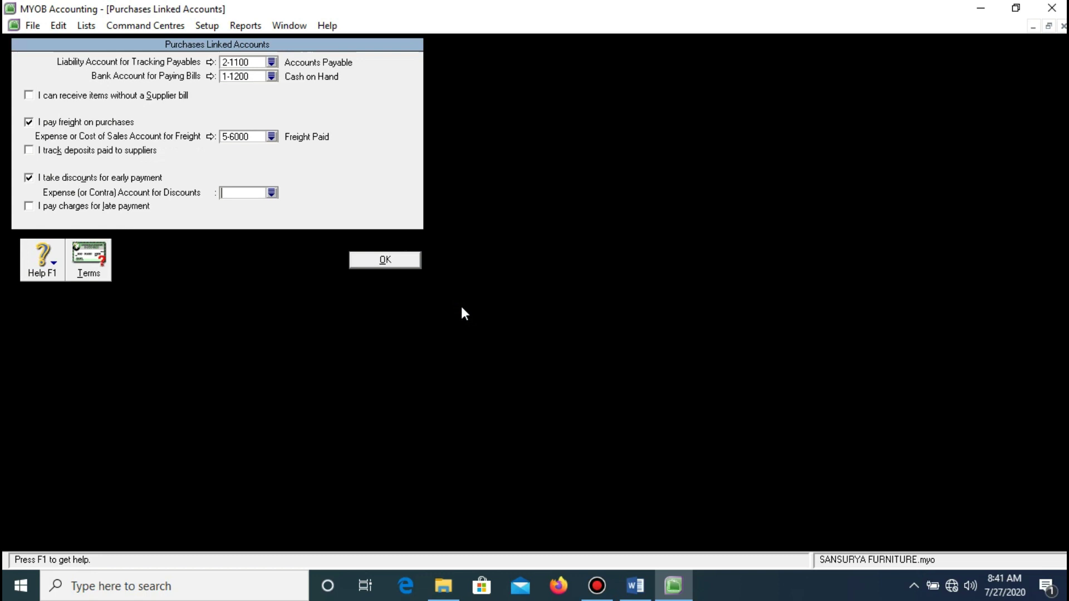
Link the account for early-payment discounts on purchases to 5-7000 purchases discount
{"action": "type", "text": "6"}
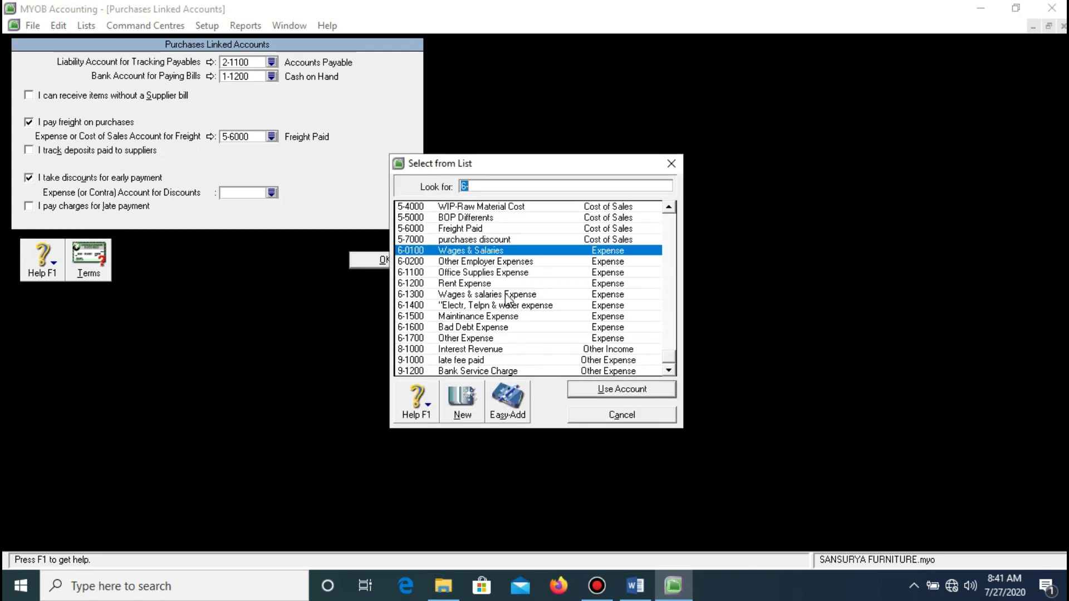
{"action": "left_click", "coordinate": [462, 239]}
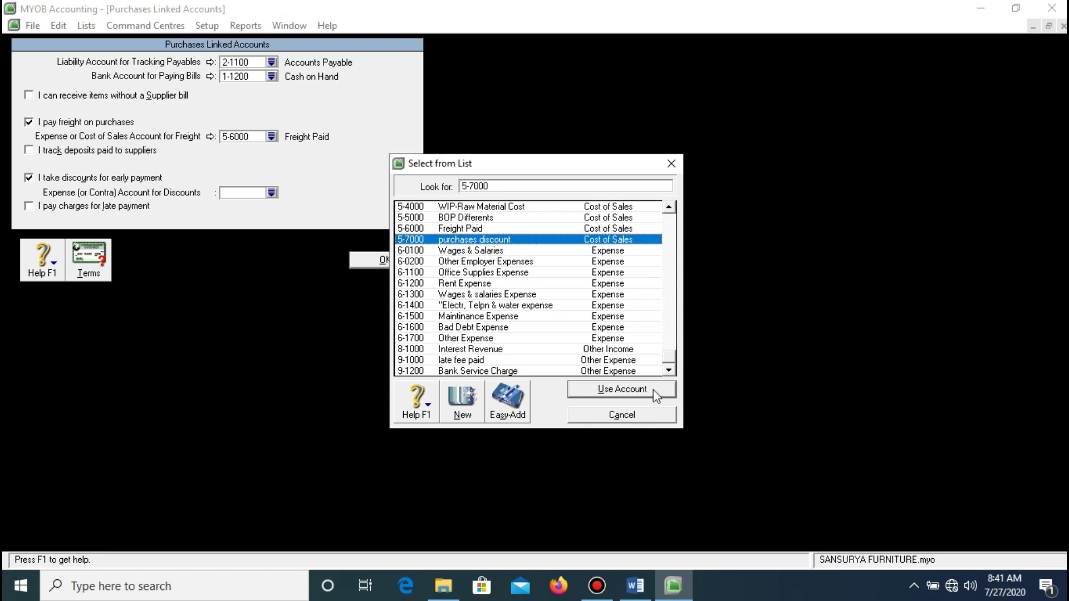
{"action": "left_click", "coordinate": [593, 389]}
Enable late-payment charges on purchases, link their expense account to 9-1000 late fee paid, and confirm the purchases linked accounts
{"action": "left_click", "coordinate": [95, 208]}
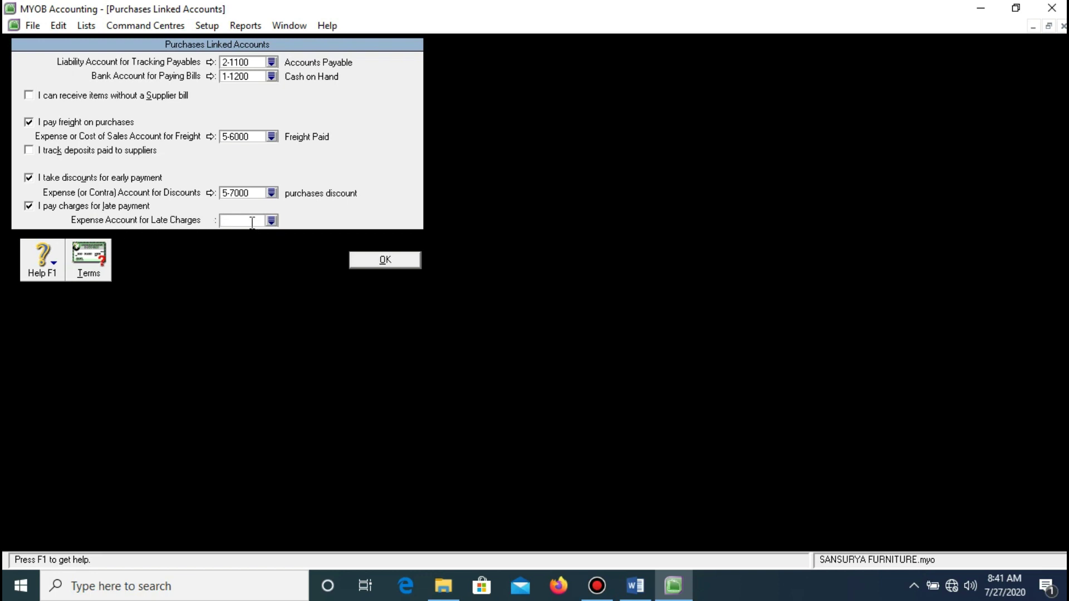
{"action": "left_click", "coordinate": [271, 221]}
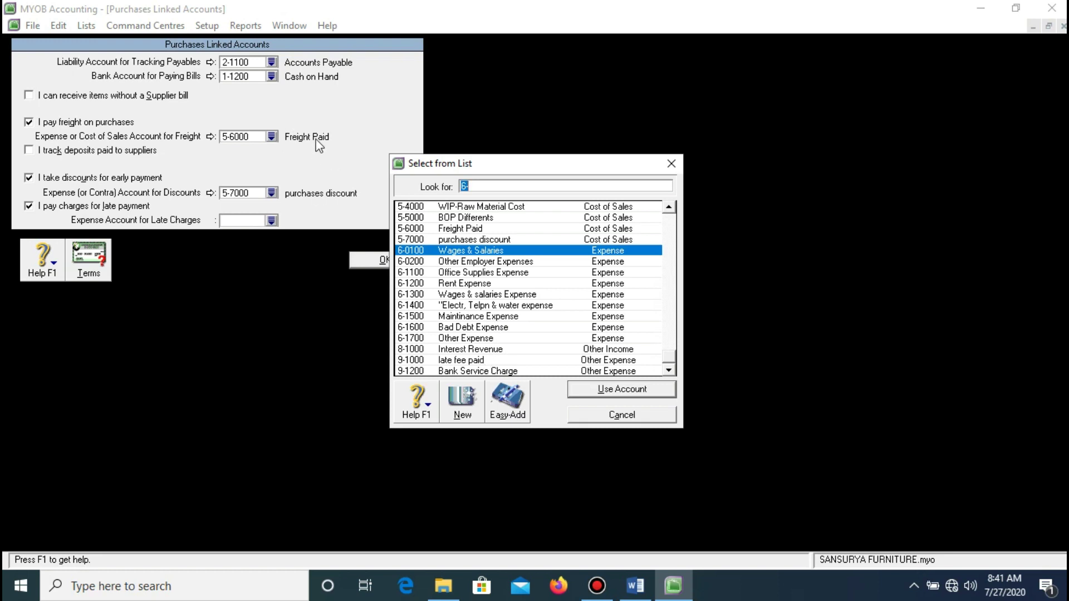
{"action": "type", "text": "9-1000"}
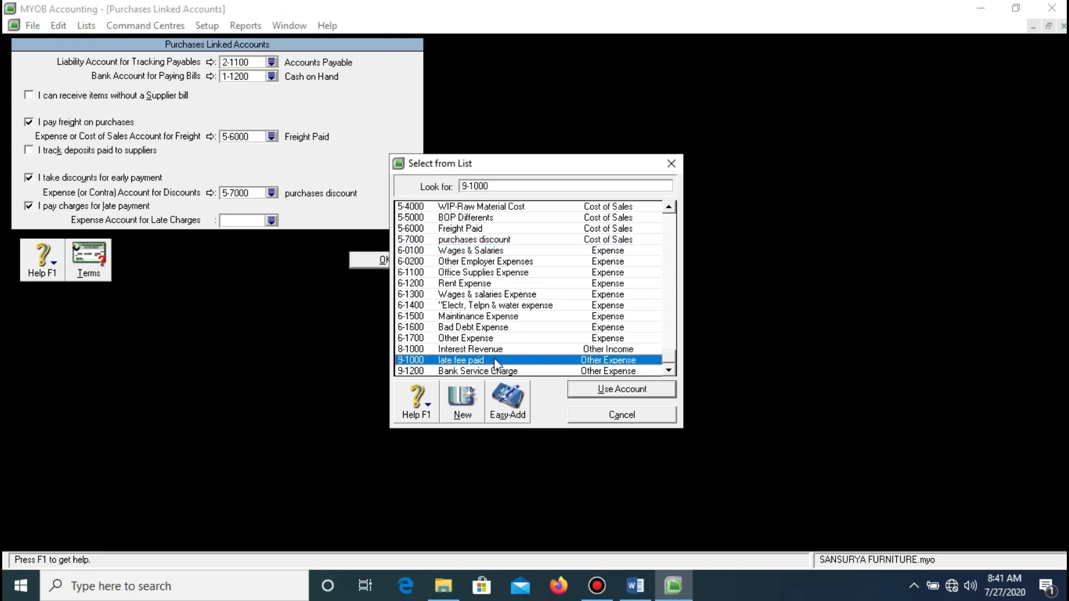
{"action": "left_click", "coordinate": [628, 397]}
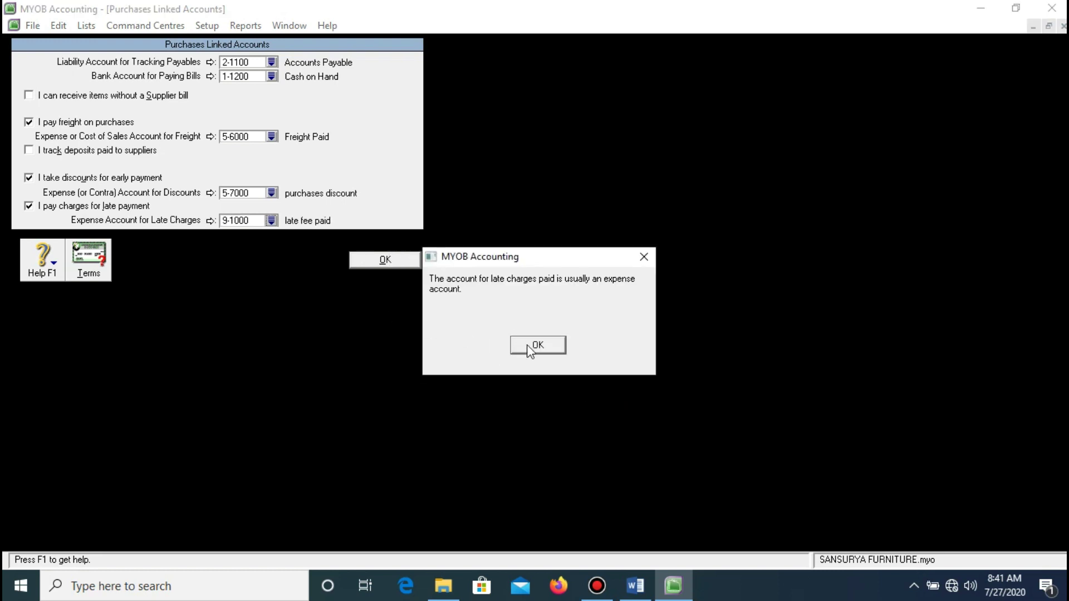
{"action": "left_click", "coordinate": [536, 344]}
{"action": "left_click", "coordinate": [379, 261]}
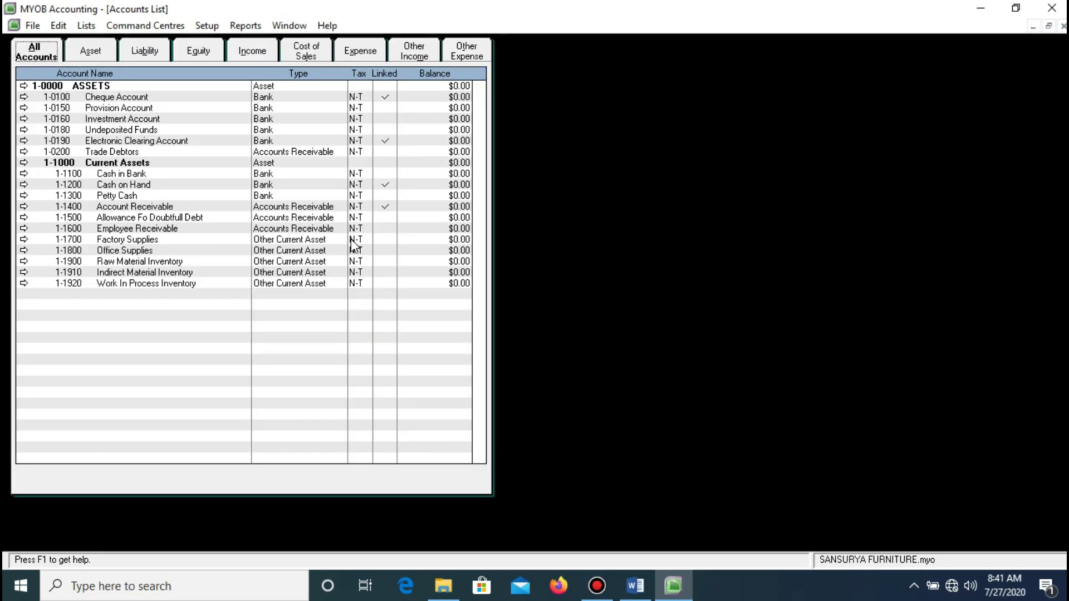
Open the payroll linked accounts and link the bank accounts for cash and cheque payments to 1-1200 Cash on Hand
{"action": "left_click", "coordinate": [212, 27]}
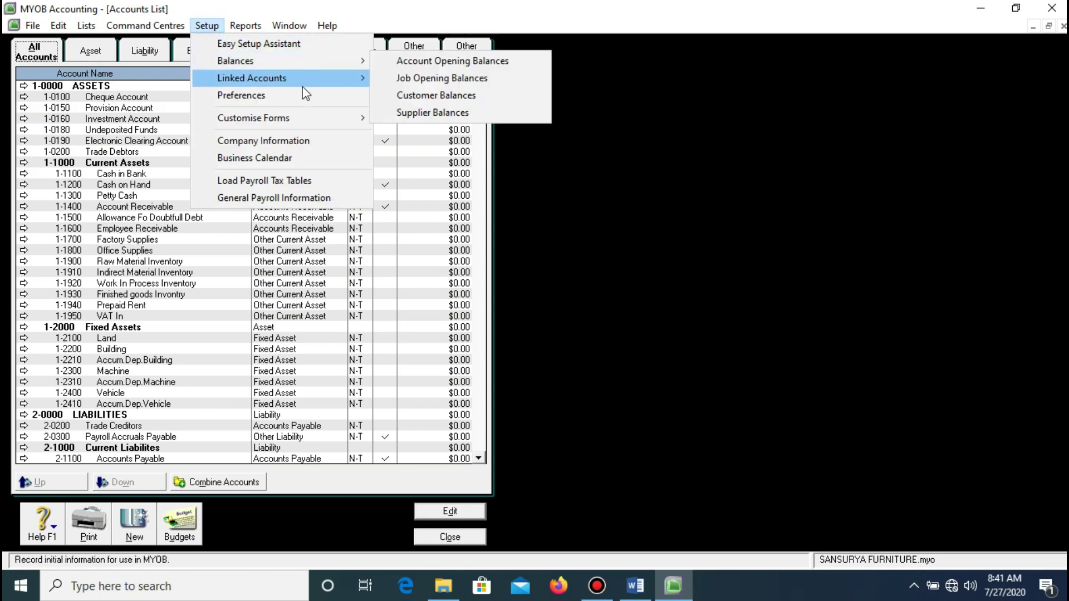
{"action": "mouse_move", "coordinate": [343, 81]}
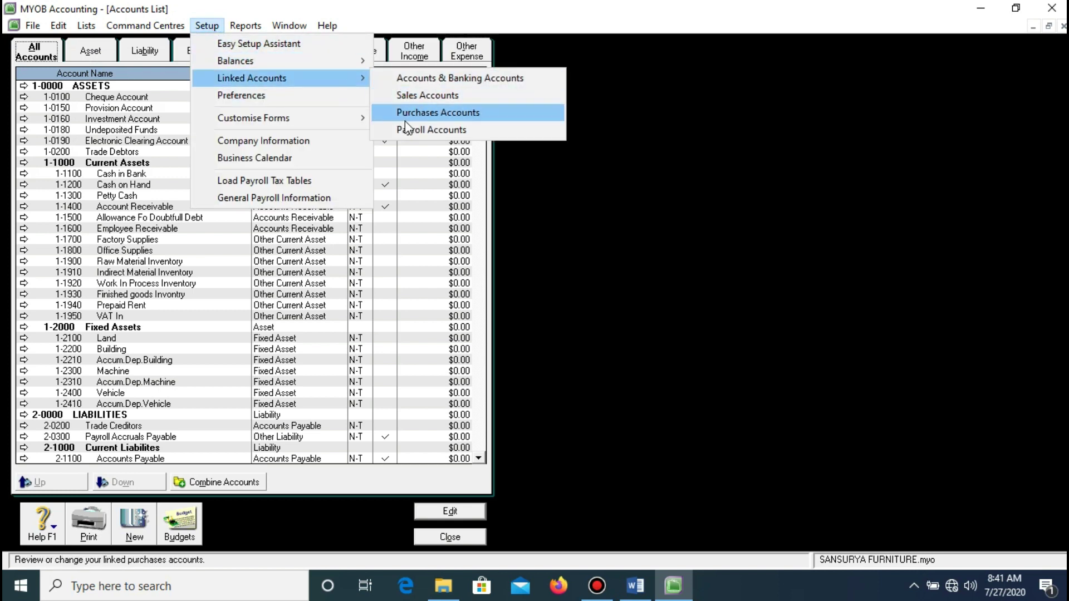
{"action": "left_click", "coordinate": [405, 127]}
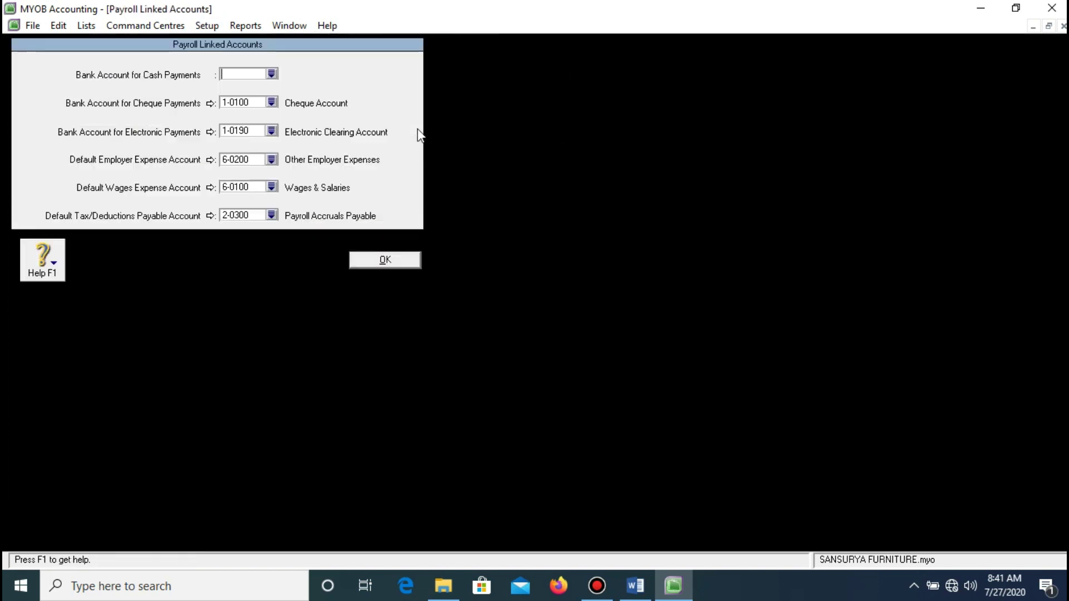
{"action": "left_click", "coordinate": [271, 74]}
{"action": "type", "text": "1-1200"}
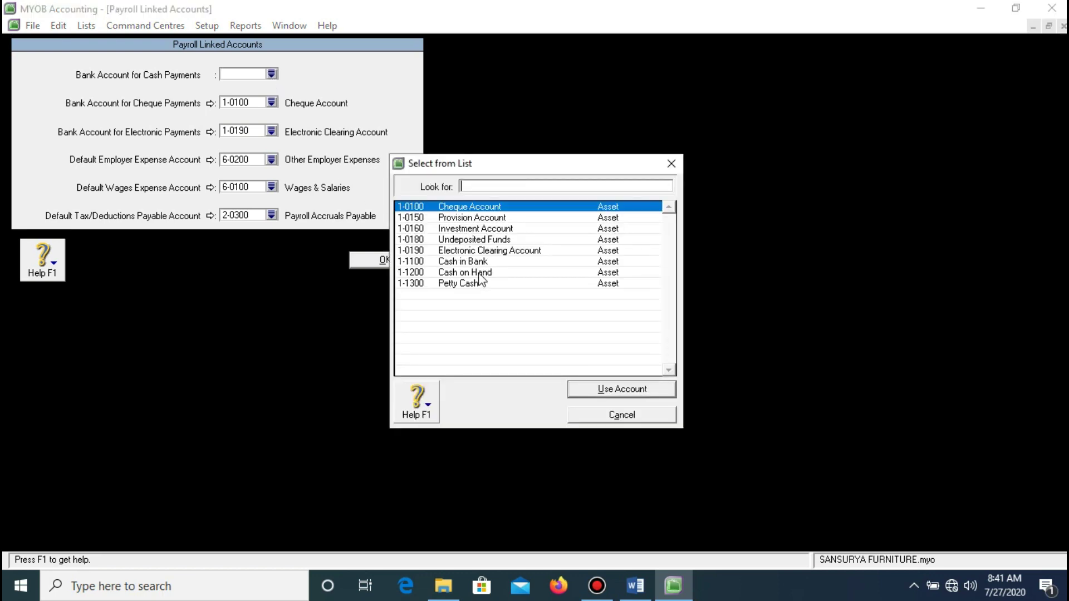
{"action": "left_click", "coordinate": [606, 393]}
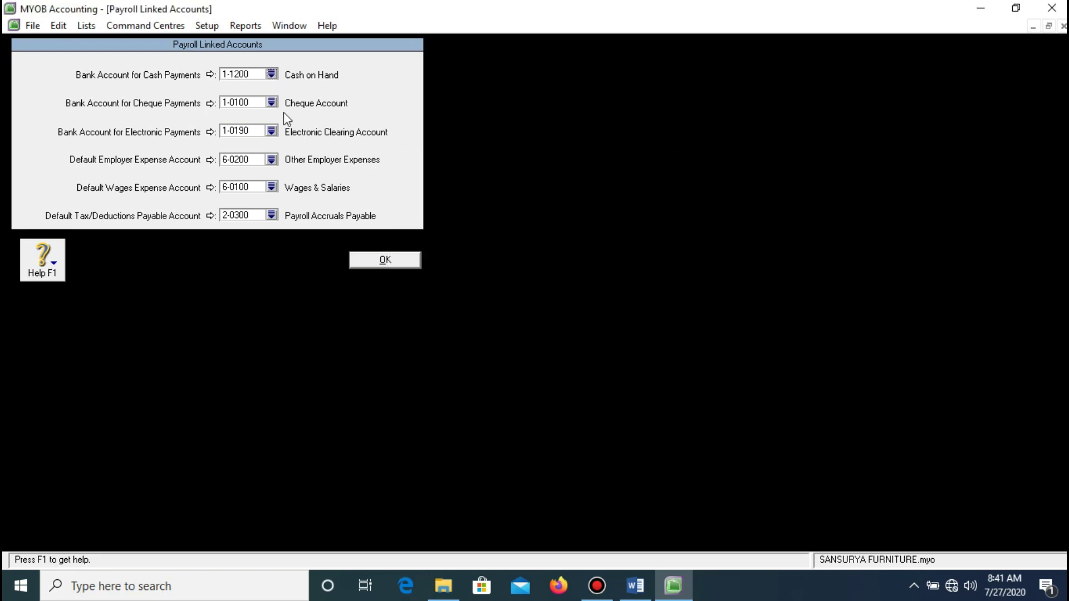
{"action": "left_click", "coordinate": [271, 102]}
{"action": "left_click", "coordinate": [494, 273]}
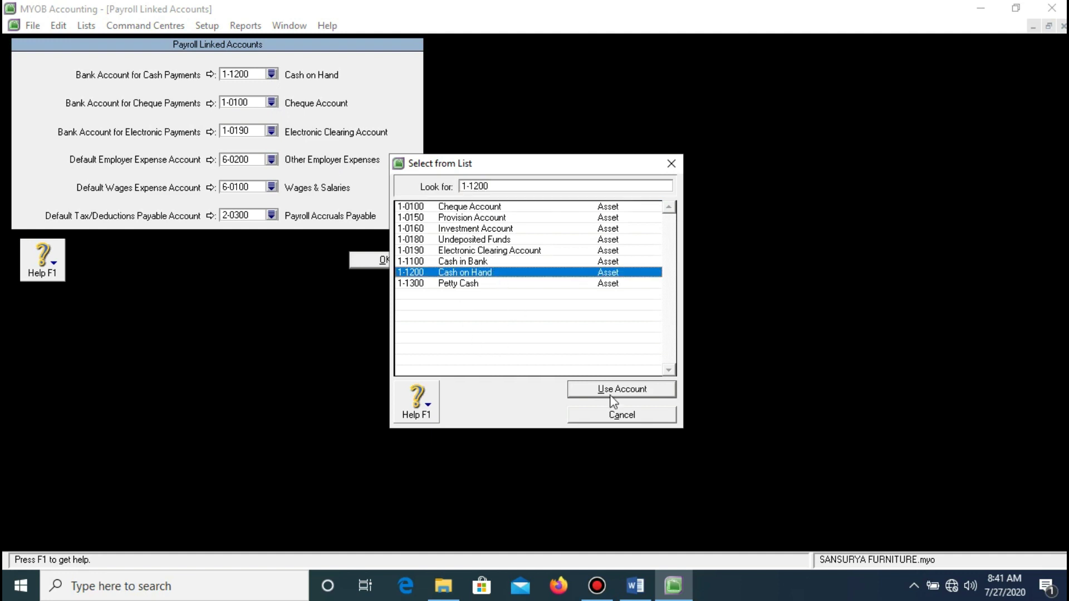
{"action": "left_click", "coordinate": [620, 398]}
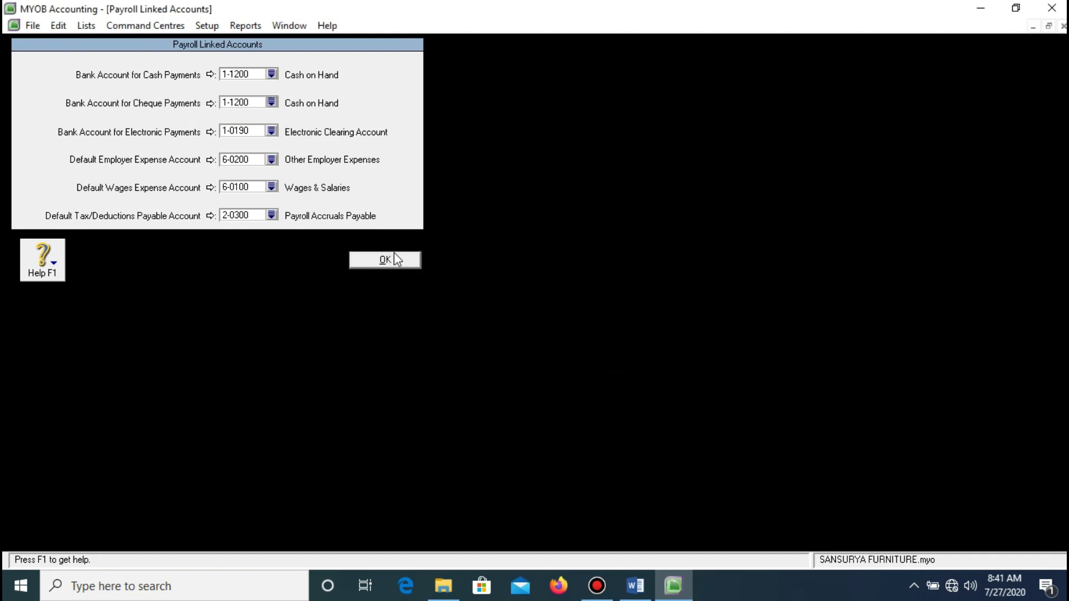
Link the default employer expense and default wages expense accounts for payroll to 6-1300 Wages & salaries Expense
{"action": "left_click", "coordinate": [272, 160]}
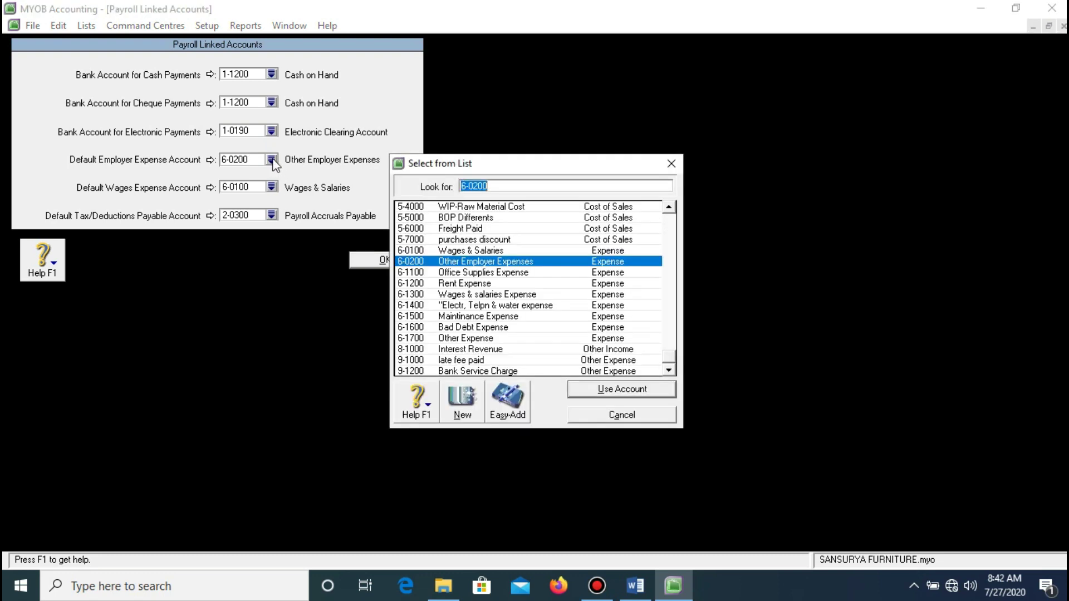
{"action": "left_click", "coordinate": [546, 295]}
{"action": "left_click", "coordinate": [621, 389]}
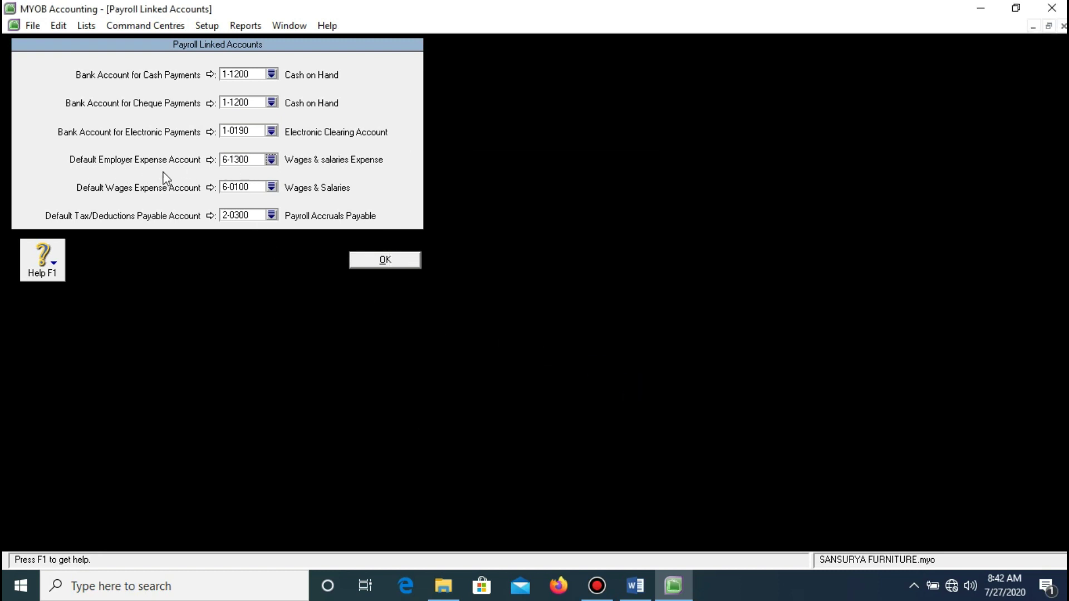
{"action": "left_click", "coordinate": [271, 187]}
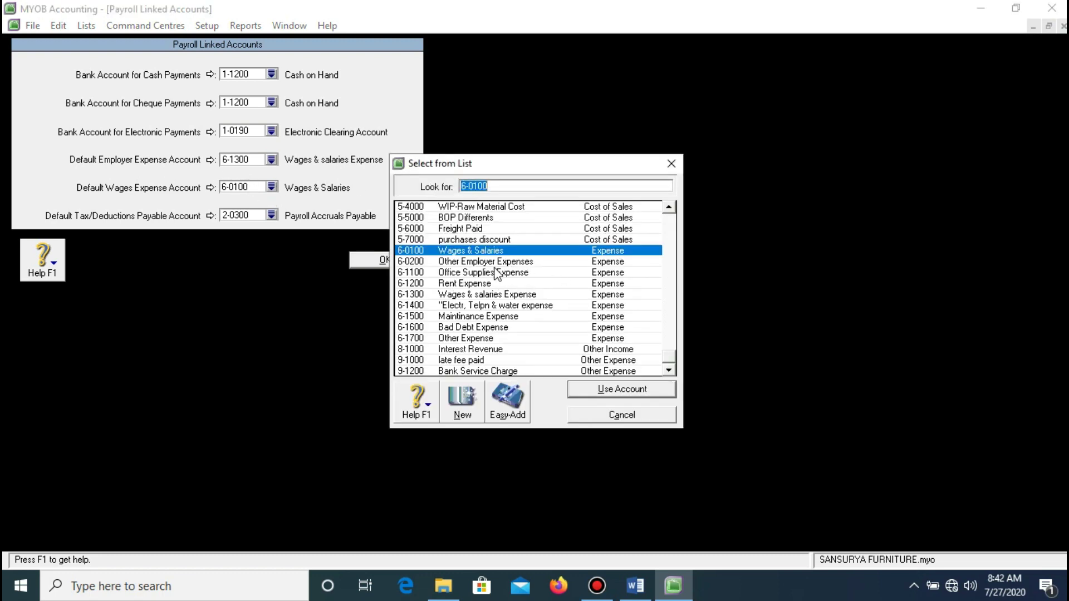
{"action": "left_click", "coordinate": [495, 295]}
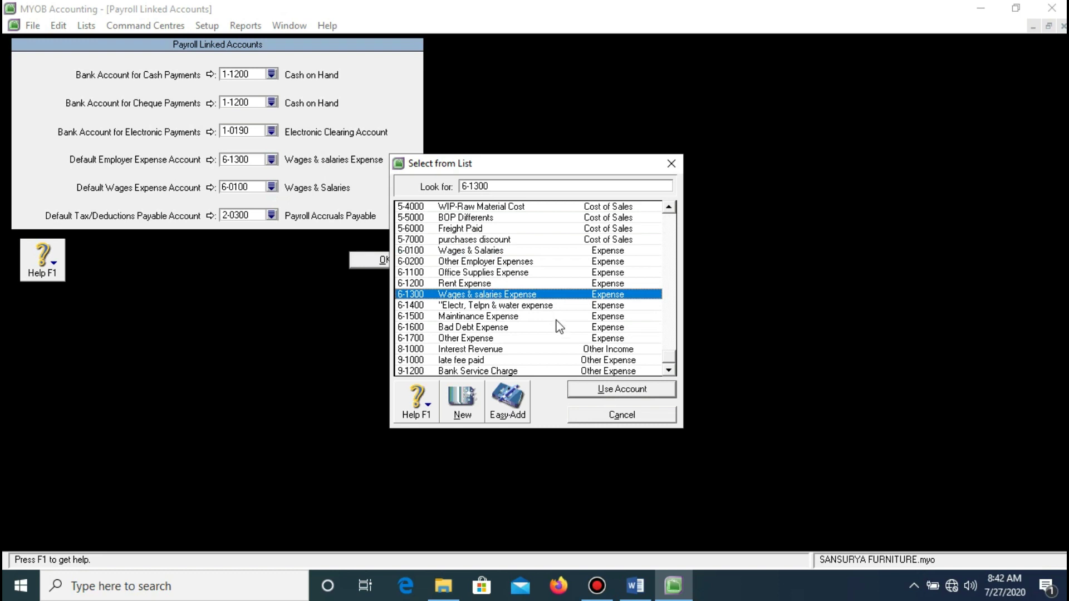
{"action": "left_click", "coordinate": [622, 390]}
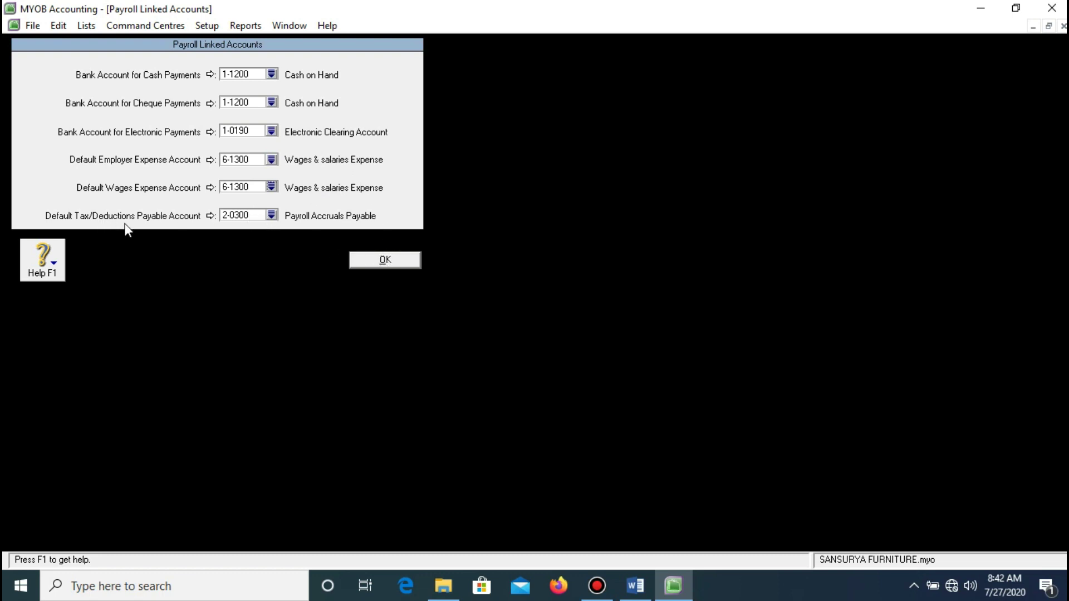
Link the default tax/deductions payable account to 2-1600 VAT Payable and confirm the payroll linked accounts
{"action": "left_click", "coordinate": [271, 216]}
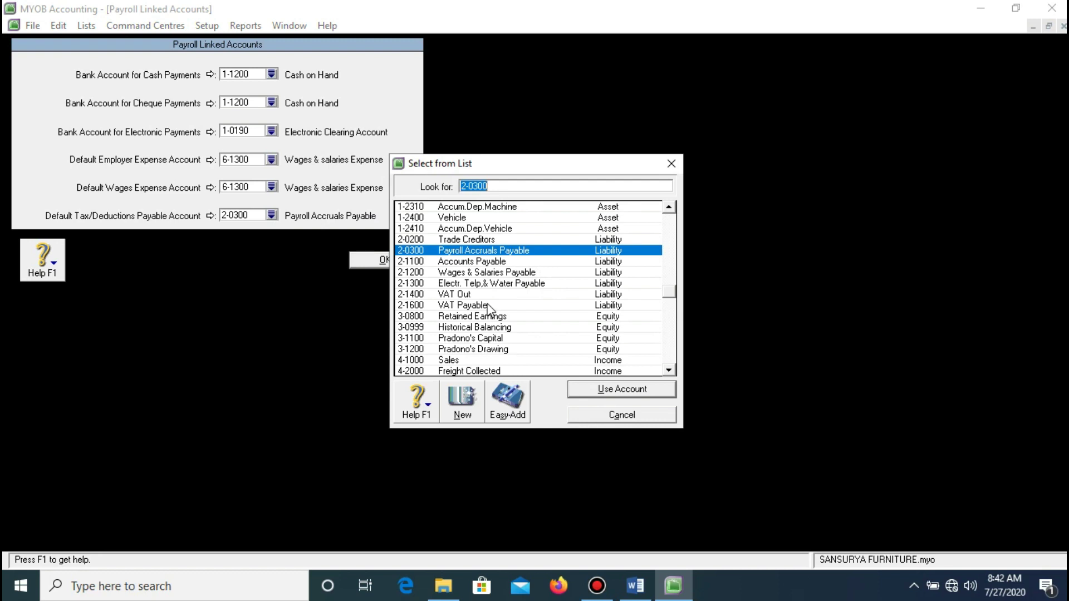
{"action": "left_click", "coordinate": [452, 306]}
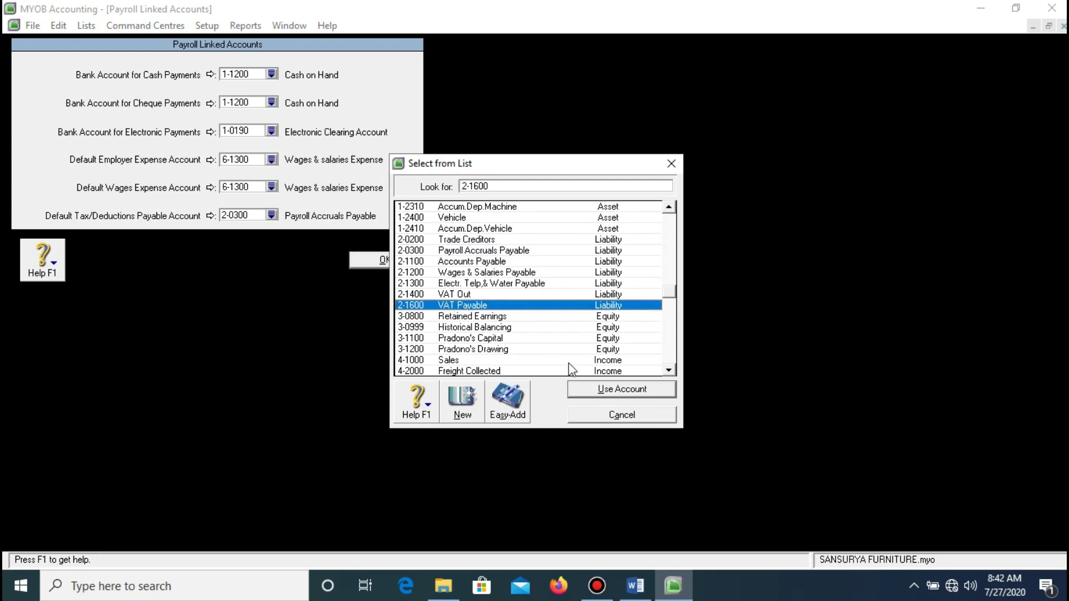
{"action": "left_click", "coordinate": [579, 393]}
{"action": "left_click", "coordinate": [357, 265]}
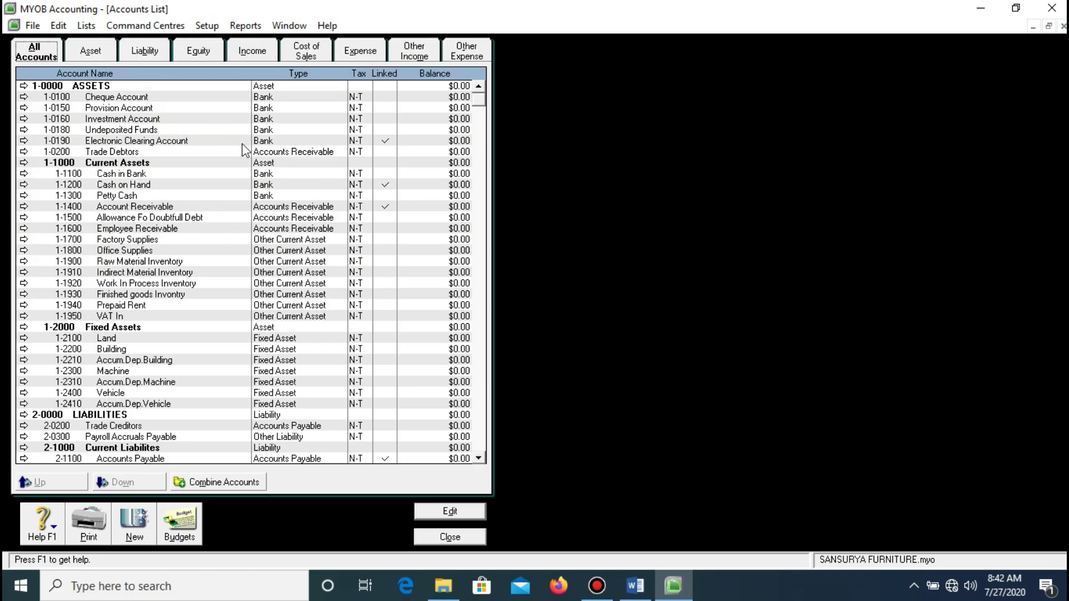
Review the asset, other expense and other income accounts in the accounts list
{"action": "left_click", "coordinate": [112, 61]}
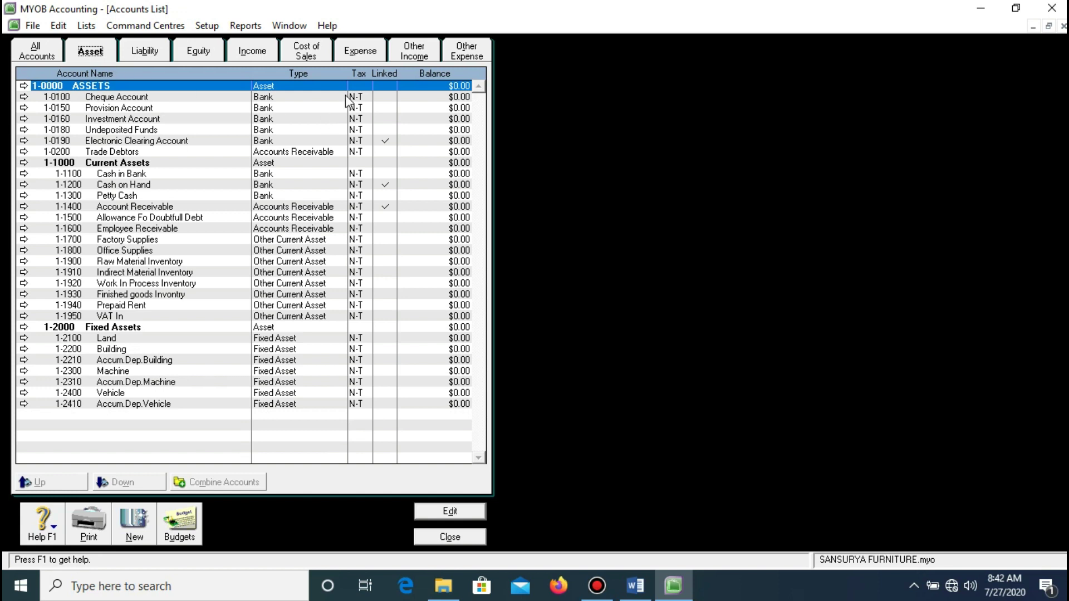
{"action": "left_click", "coordinate": [470, 56]}
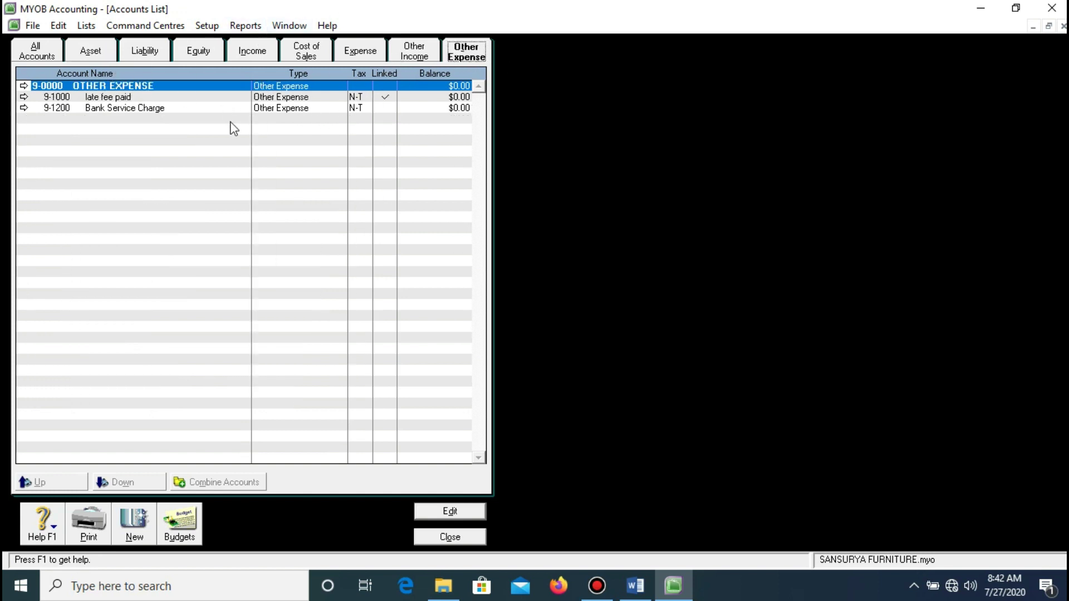
{"action": "left_click", "coordinate": [414, 55]}
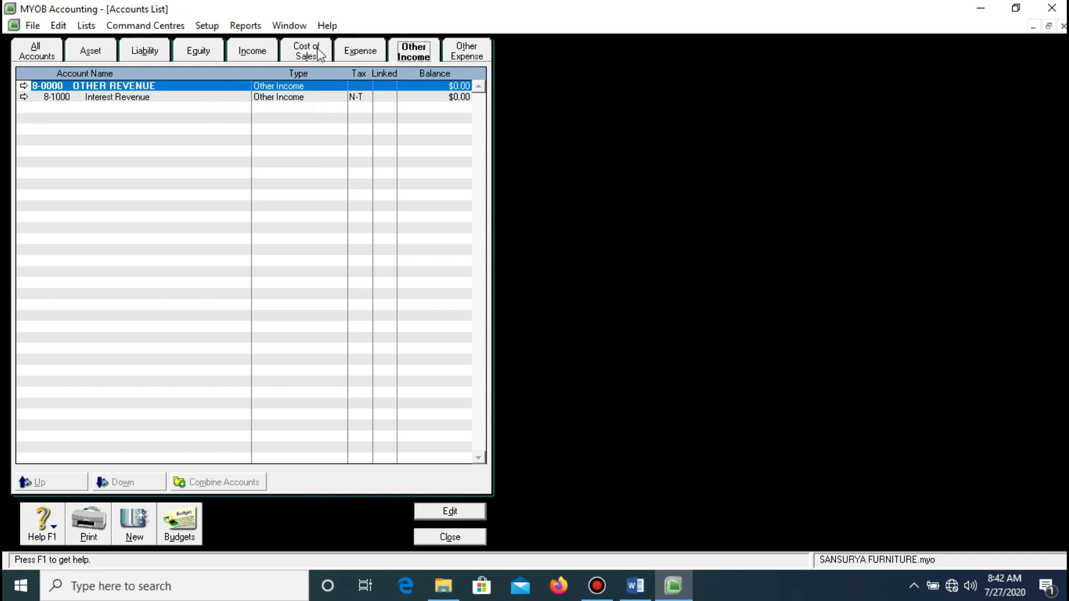
Delete the unlinked expense account 6-0100 Wages & Salaries from the accounts list
{"action": "left_click", "coordinate": [357, 53]}
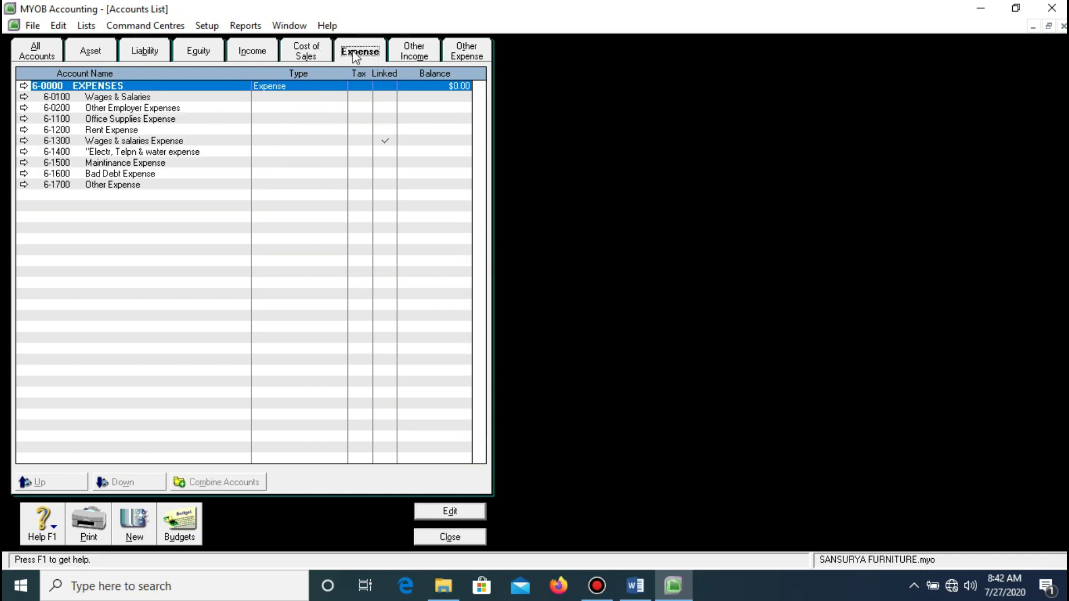
{"action": "left_click", "coordinate": [155, 98]}
{"action": "left_click", "coordinate": [165, 142]}
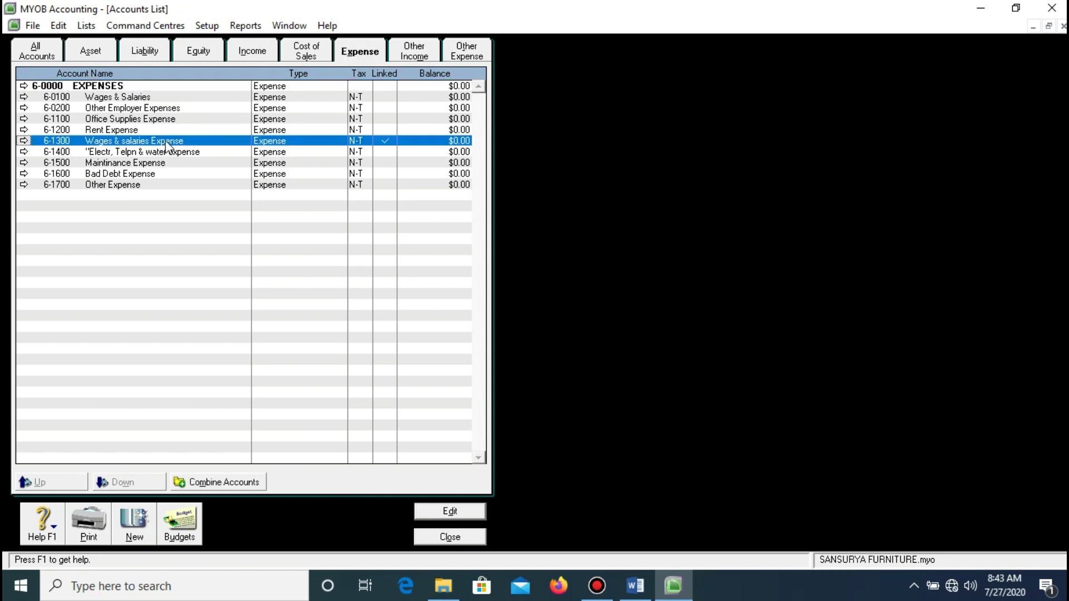
{"action": "double_click", "coordinate": [168, 98]}
{"action": "right_click", "coordinate": [126, 156]}
{"action": "left_click", "coordinate": [138, 164]}
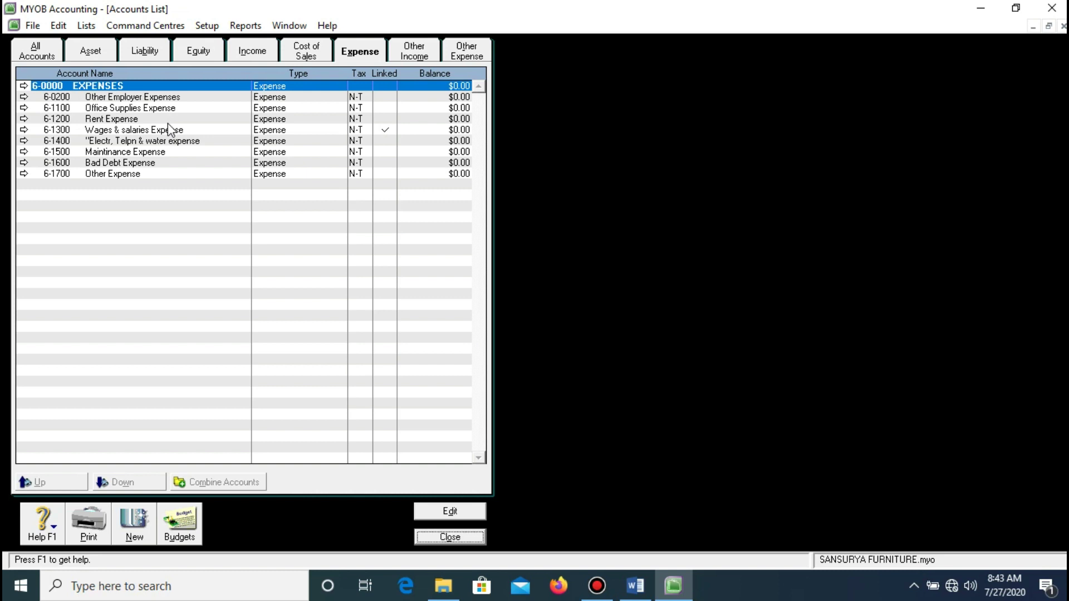
Review the cost of sales, income and equity accounts for unneeded entries
{"action": "left_click", "coordinate": [306, 51]}
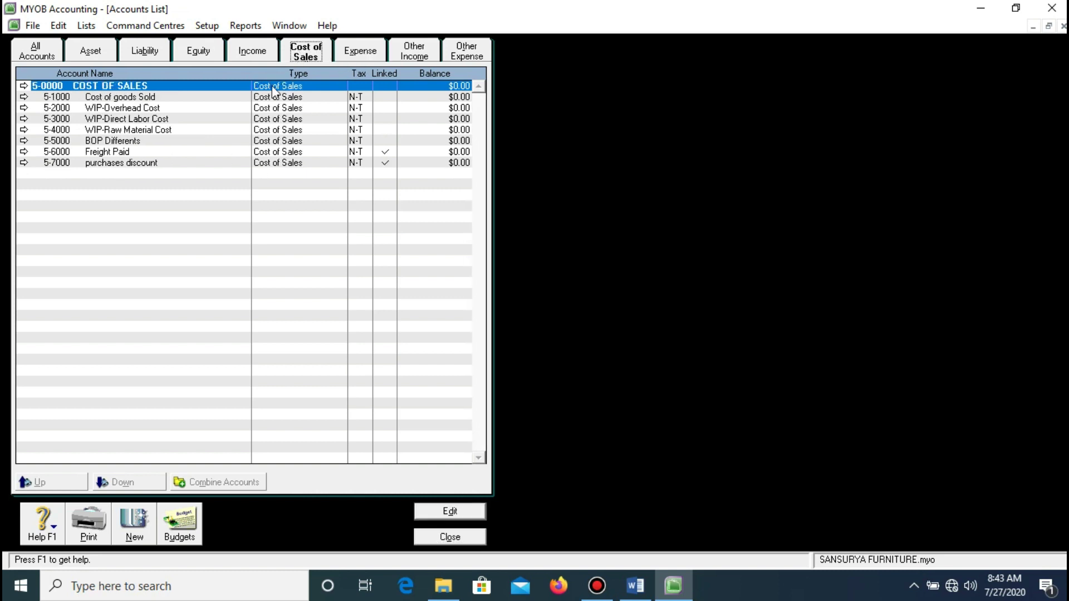
{"action": "left_click", "coordinate": [157, 99]}
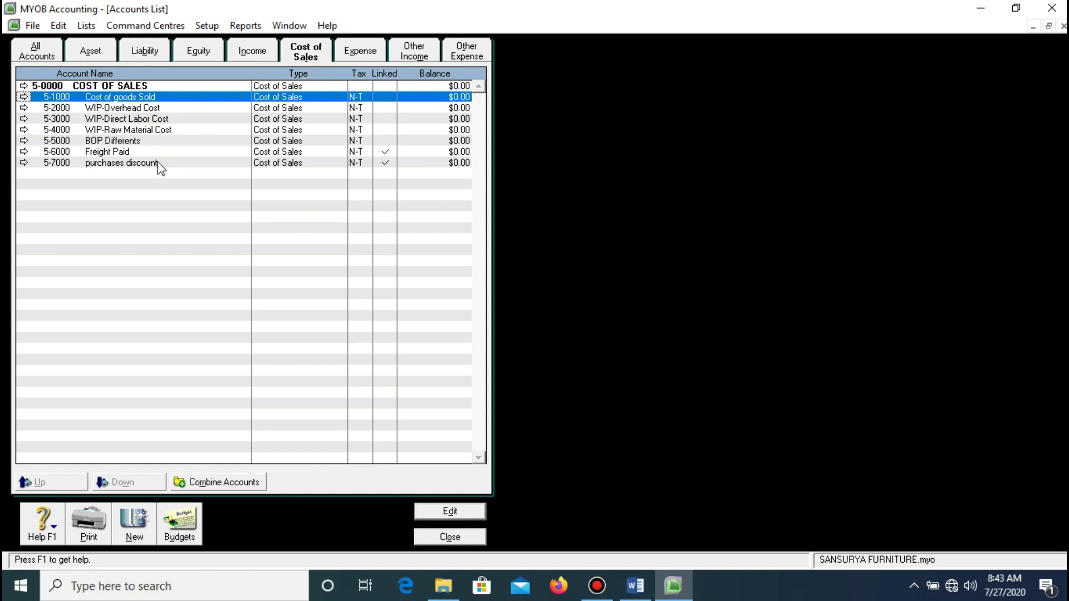
{"action": "left_click", "coordinate": [249, 53]}
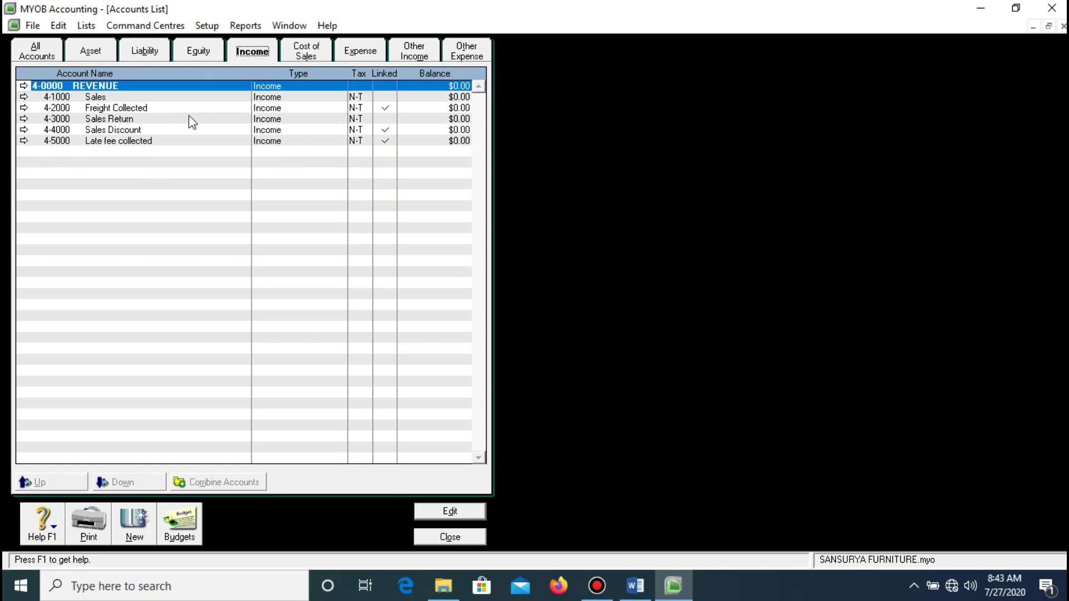
{"action": "left_click", "coordinate": [199, 51]}
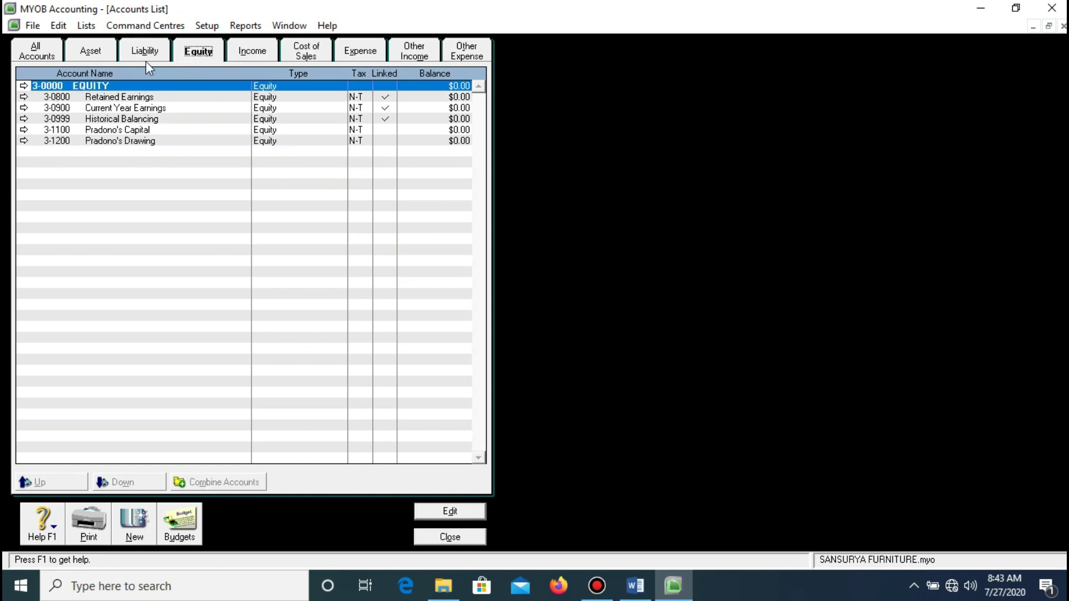
{"action": "left_click", "coordinate": [147, 100]}
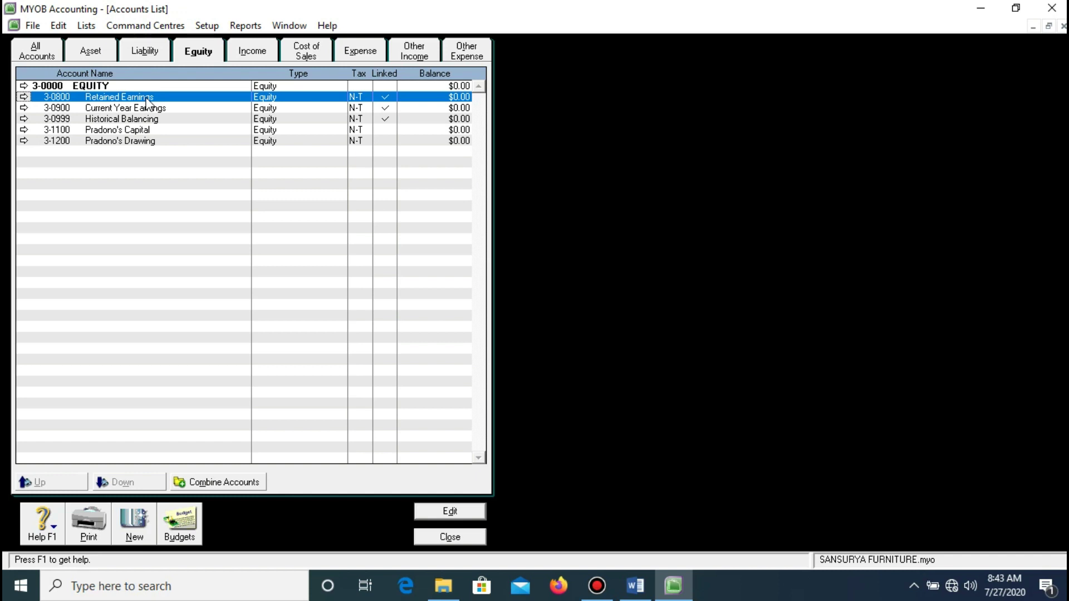
Delete the liability accounts 2-0200 Trade Creditors and 2-0300 Payroll Accruals Payable
{"action": "left_click", "coordinate": [152, 53]}
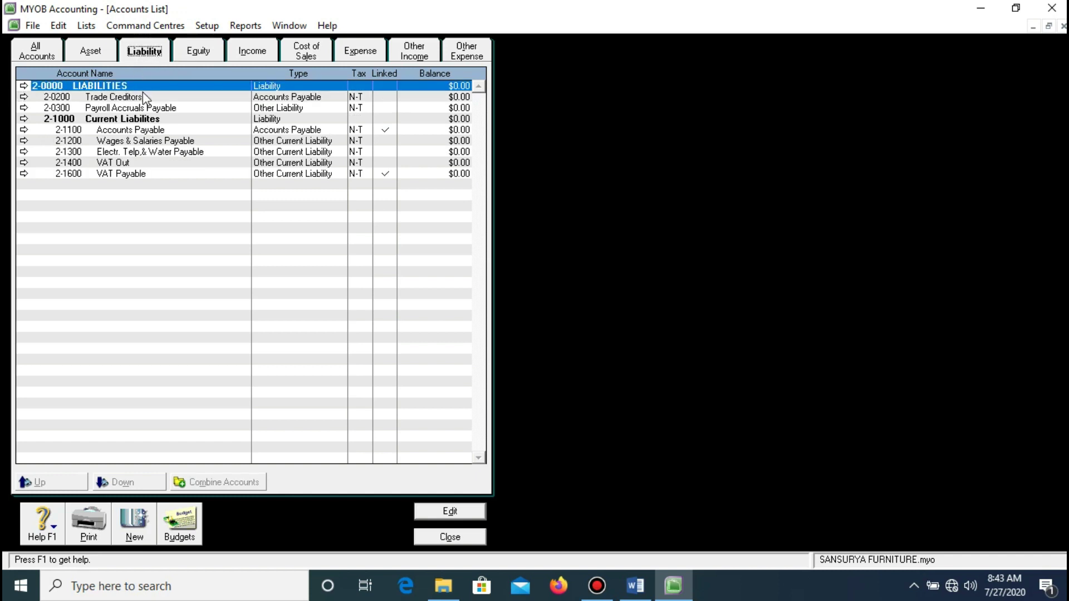
{"action": "left_click", "coordinate": [122, 98]}
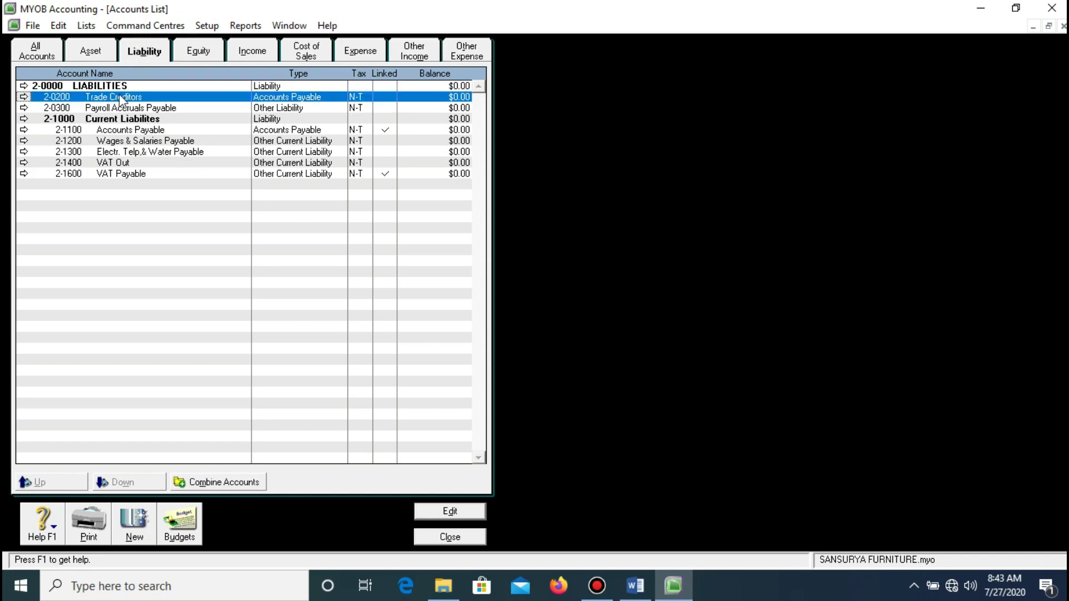
{"action": "double_click", "coordinate": [110, 97]}
{"action": "right_click", "coordinate": [106, 138]}
{"action": "left_click", "coordinate": [115, 144]}
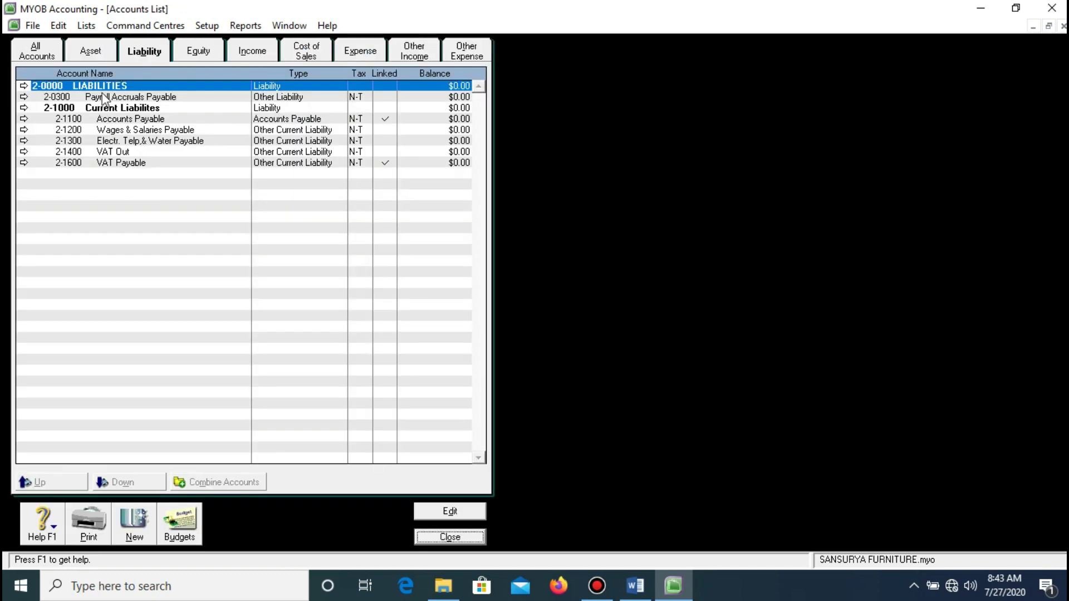
{"action": "double_click", "coordinate": [101, 94]}
{"action": "right_click", "coordinate": [91, 135]}
{"action": "left_click", "coordinate": [107, 144]}
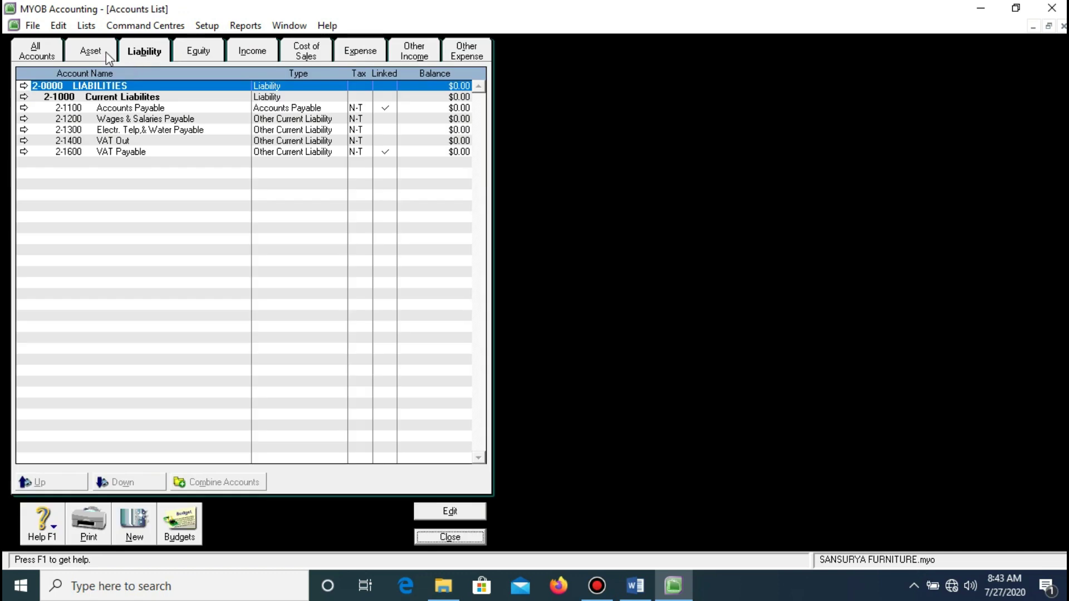
Delete the asset account 1-0100 Cheque Account from the accounts list
{"action": "left_click", "coordinate": [108, 55]}
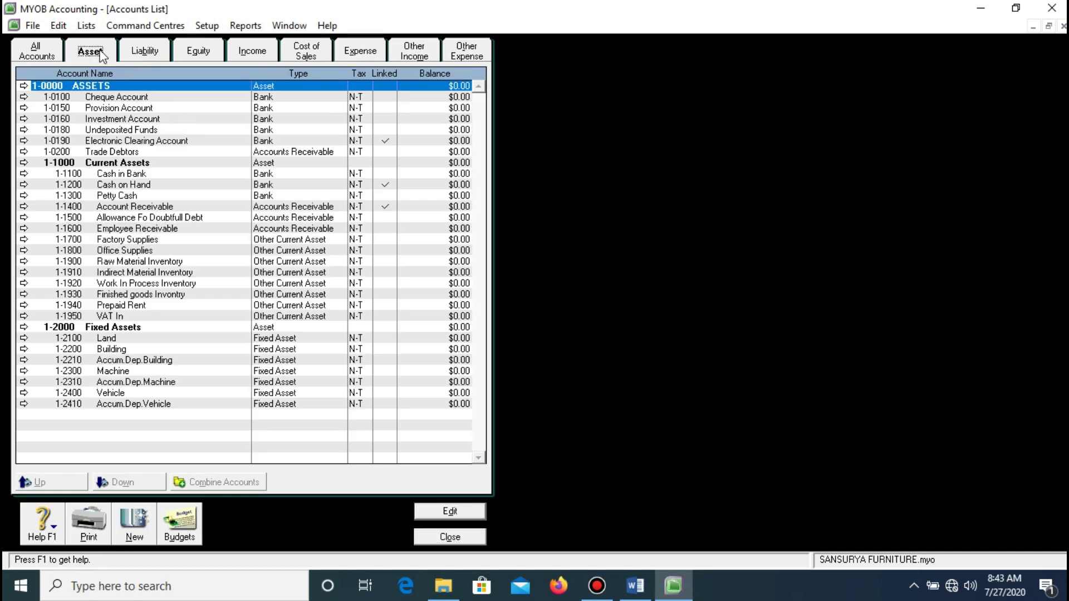
{"action": "left_click", "coordinate": [135, 155]}
{"action": "double_click", "coordinate": [137, 99]}
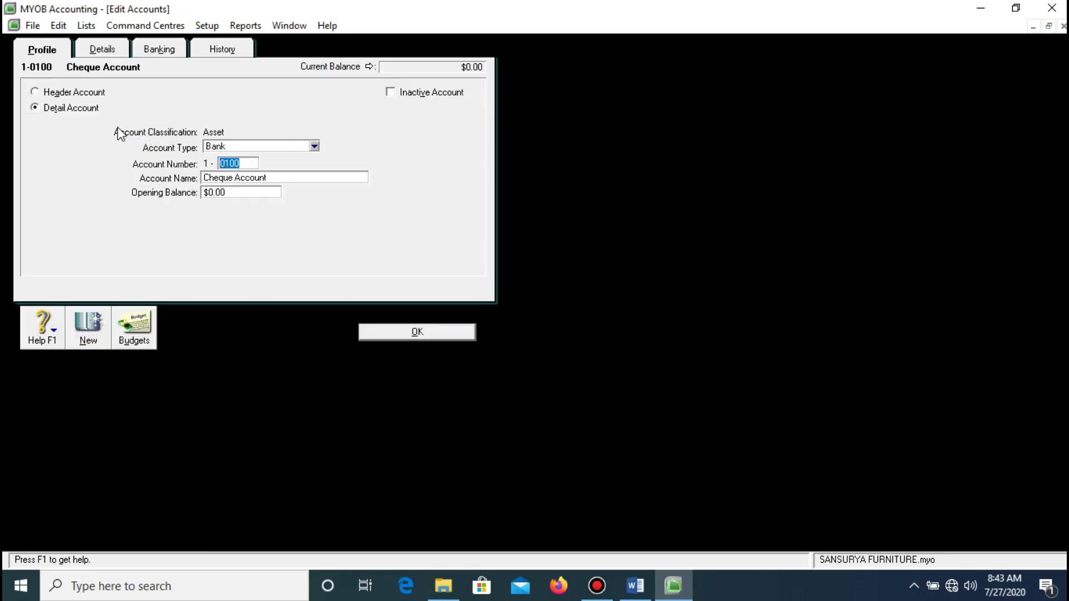
{"action": "right_click", "coordinate": [121, 135]}
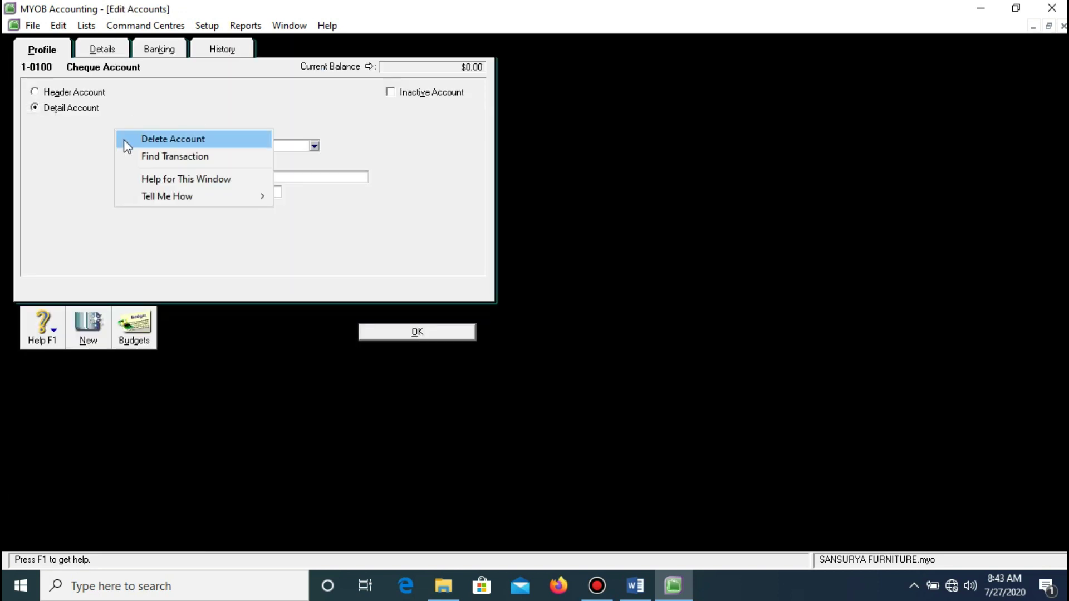
{"action": "left_click", "coordinate": [127, 139]}
Delete the asset accounts 1-0150 Provision Account and 1-0160 Investment Account
{"action": "left_click", "coordinate": [122, 97]}
{"action": "double_click", "coordinate": [121, 98]}
{"action": "right_click", "coordinate": [109, 118]}
{"action": "left_click", "coordinate": [131, 128]}
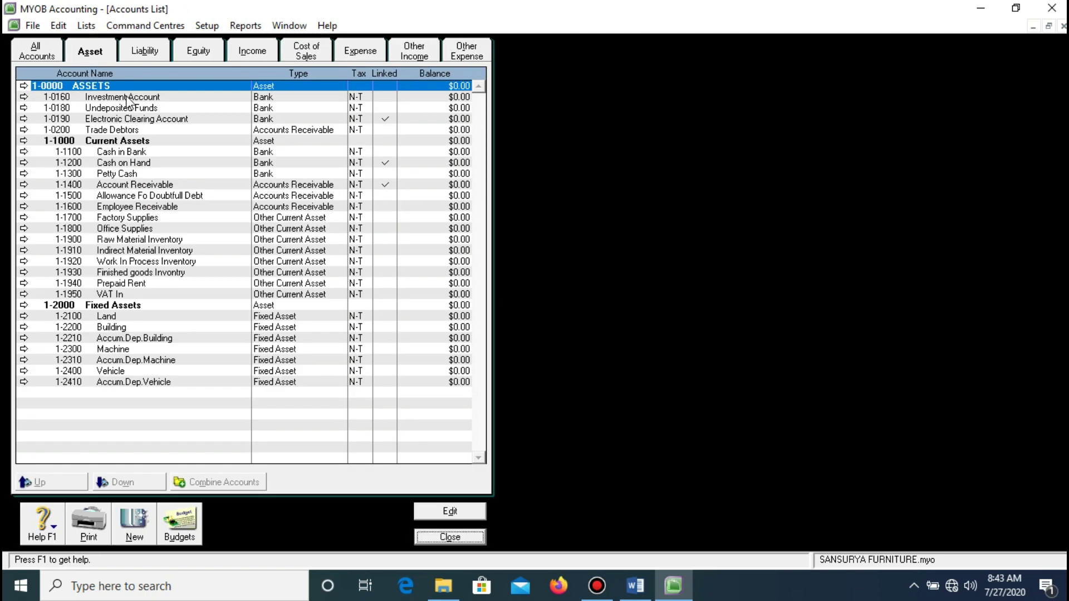
{"action": "double_click", "coordinate": [127, 98]}
{"action": "right_click", "coordinate": [100, 157]}
{"action": "left_click", "coordinate": [111, 164]}
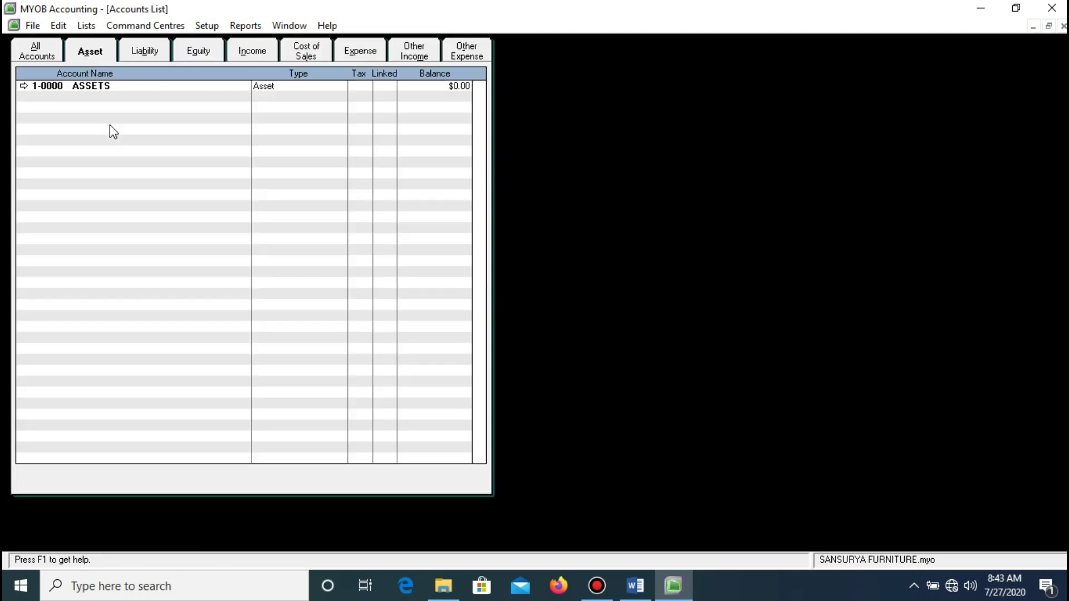
Delete the remaining unneeded asset accounts between Electronic Clearing Account and Current Assets, and show the list of all accounts
{"action": "double_click", "coordinate": [122, 99]}
{"action": "right_click", "coordinate": [89, 155]}
{"action": "left_click", "coordinate": [102, 161]}
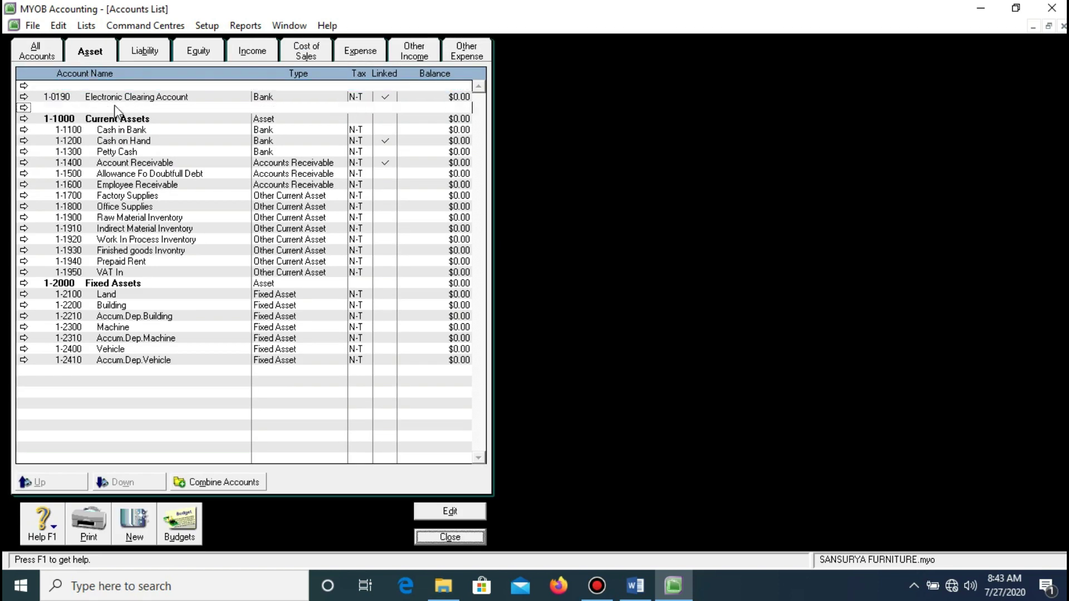
{"action": "double_click", "coordinate": [115, 106]}
{"action": "right_click", "coordinate": [92, 187]}
{"action": "left_click", "coordinate": [105, 199]}
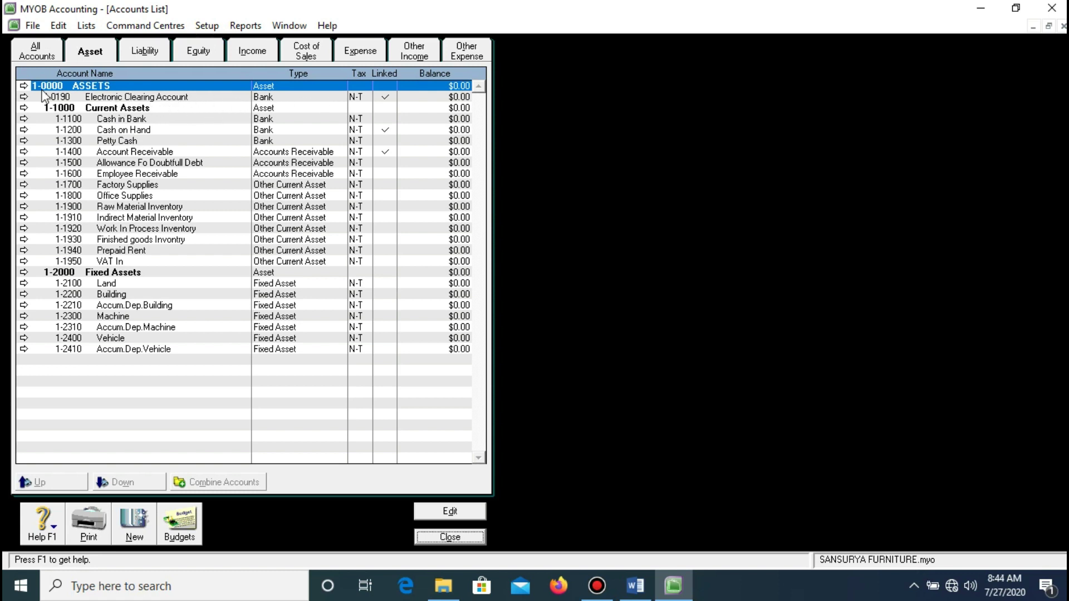
{"action": "left_click", "coordinate": [35, 55]}
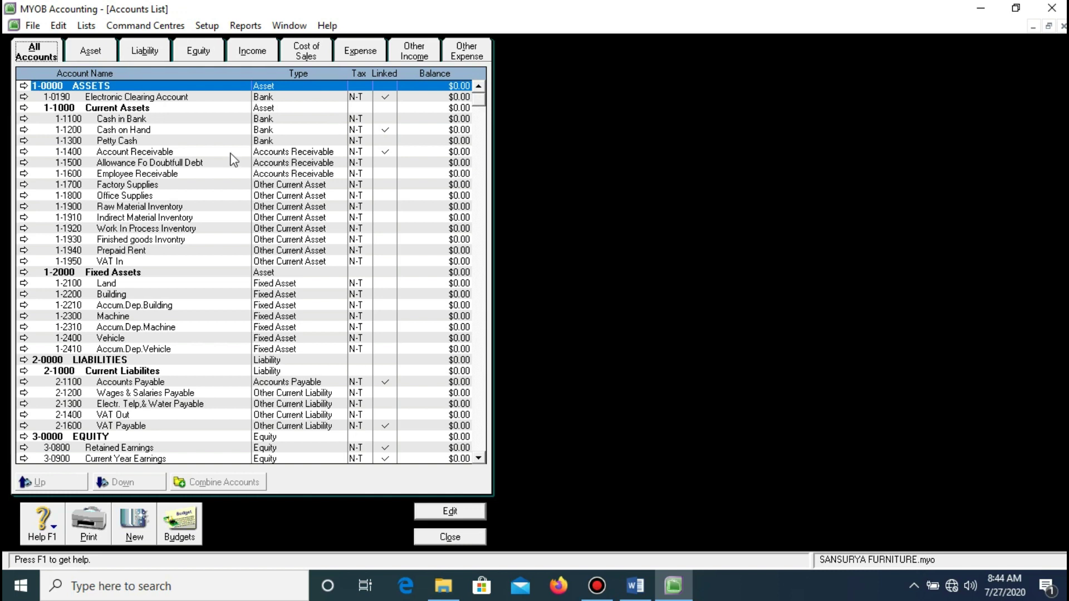
Change the code of the GST Goods & Services Tax entry in the tax code list to PPN
{"action": "left_click", "coordinate": [86, 26]}
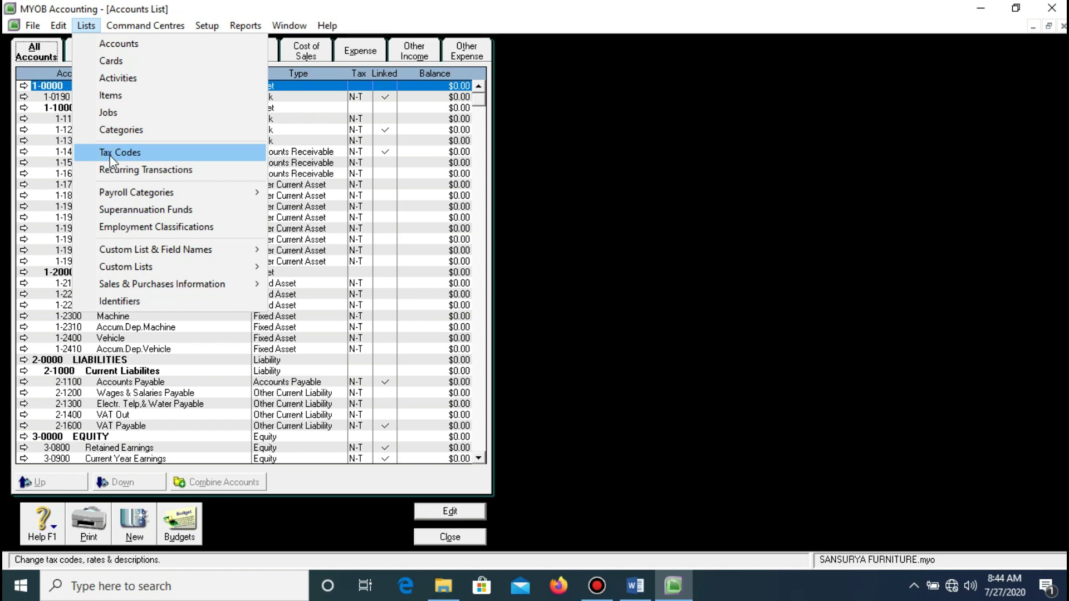
{"action": "left_click", "coordinate": [110, 155]}
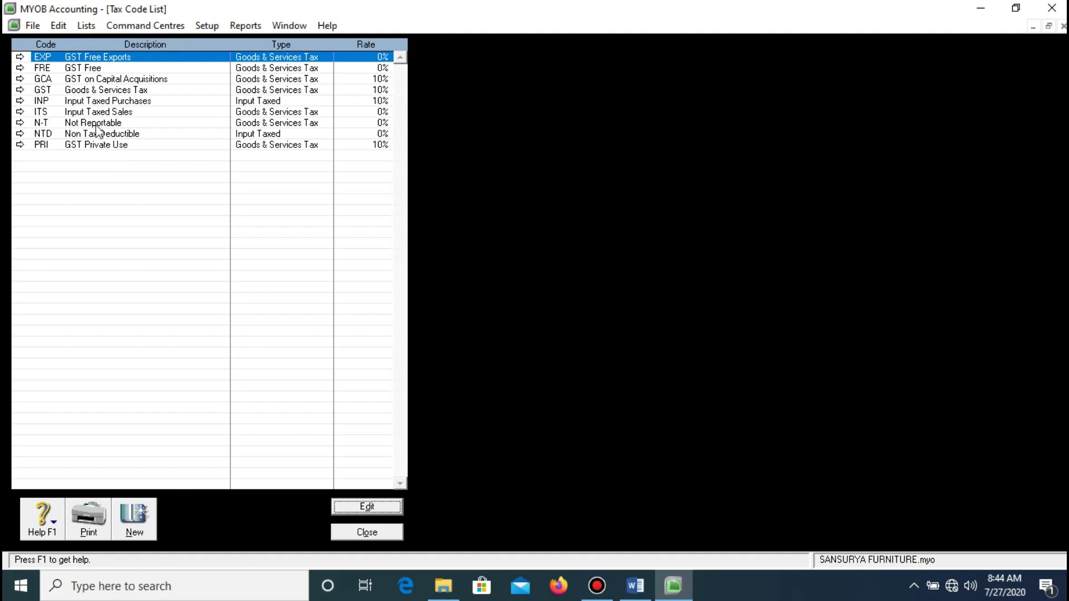
{"action": "left_click", "coordinate": [85, 91]}
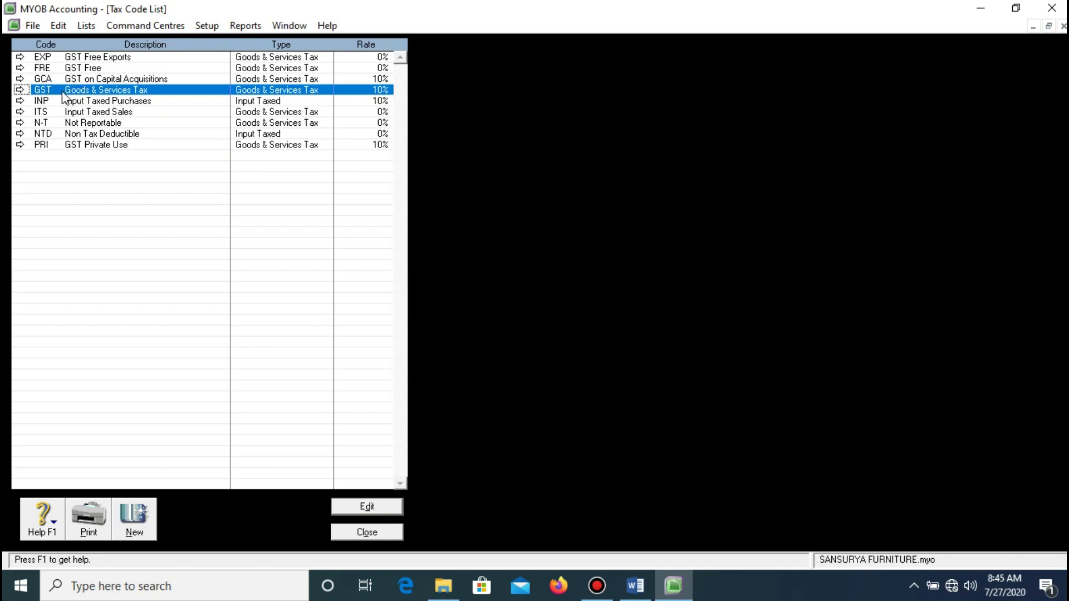
{"action": "double_click", "coordinate": [63, 94]}
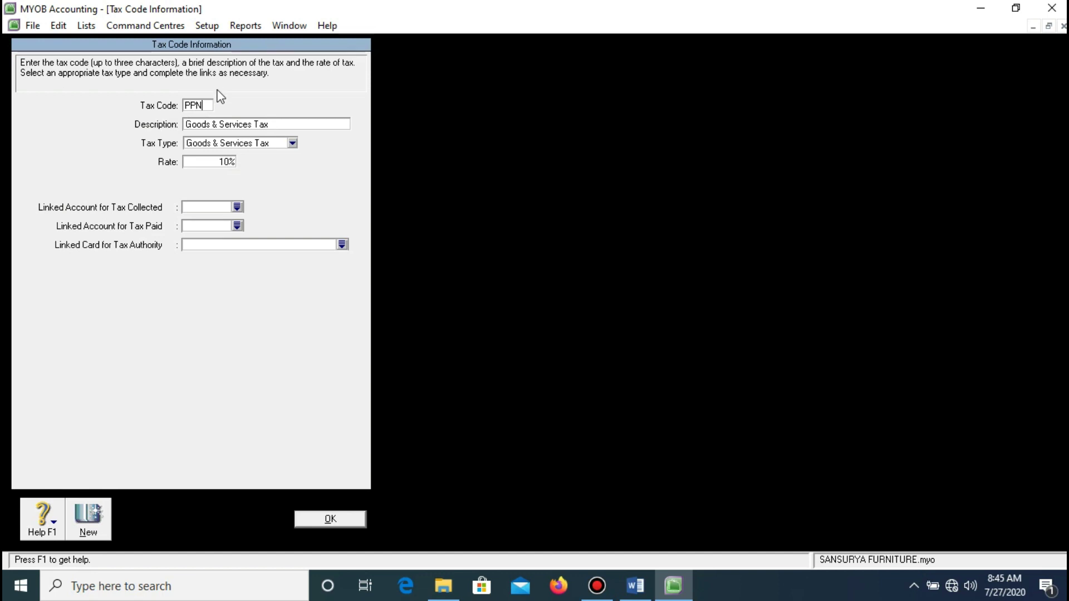
{"action": "left_click", "coordinate": [233, 127]}
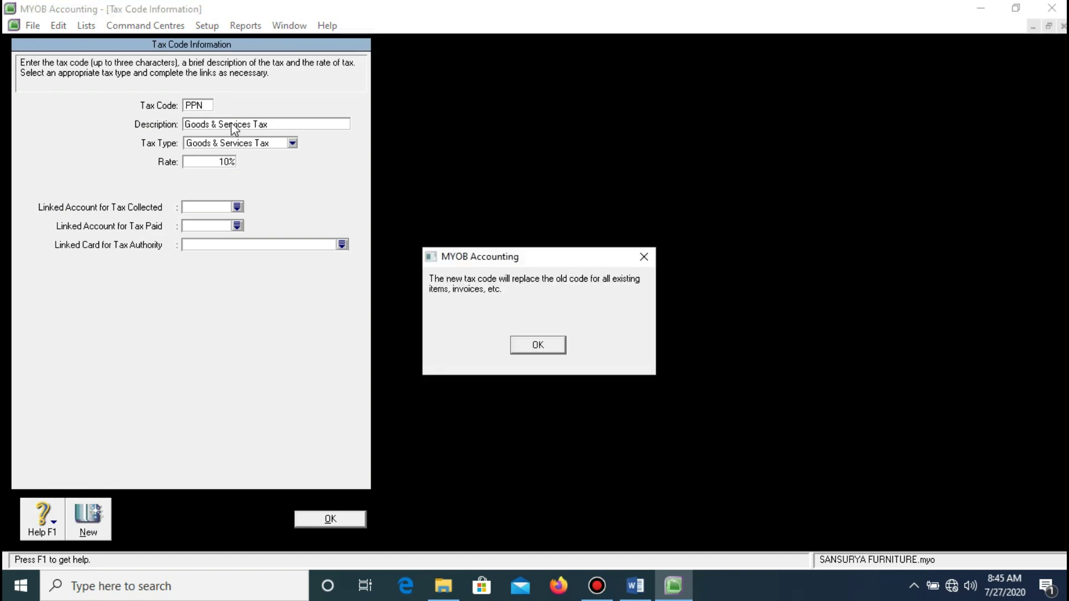
{"action": "left_click", "coordinate": [538, 345]}
Set the description of the PPN tax code to PAJAK PERTAMBAHAN NILAI
{"action": "type", "text": "p"}
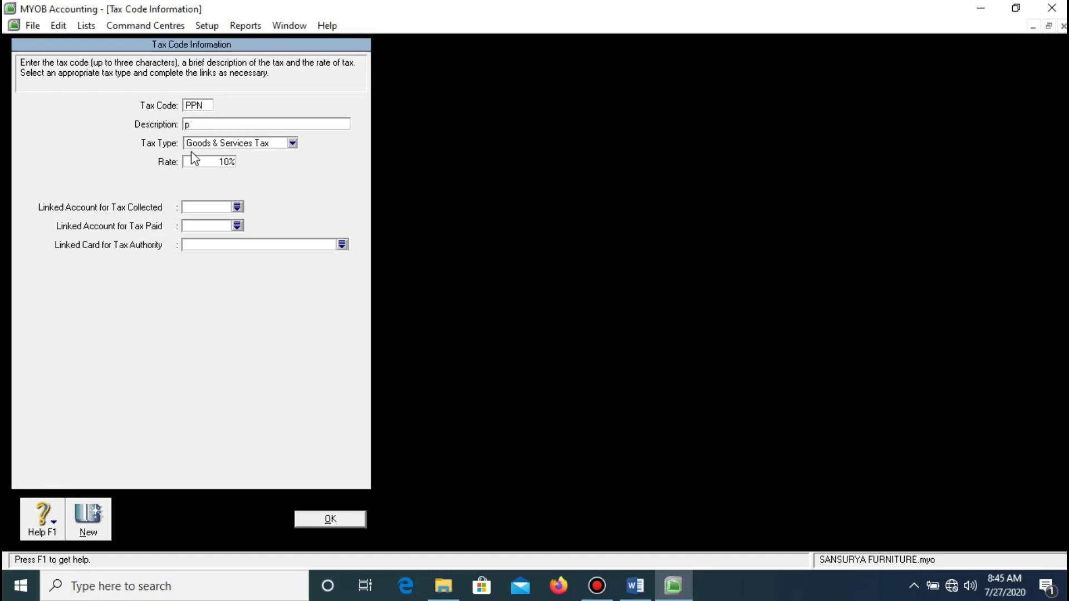
{"action": "type", "text": "AJH"}
{"action": "key", "text": "BackSpace"}
{"action": "key", "text": "BackSpace"}
{"action": "key", "text": "BackSpace"}
{"action": "key", "text": "BackSpace"}
{"action": "type", "text": "pa"}
{"action": "key", "text": "BackSpace"}
{"action": "key", "text": "BackSpace"}
{"action": "type", "text": "PAJAK PERTAMBAHAN NILAI"}
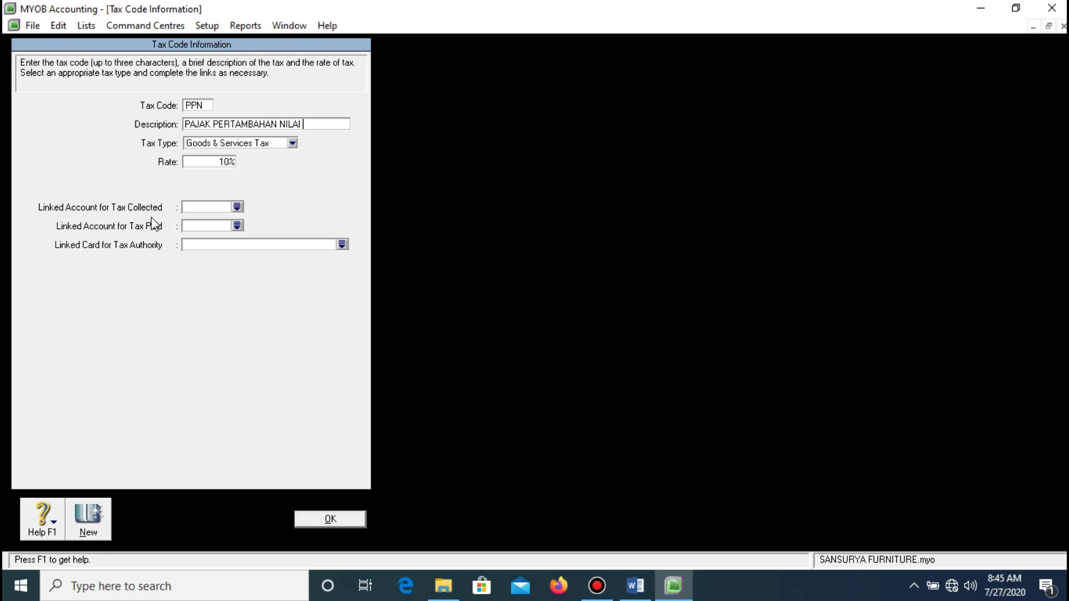
Link the PPN tax code to 2-1400 VAT Out for tax collected and 1-1950 VAT In for tax paid, and save it
{"action": "left_click", "coordinate": [236, 208]}
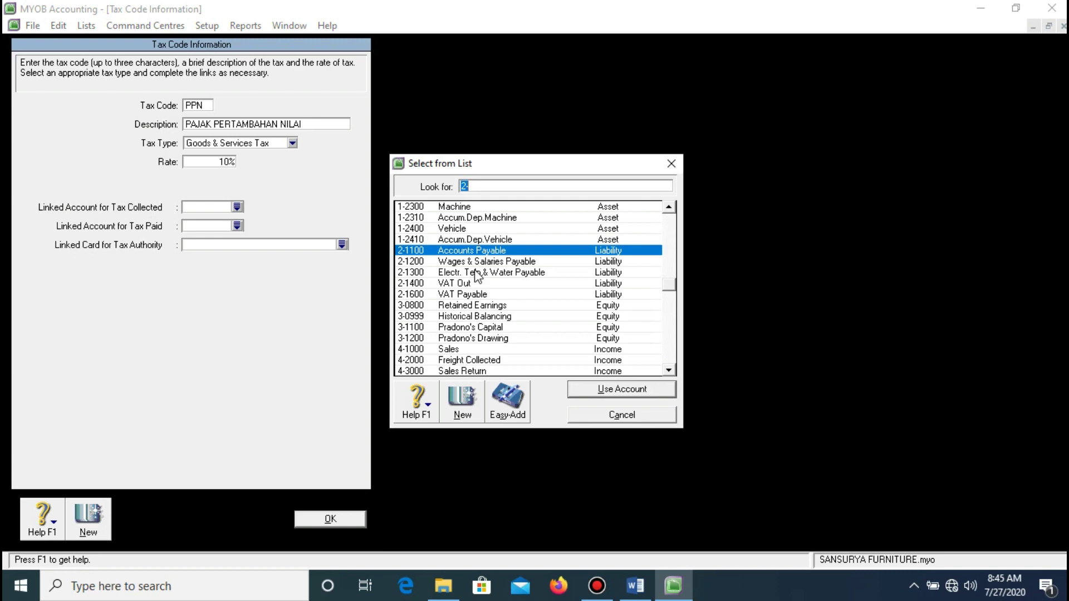
{"action": "left_click", "coordinate": [493, 286]}
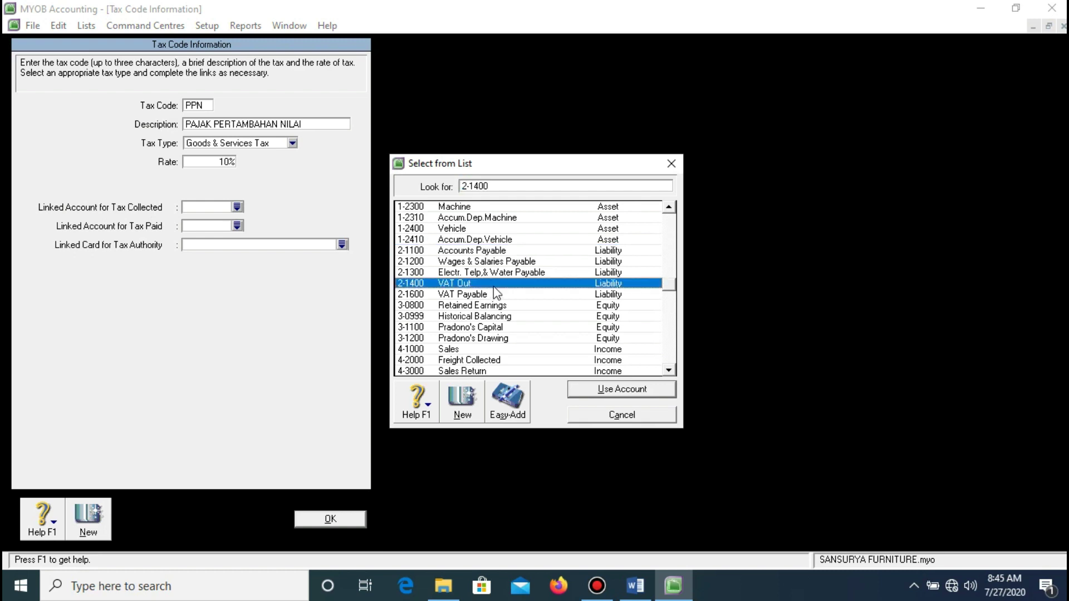
{"action": "left_click", "coordinate": [622, 389]}
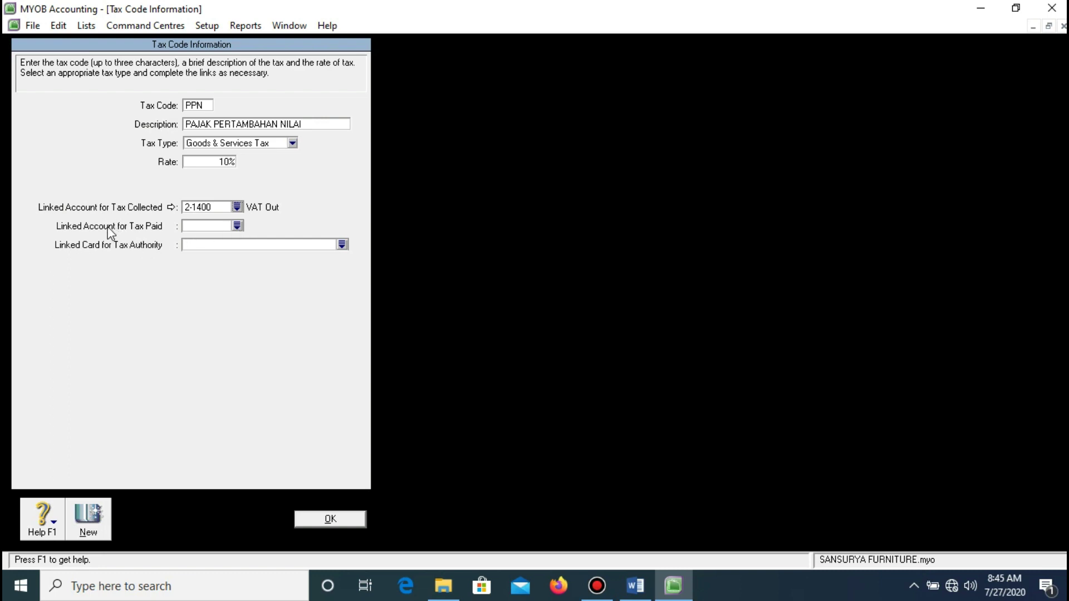
{"action": "left_click", "coordinate": [237, 225]}
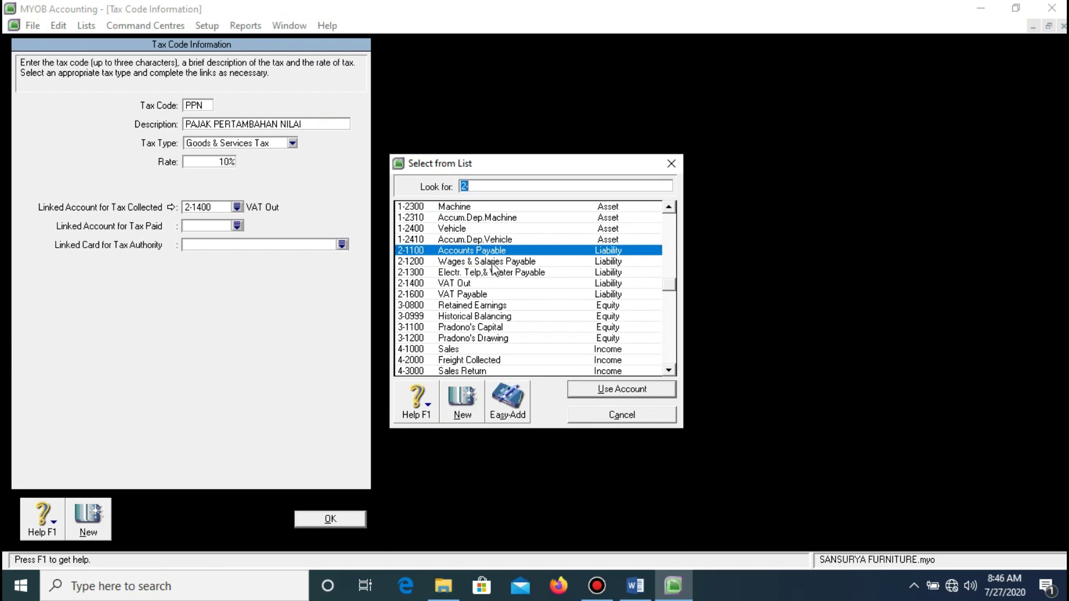
{"action": "scroll", "coordinate": [495, 262], "scroll_direction": "up", "scroll_amount": 2}
{"action": "left_click", "coordinate": [450, 230]}
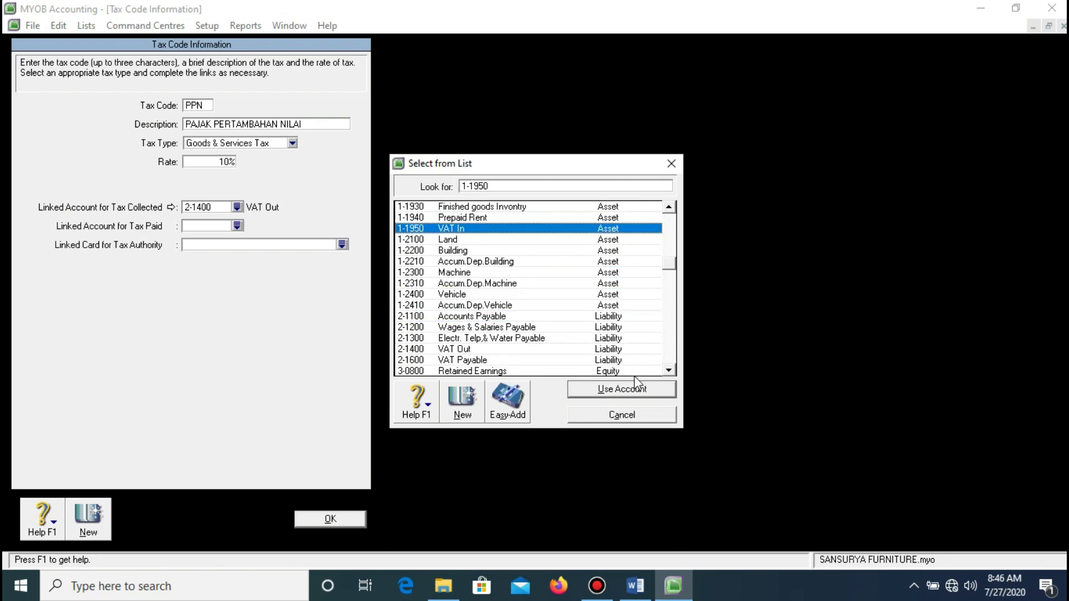
{"action": "left_click", "coordinate": [613, 391]}
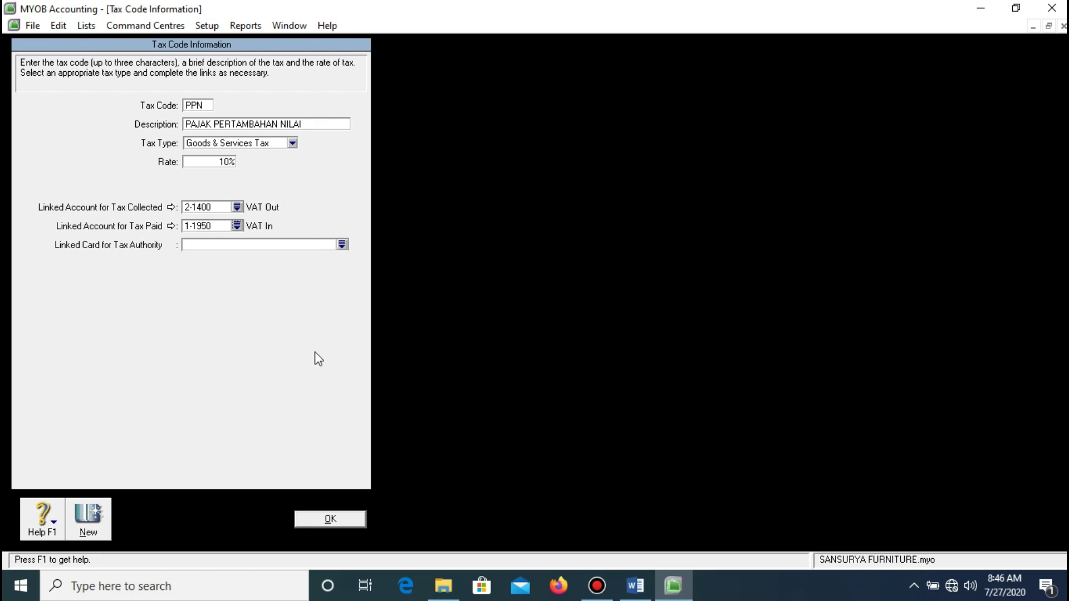
{"action": "left_click", "coordinate": [320, 519]}
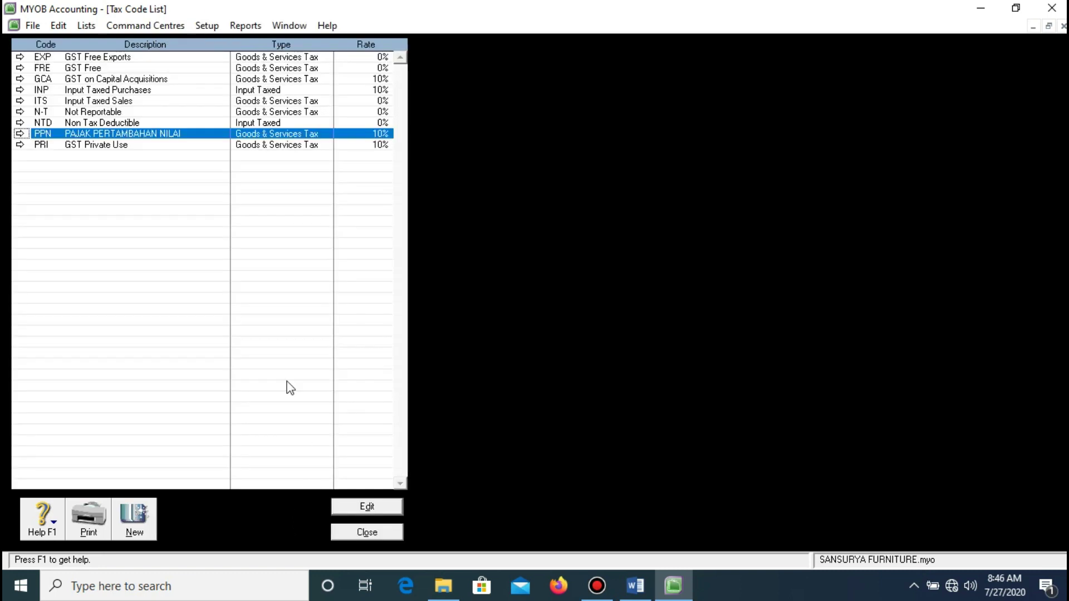
Delete the tax codes EXP GST Free Exports and FRE GST Free
{"action": "left_click", "coordinate": [43, 58]}
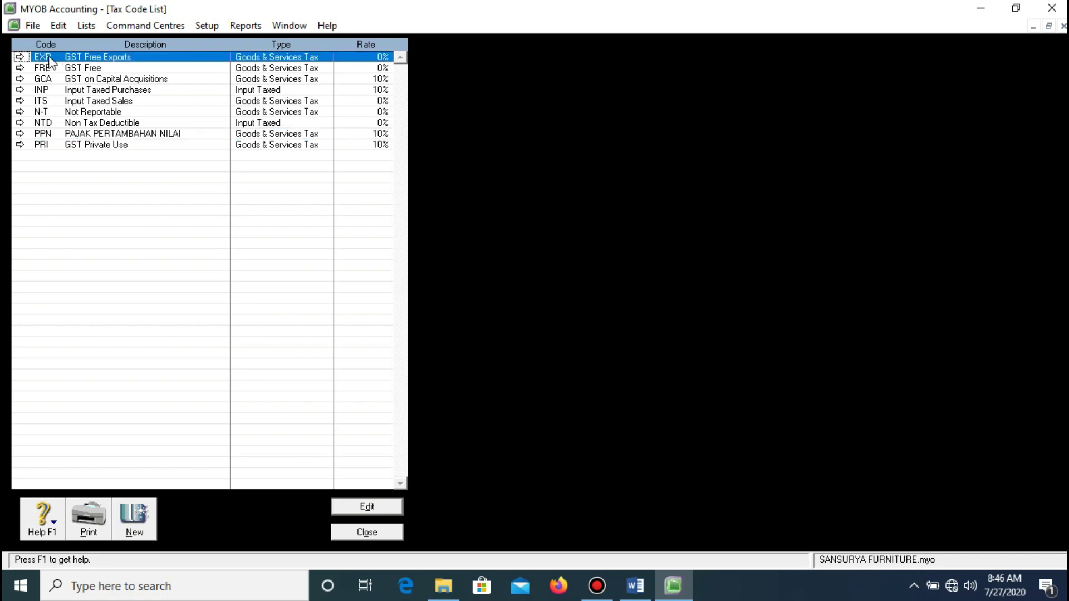
{"action": "right_click", "coordinate": [49, 60]}
{"action": "left_click", "coordinate": [78, 65]}
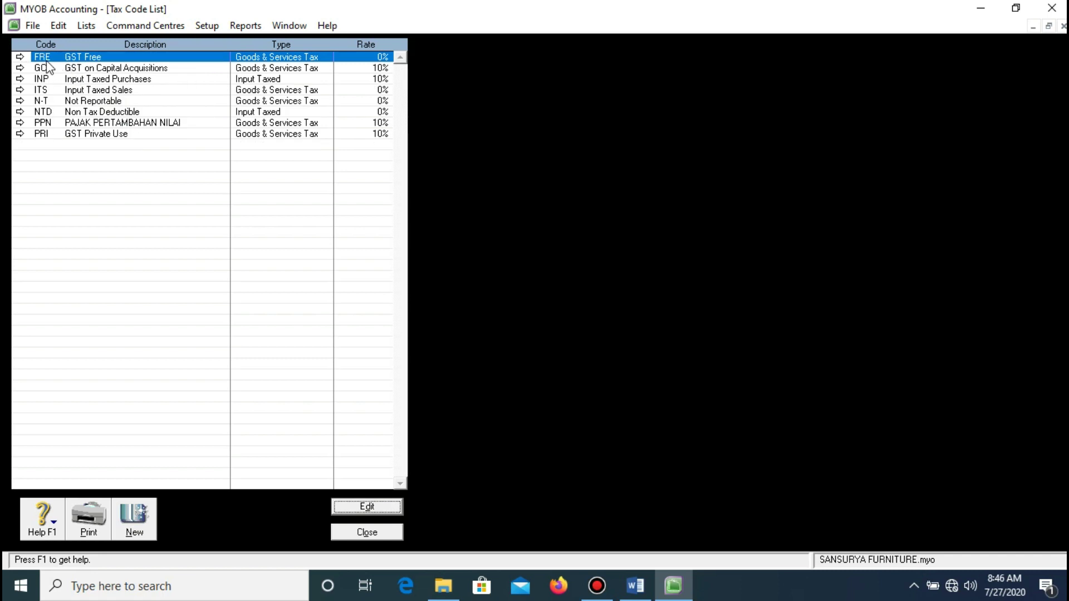
{"action": "right_click", "coordinate": [107, 56]}
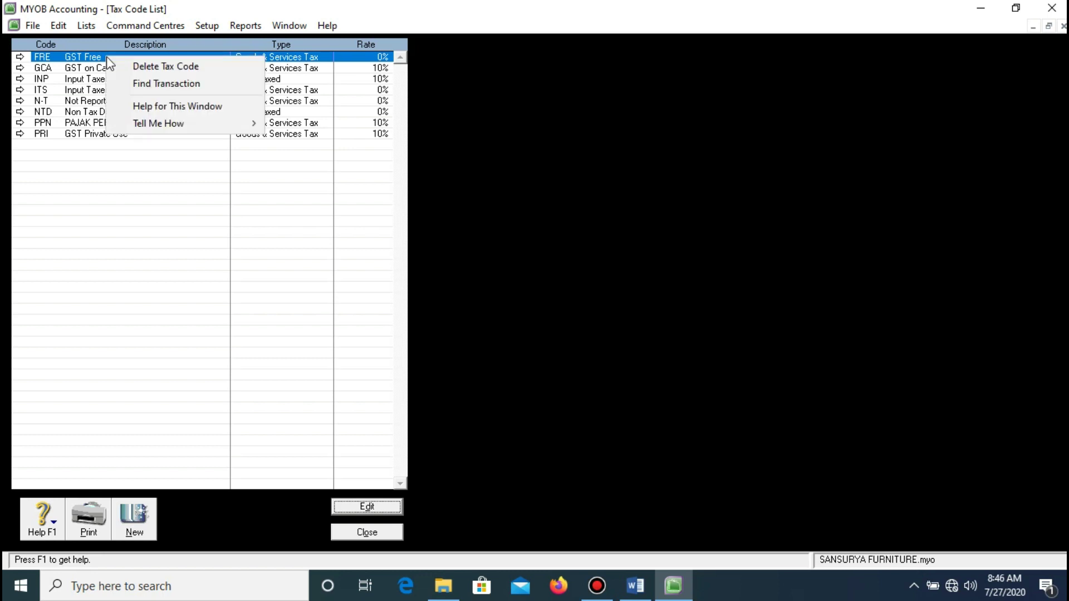
{"action": "left_click", "coordinate": [121, 62]}
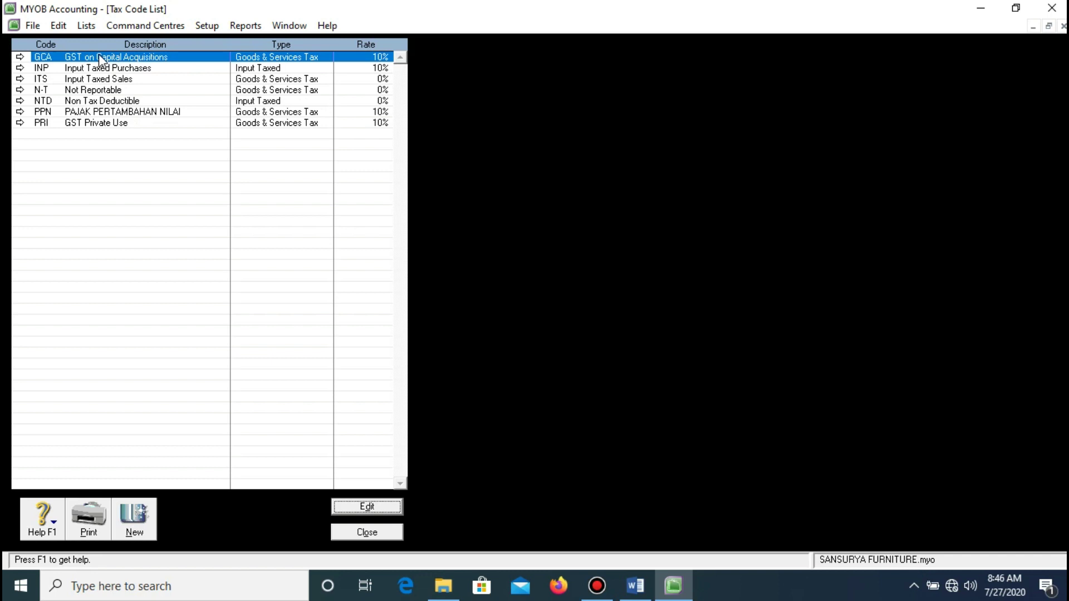
Delete the tax codes GCA GST on Capital Acquisitions, INP Input Taxed Purchases and ITS Input Taxed Sales
{"action": "right_click", "coordinate": [98, 54]}
{"action": "left_click", "coordinate": [112, 63]}
{"action": "right_click", "coordinate": [76, 59]}
{"action": "left_click", "coordinate": [84, 65]}
{"action": "right_click", "coordinate": [69, 58]}
{"action": "left_click", "coordinate": [81, 65]}
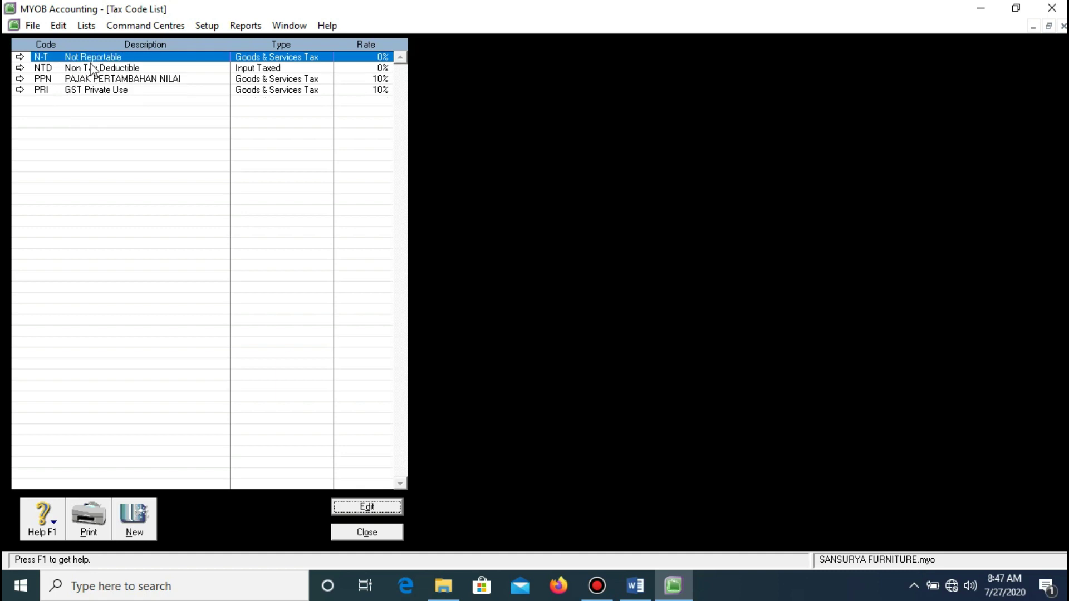
Delete the tax codes NTD Non Tax Deductible and PRI GST Private Use, and close the tax code list
{"action": "left_click", "coordinate": [77, 70]}
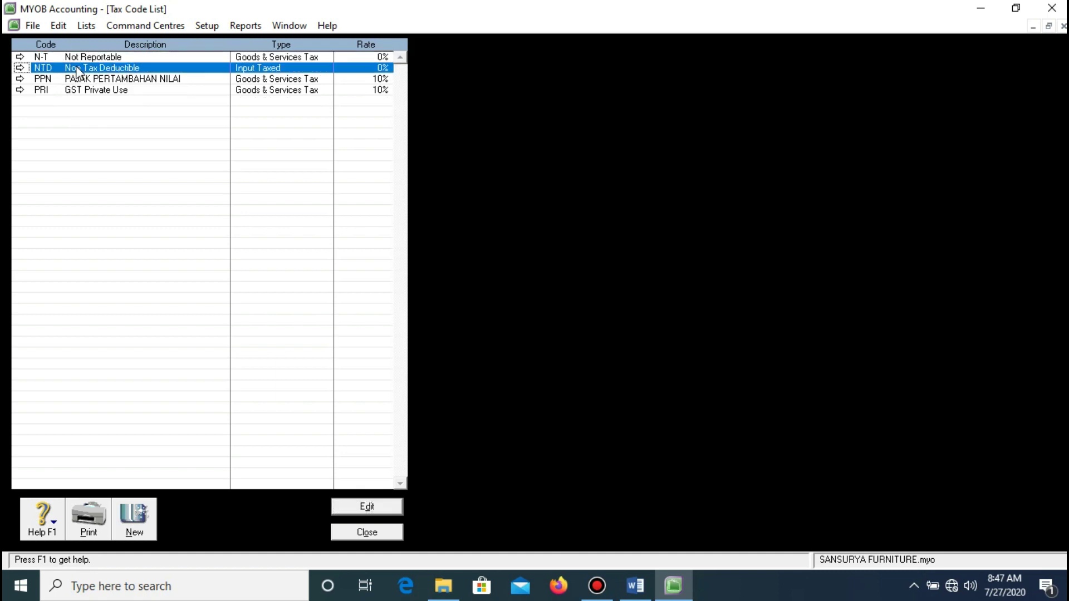
{"action": "right_click", "coordinate": [77, 71]}
{"action": "left_click", "coordinate": [91, 74]}
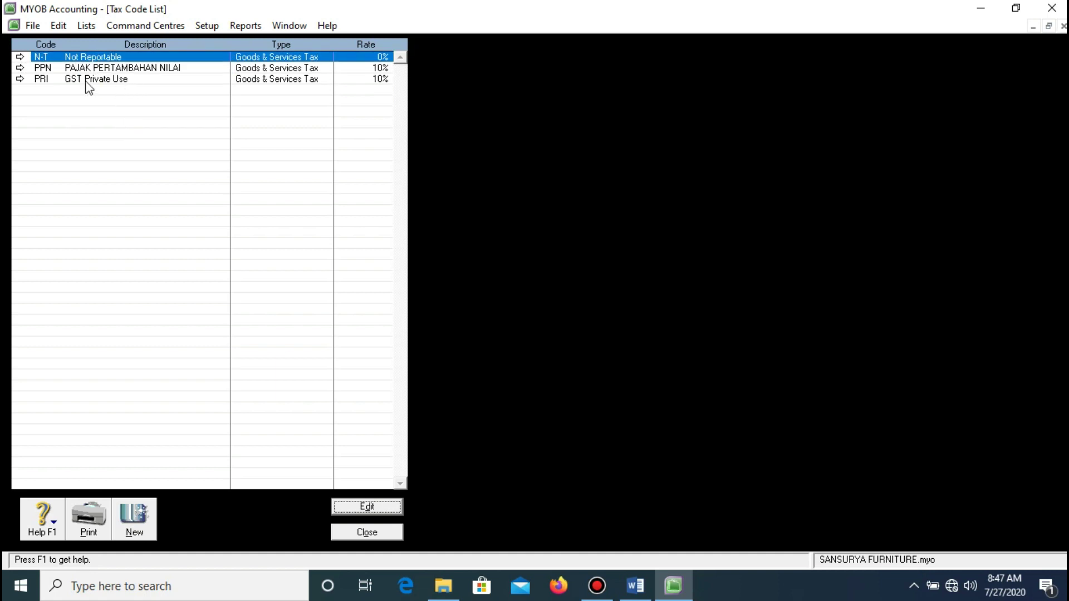
{"action": "left_click", "coordinate": [59, 78]}
{"action": "right_click", "coordinate": [69, 77]}
{"action": "left_click", "coordinate": [106, 86]}
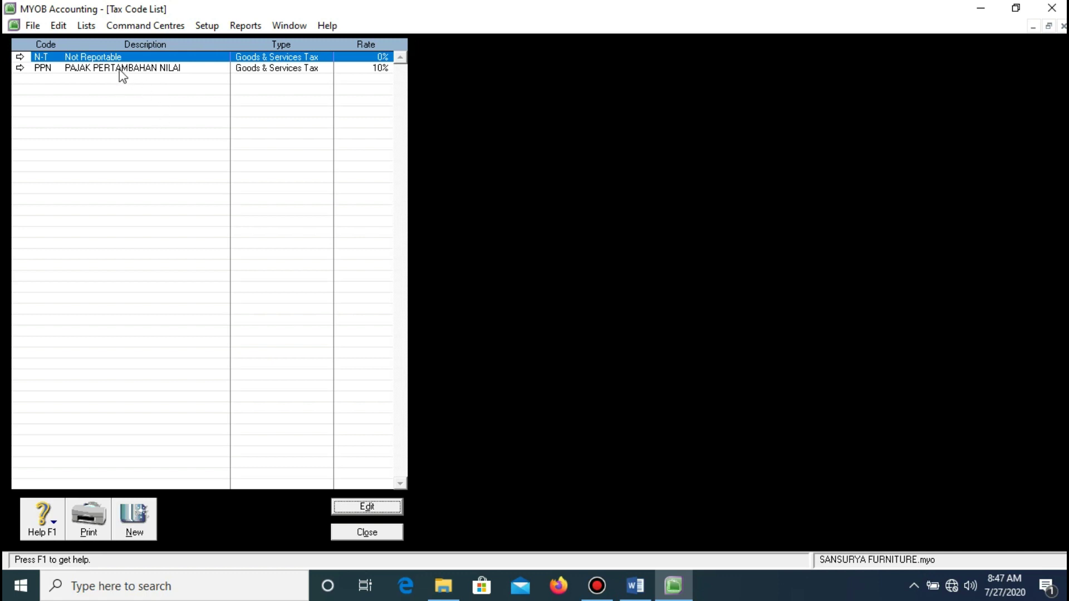
{"action": "left_click", "coordinate": [345, 535]}
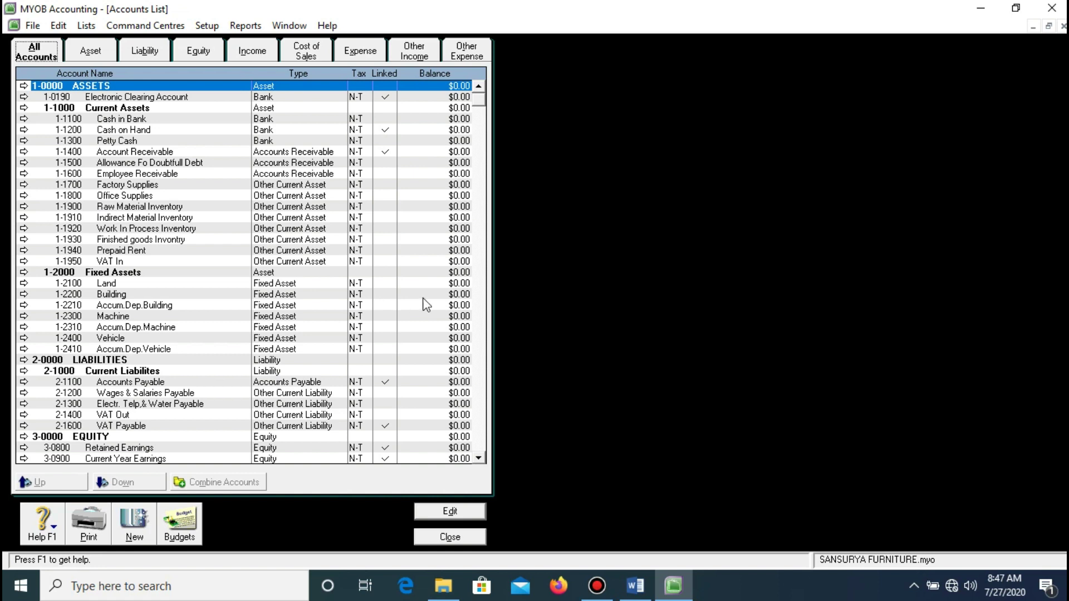